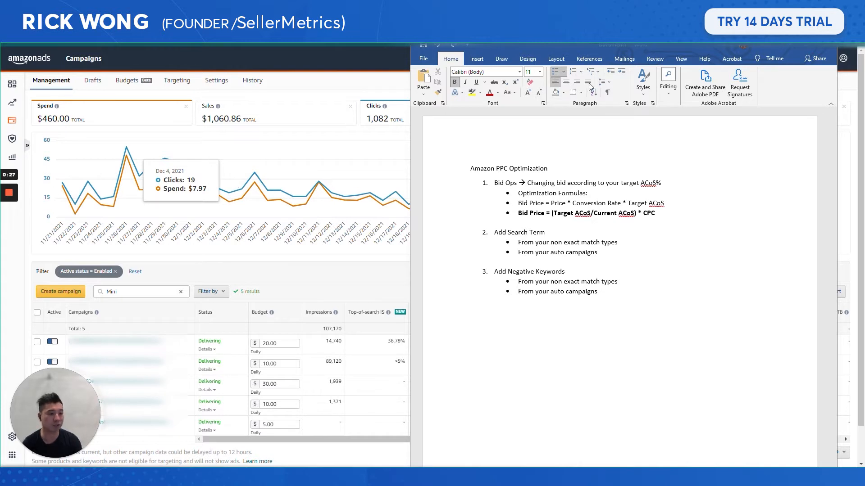
Step: Highlight the "Bid Ops" and "Add Search Term" headings in the PPC optimization notes
left_click_drag(525, 183, 494, 183)
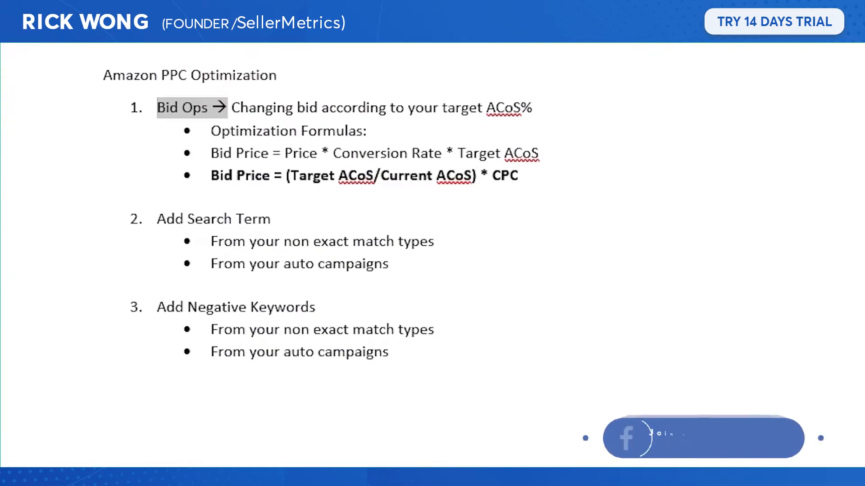
left_click_drag(280, 219, 157, 219)
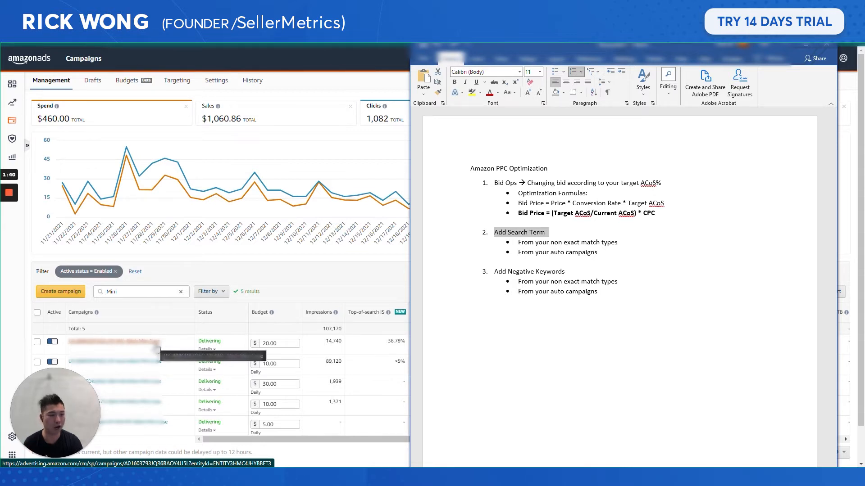
Step: Open the first campaign in the filtered campaign list to view its ad groups
left_click(156, 346)
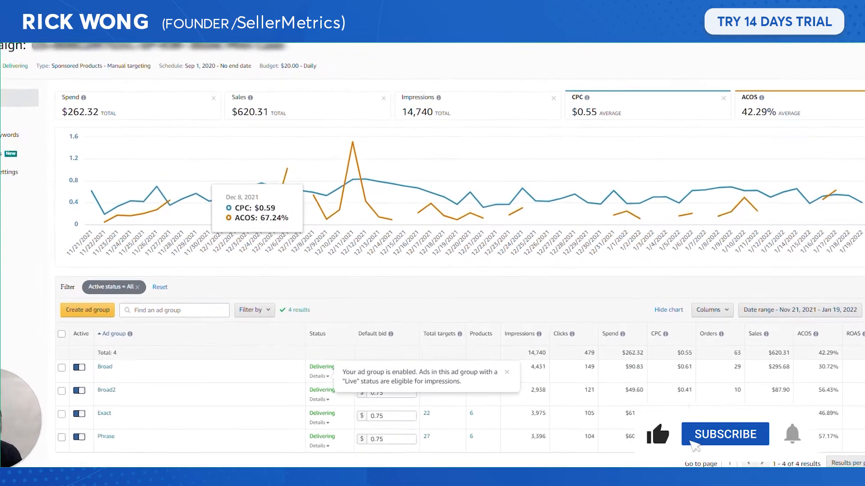
mouse_move(218, 473)
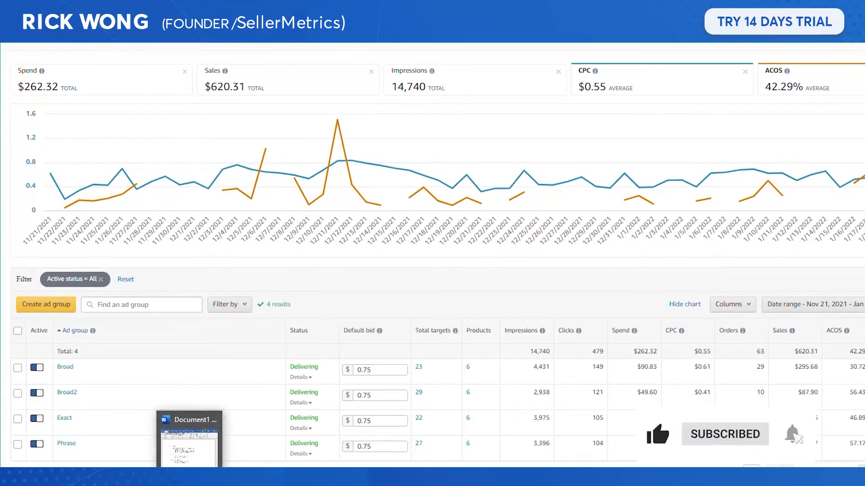
left_click(189, 439)
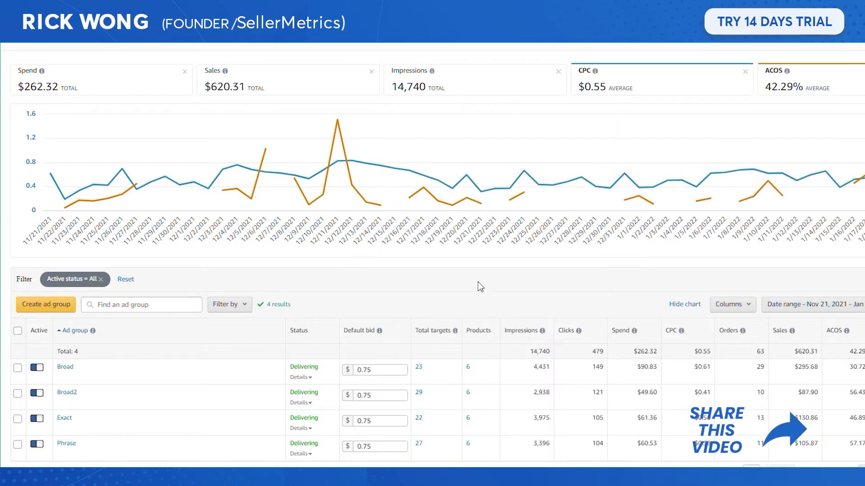
Step: Read the Orders metric explanation, highlighting the notes on cancelled orders and on waiting for orders data to populate
mouse_move(729, 332)
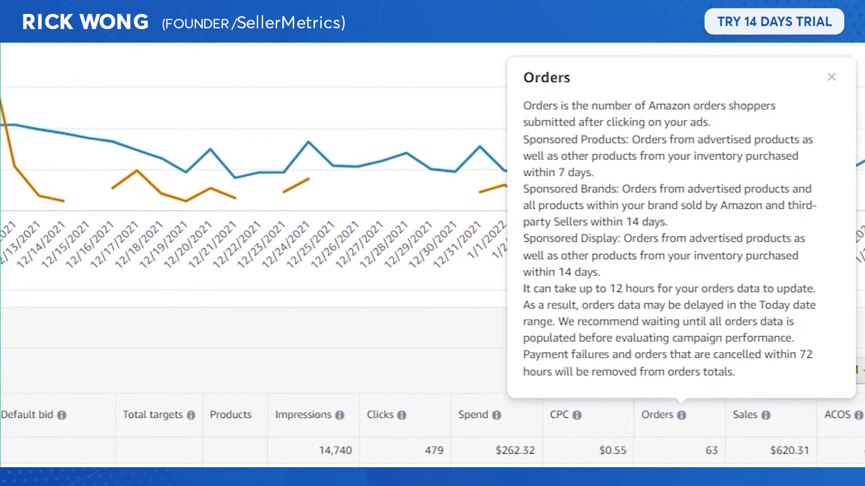
left_click_drag(741, 374, 522, 356)
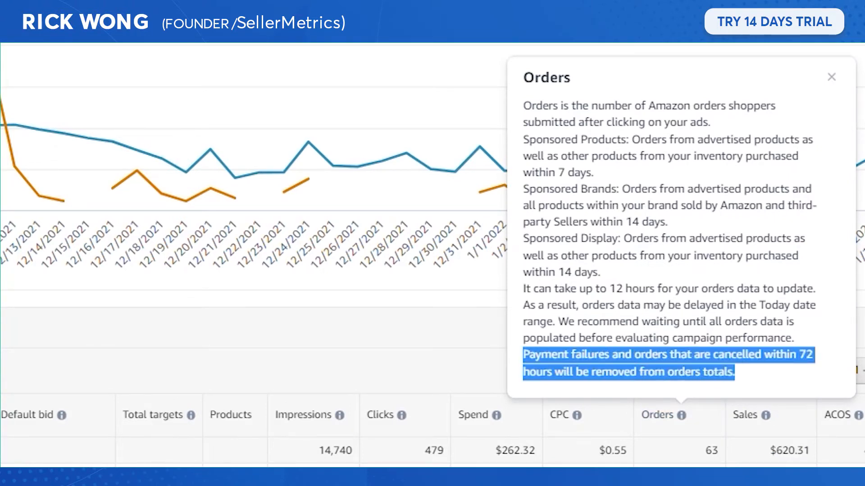
left_click(686, 378)
left_click_drag(737, 373, 523, 364)
left_click(522, 364)
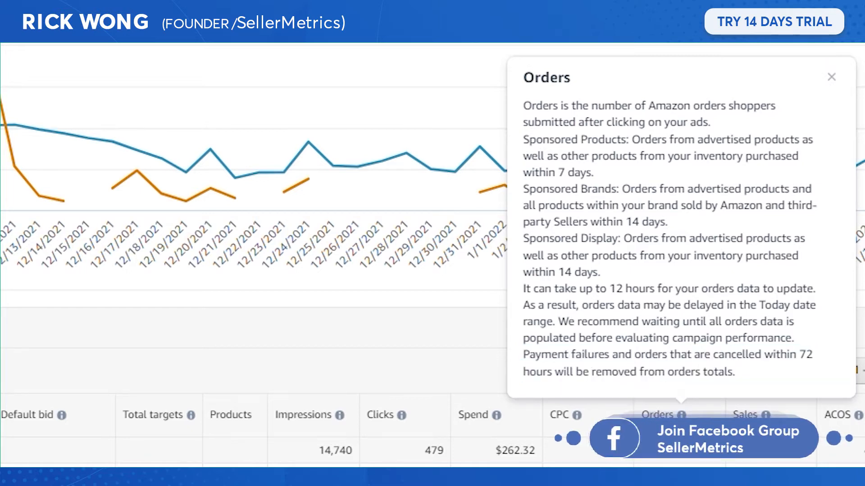
left_click_drag(795, 339, 579, 339)
left_click(579, 338)
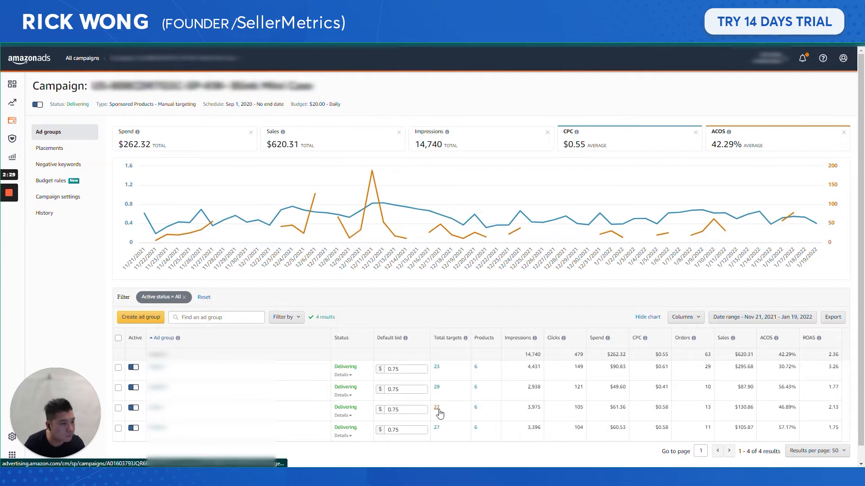
Step: Open the Broad2 ad group's targets in a new tab and go to that tab
right_click(436, 390)
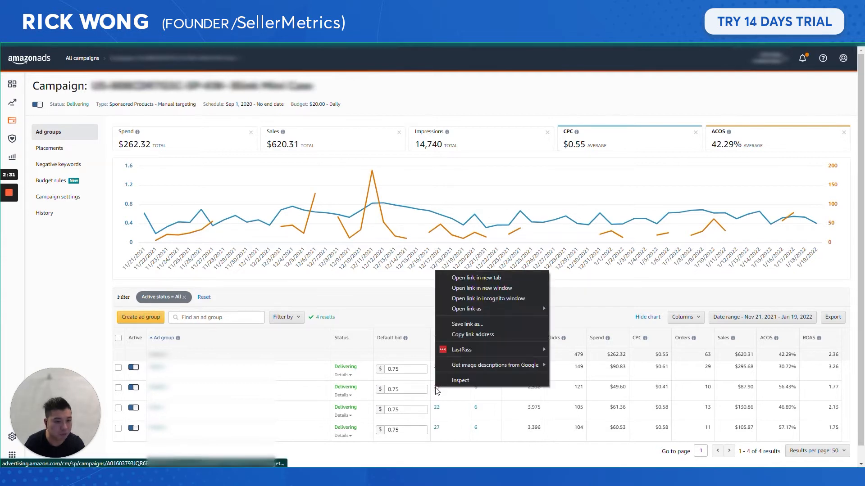
left_click(461, 277)
key("ctrl+Tab")
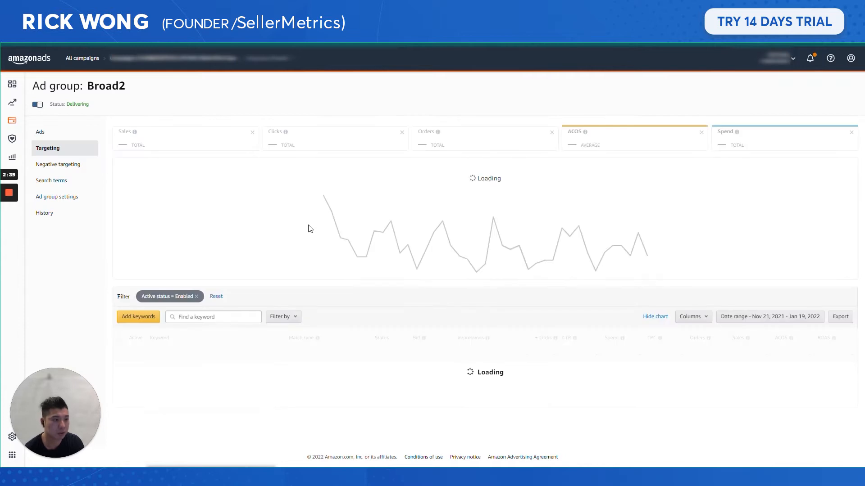
scroll(392, 234, "down", 2)
scroll(417, 231, "up", 2)
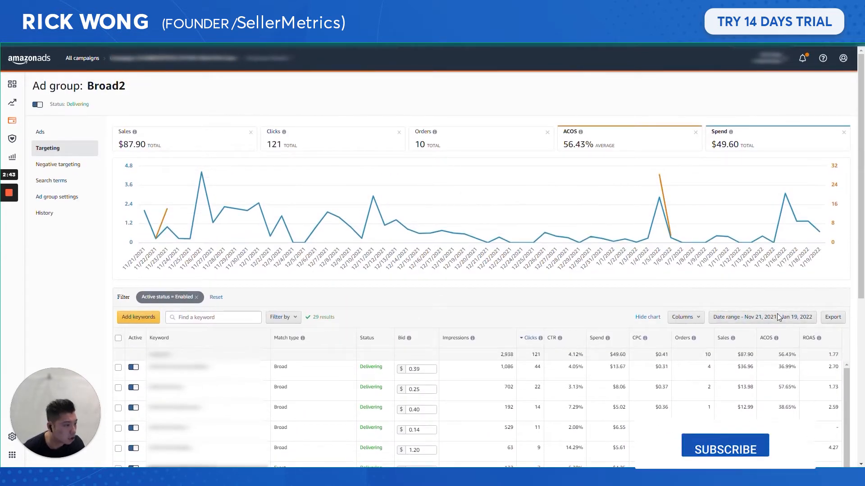
Step: Open the date range calendar and review the selected days across November 2021, December 2021 and January 2022
left_click(777, 317)
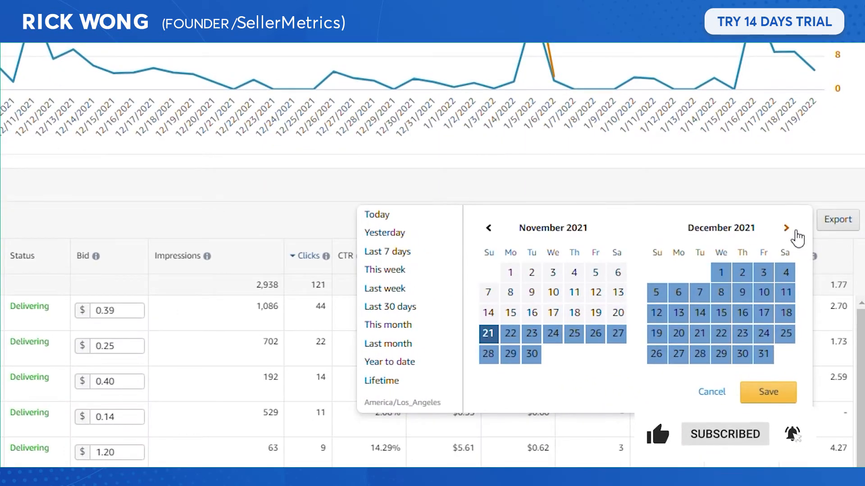
left_click(792, 231)
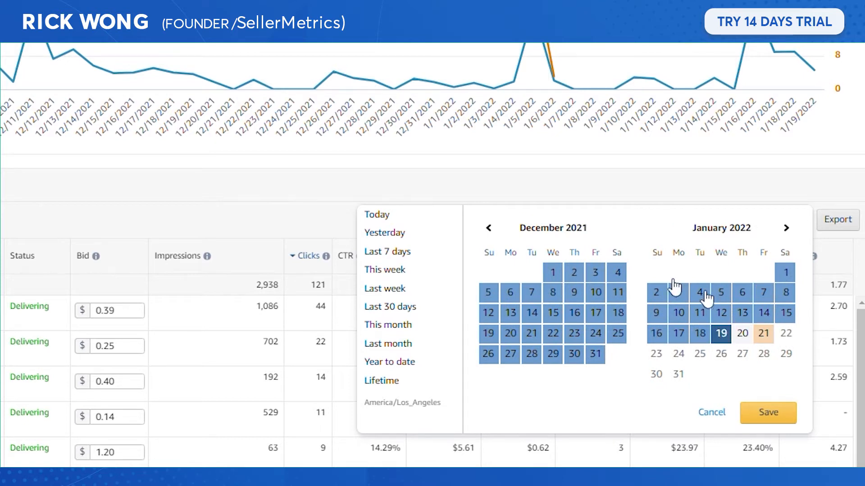
left_click(489, 229)
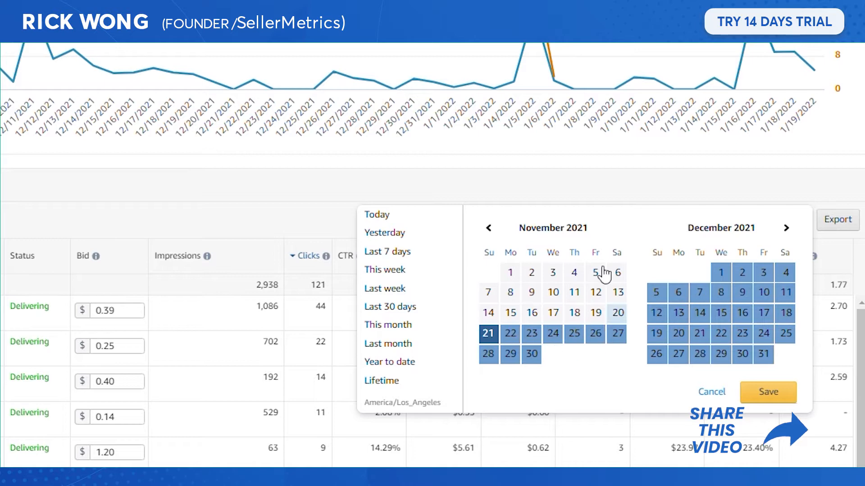
left_click(786, 228)
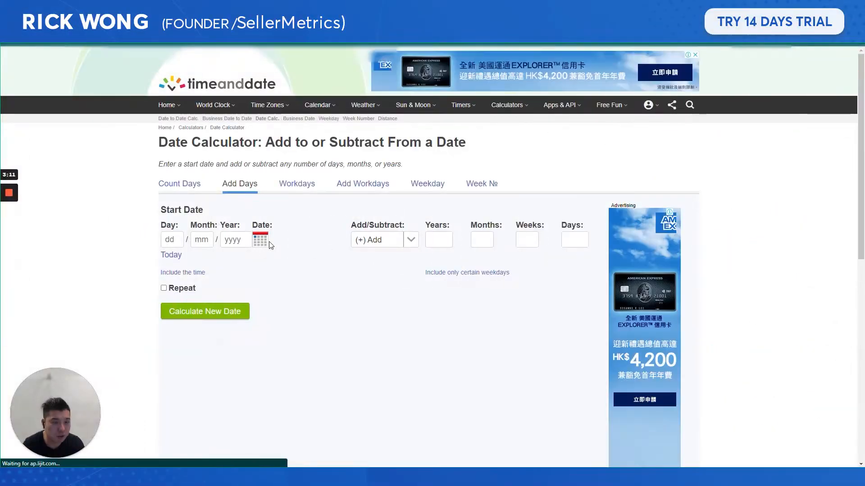
Step: In the timeanddate date calculator, set the start date to 19/1/2022
left_click(164, 257)
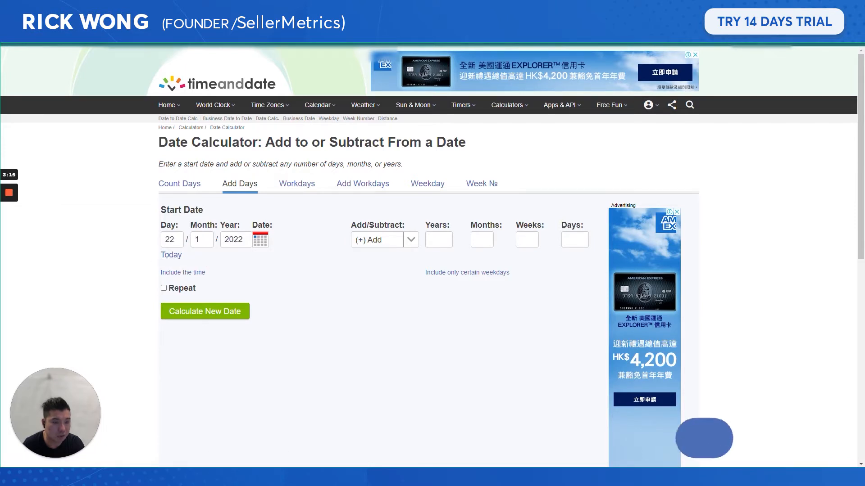
left_click(169, 240)
key("Escape")
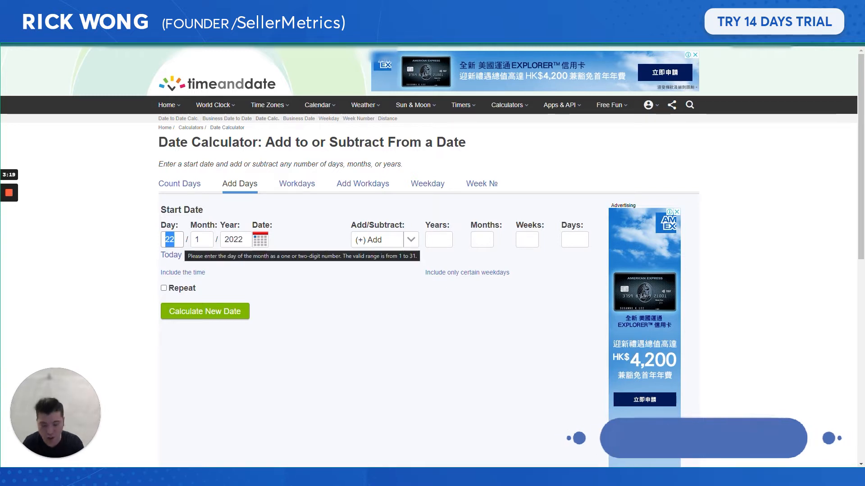
type("19")
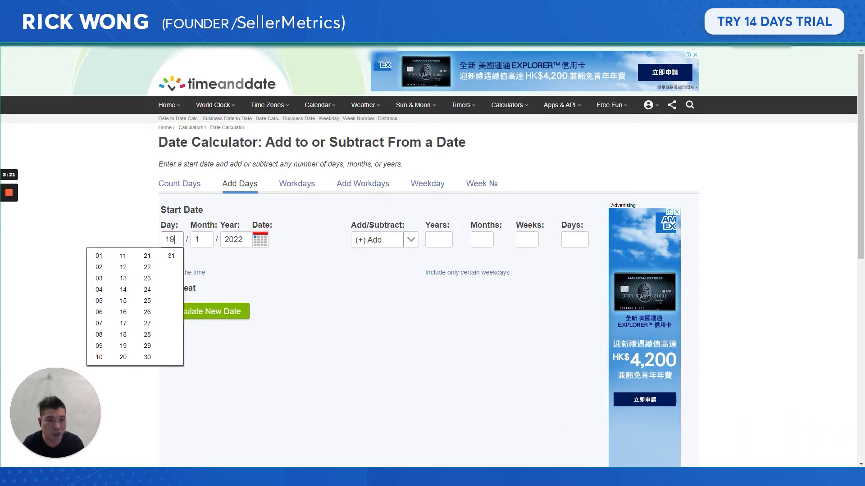
left_click(320, 303)
Step: Subtract 60 days from the start date and calculate the new date
left_click(410, 244)
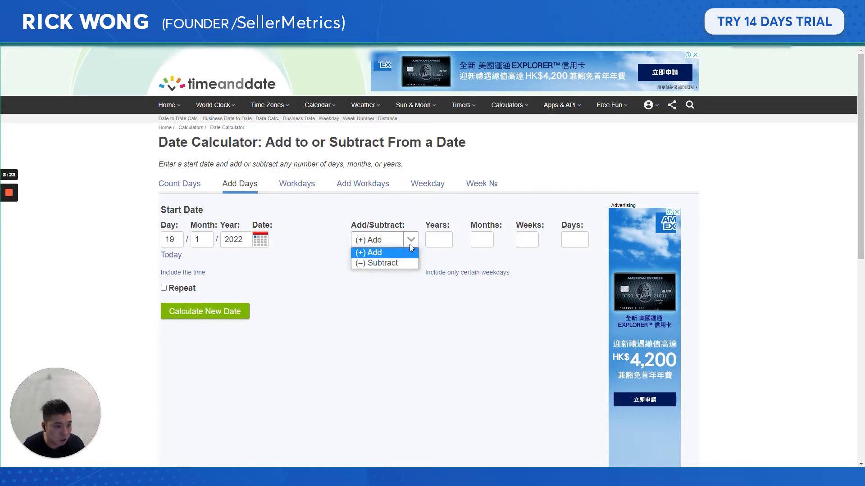
left_click(394, 262)
left_click(573, 239)
type("60")
left_click(229, 311)
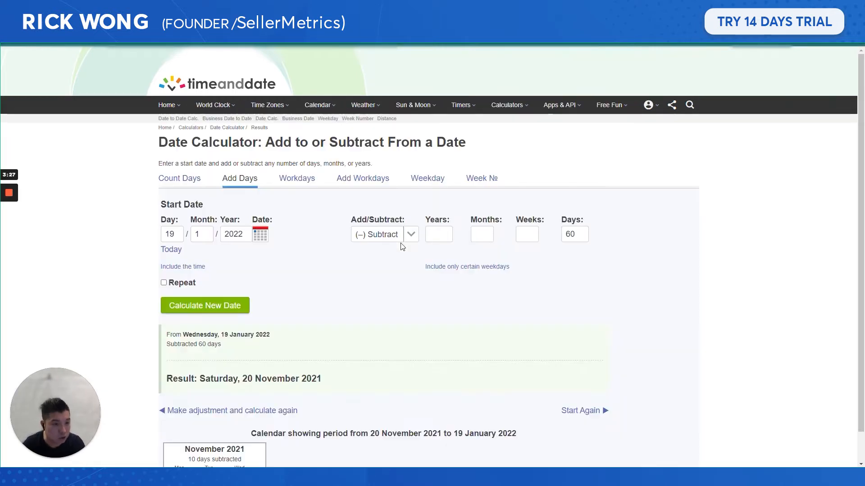
scroll(296, 263, "down", 3)
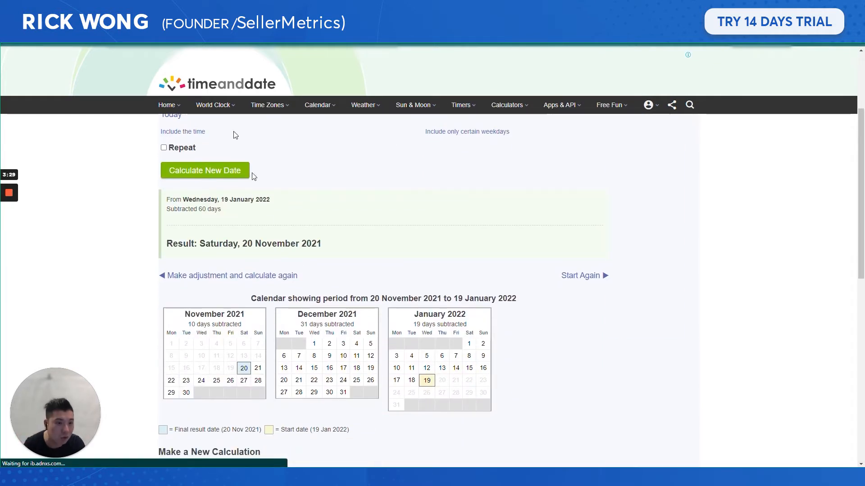
Step: Back in the Amazon Ads tab, set and save the date range Nov 20, 2021 to Jan 19, 2022
left_click(194, 8)
left_click(149, 7)
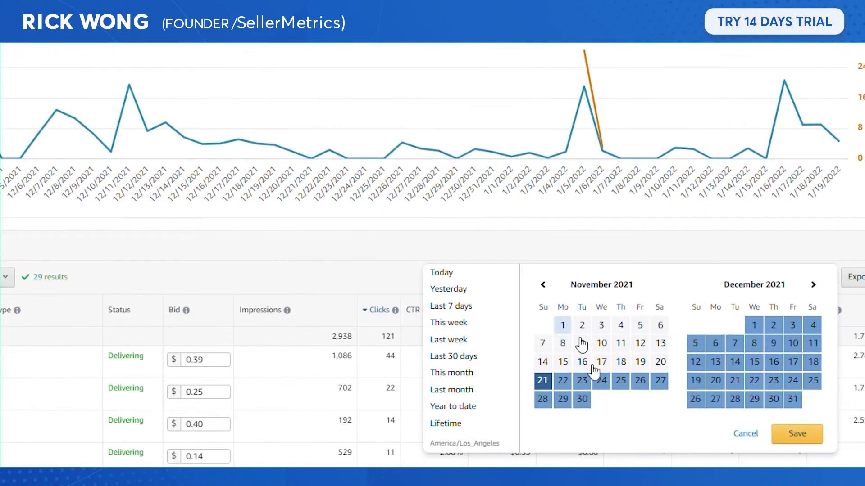
left_click(660, 361)
left_click(814, 285)
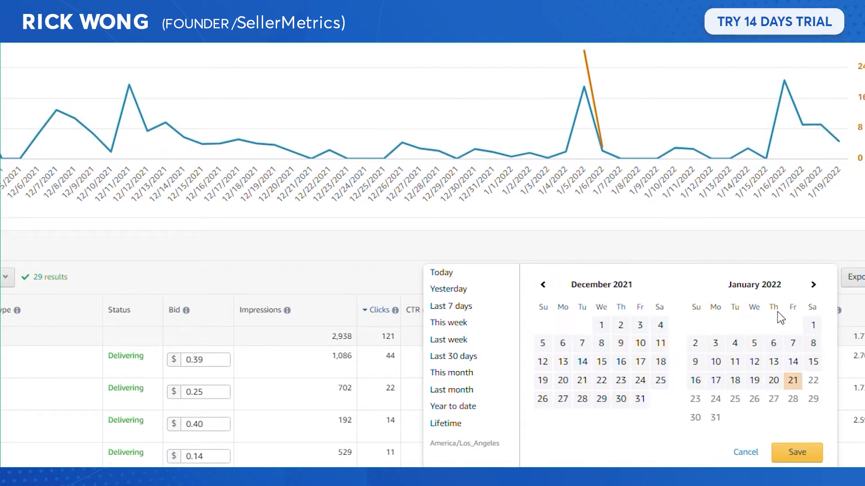
left_click(754, 381)
left_click(797, 453)
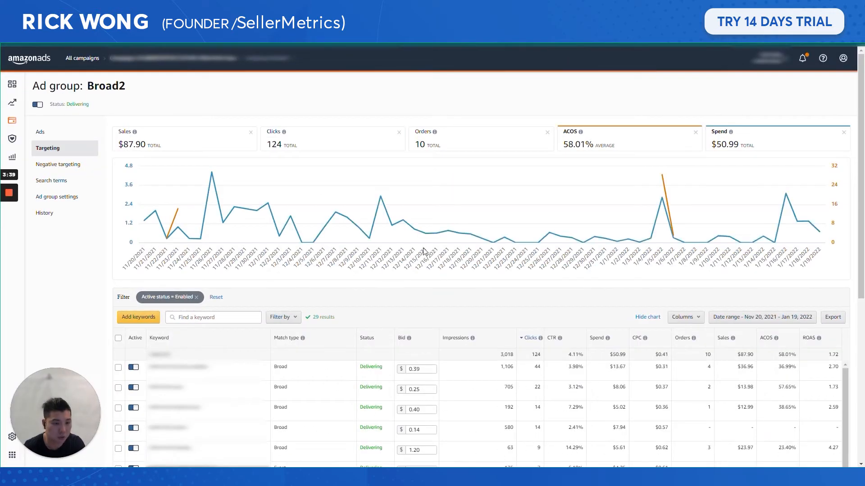
Step: Examine the Broad2 ad group's spend and ACOS chart and its keyword performance table for the selected period
mouse_move(450, 205)
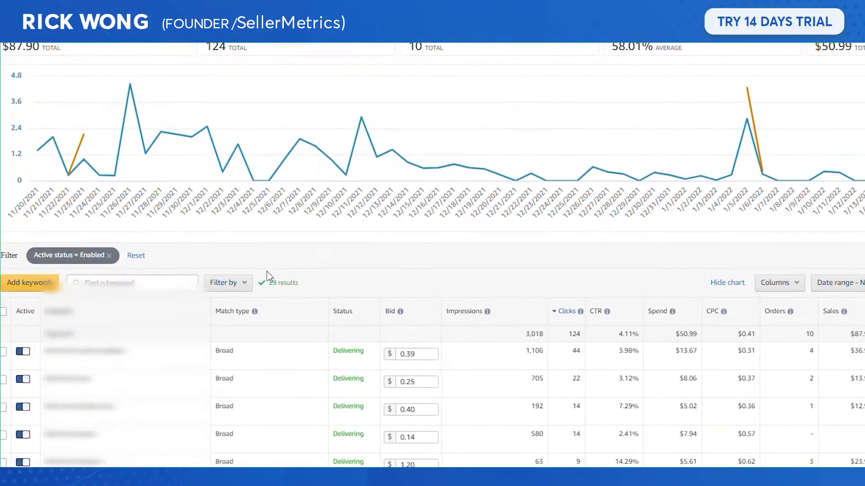
scroll(271, 277, "down", 3)
scroll(497, 171, "up", 3)
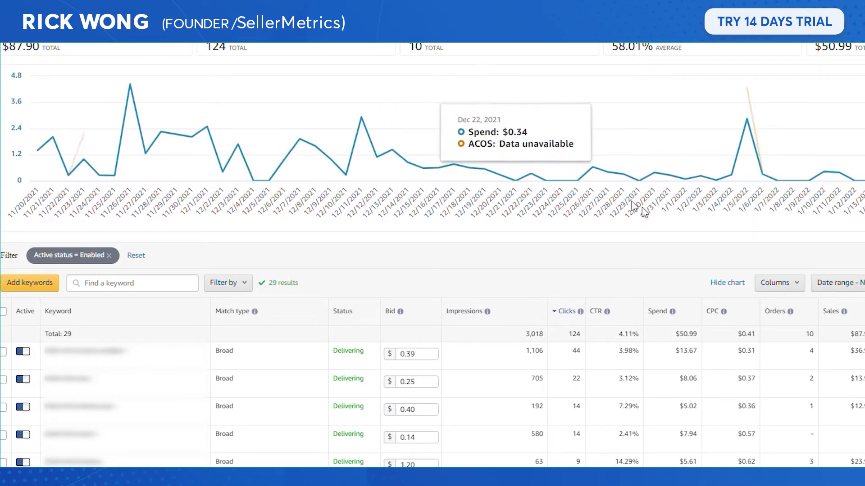
scroll(650, 217, "up", 1)
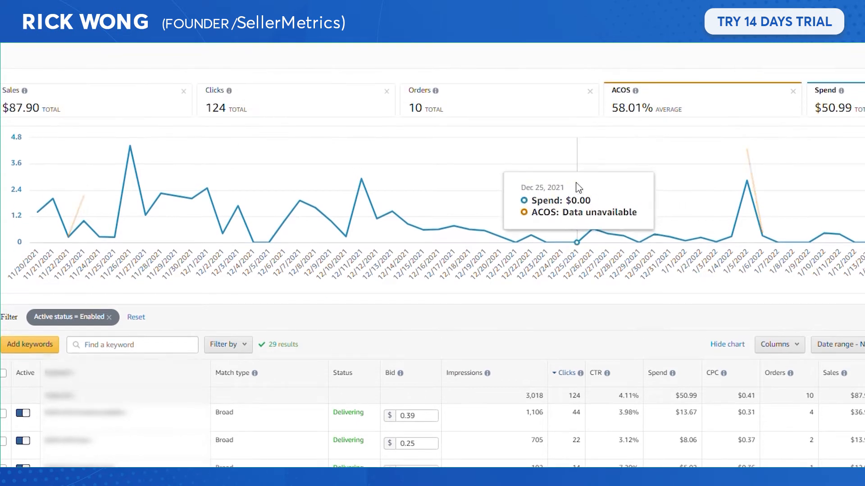
scroll(579, 187, "down", 4)
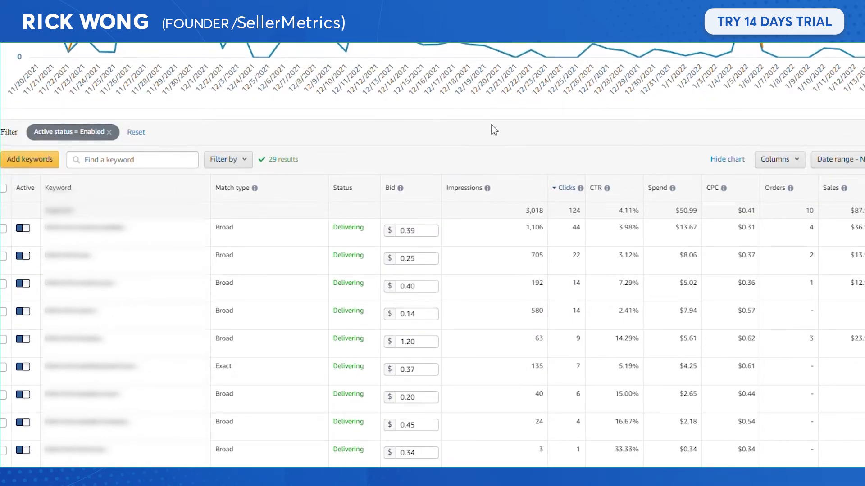
scroll(491, 129, "down", 2)
scroll(487, 73, "up", 3)
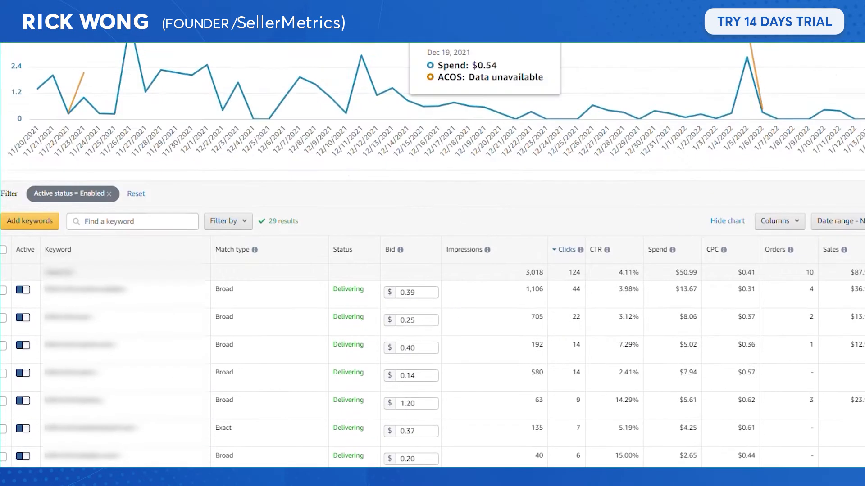
Step: Switch to the Word notes and add "(35% Target ACoS)" at the end of the Bid Ops line
key("alt+Tab")
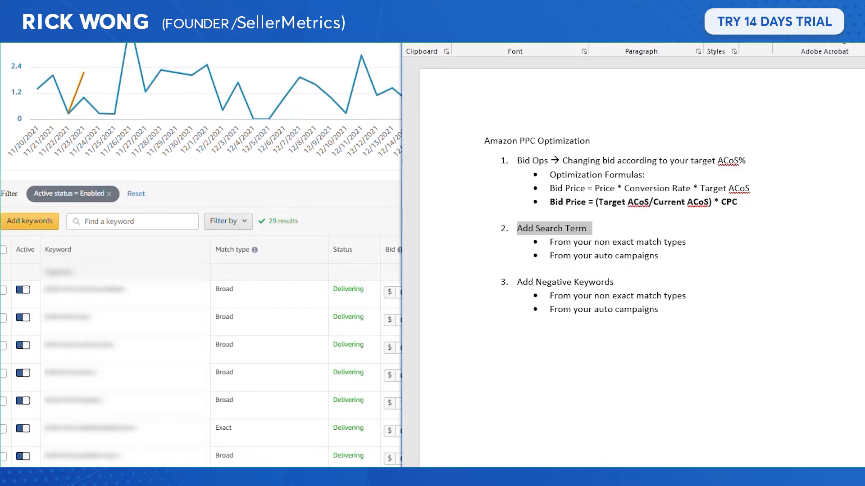
left_click(745, 161)
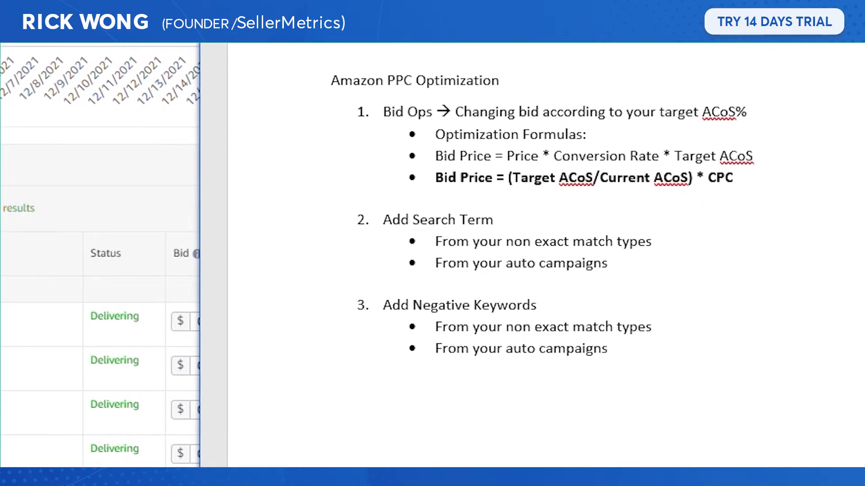
type("(")
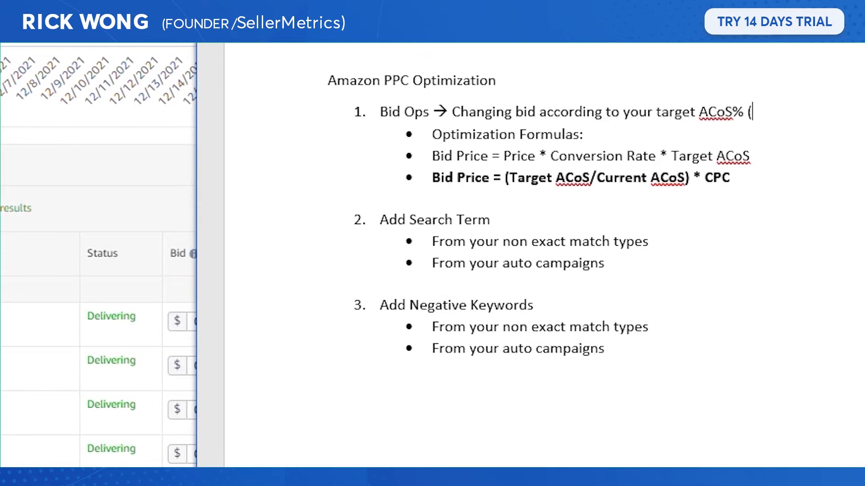
type("45%")
key("BackSpace")
key("BackSpace")
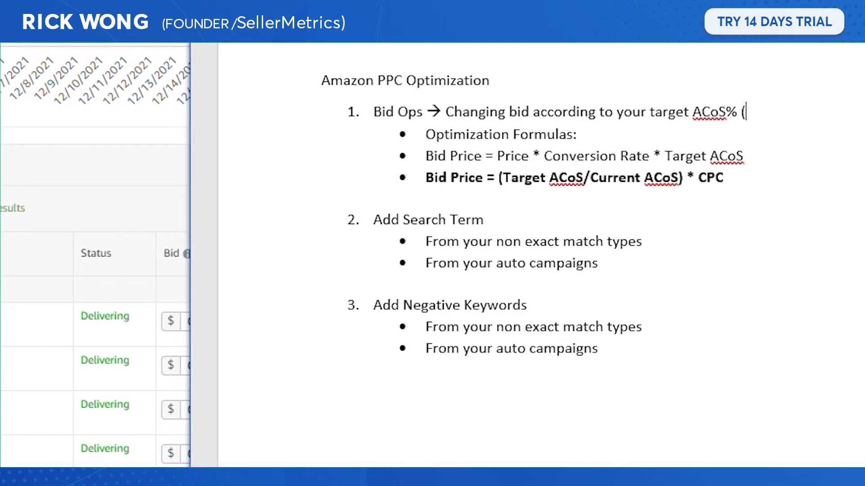
type("35")
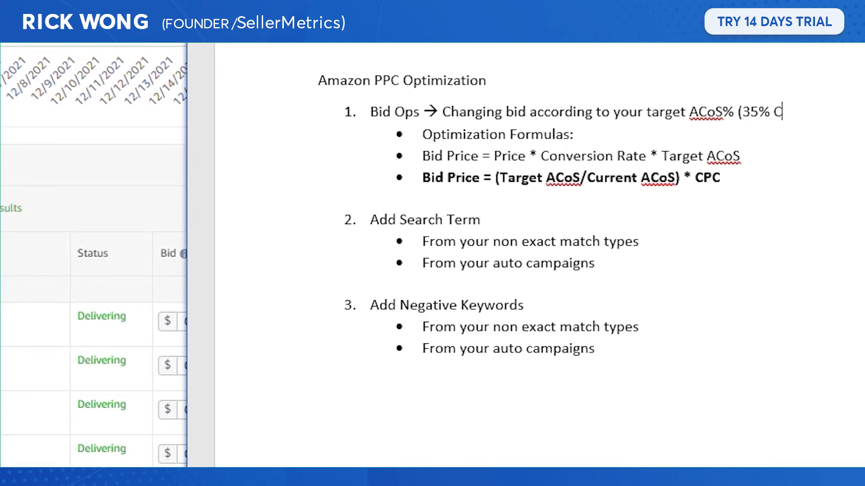
type("% ACoS")
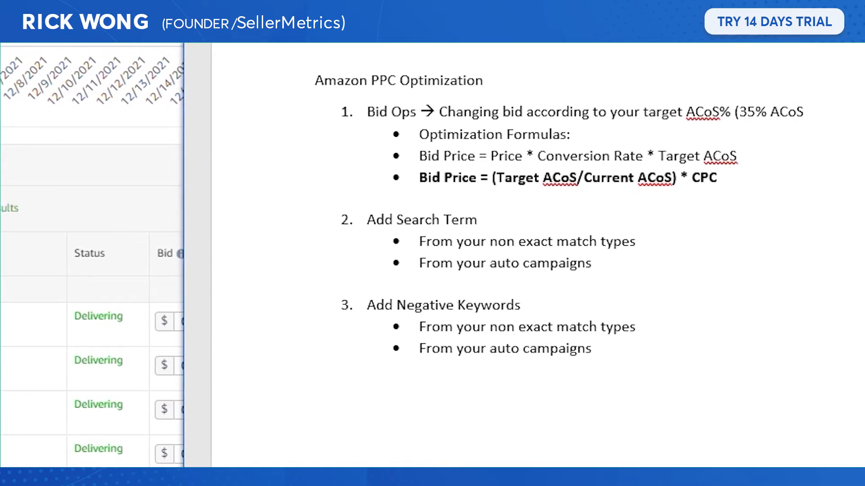
type(" T")
key("BackSpace")
key("BackSpace")
key("BackSpace")
key("BackSpace")
key("BackSpace")
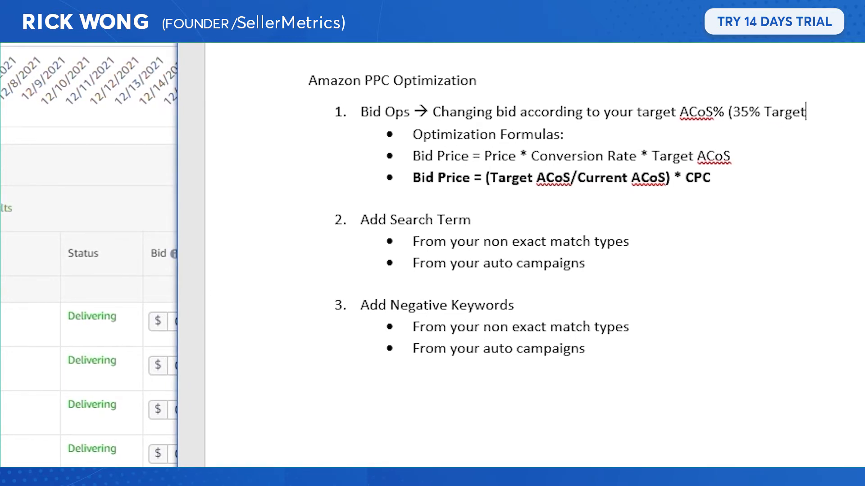
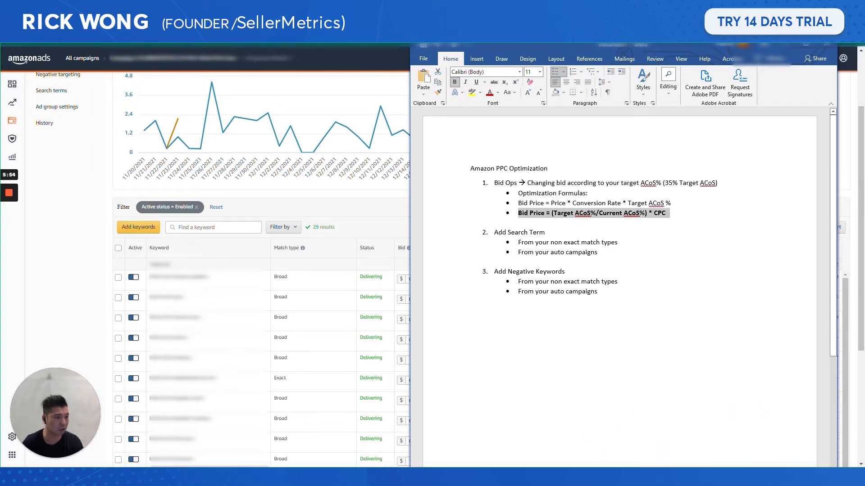
Step: Review the Target ACoS% and Current ACoS% terms of the bid price formula and examine the performance columns in the Broad2 keyword table
left_click(624, 213)
left_click_drag(599, 213, 553, 213)
left_click(548, 168)
left_click_drag(678, 183, 665, 183)
left_click_drag(599, 213, 647, 213)
left_click(390, 196)
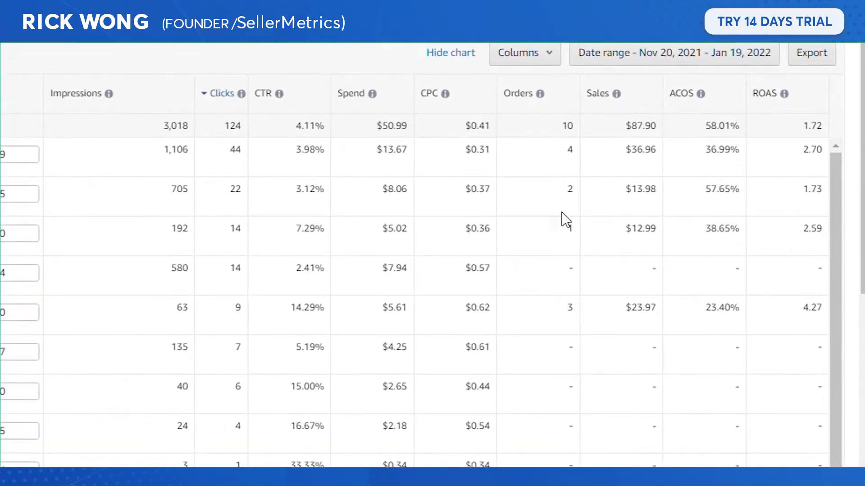
scroll(591, 241, "down", 6)
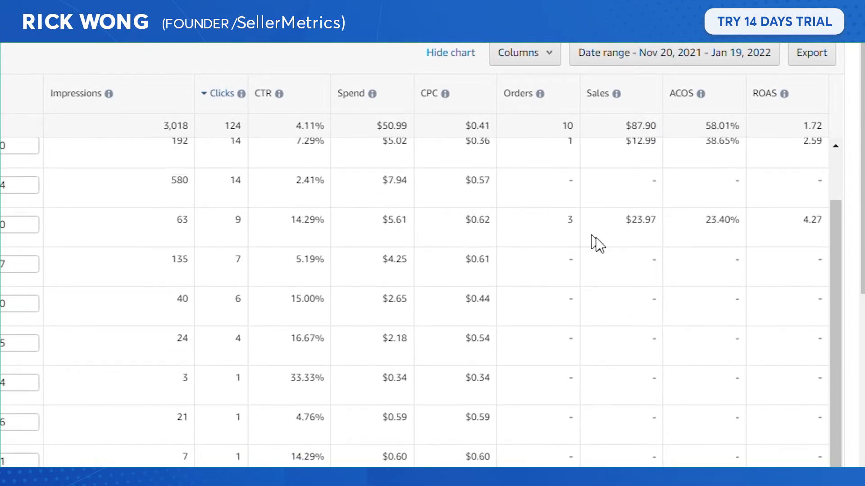
scroll(645, 273, "up", 6)
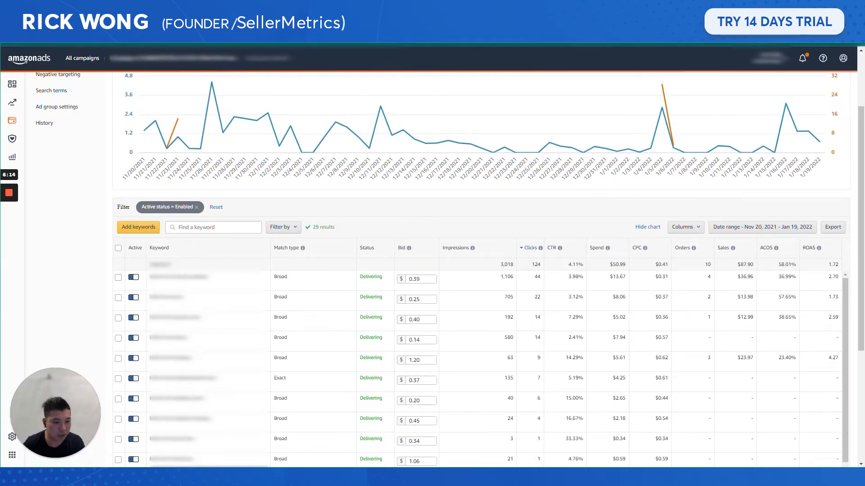
left_click(254, 431)
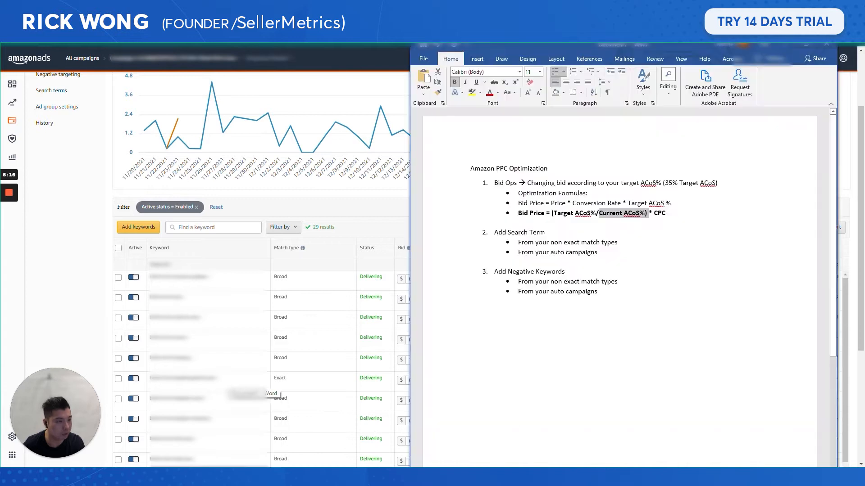
left_click_drag(668, 213, 518, 213)
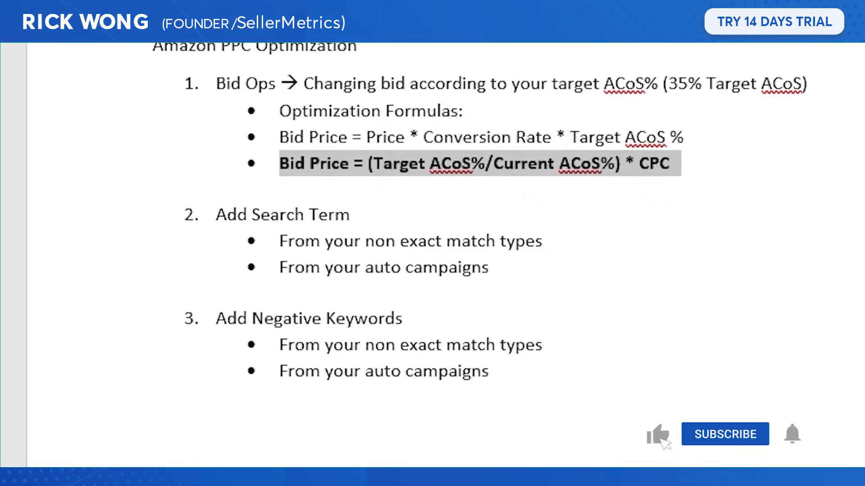
left_click(487, 137)
left_click_drag(279, 164, 679, 164)
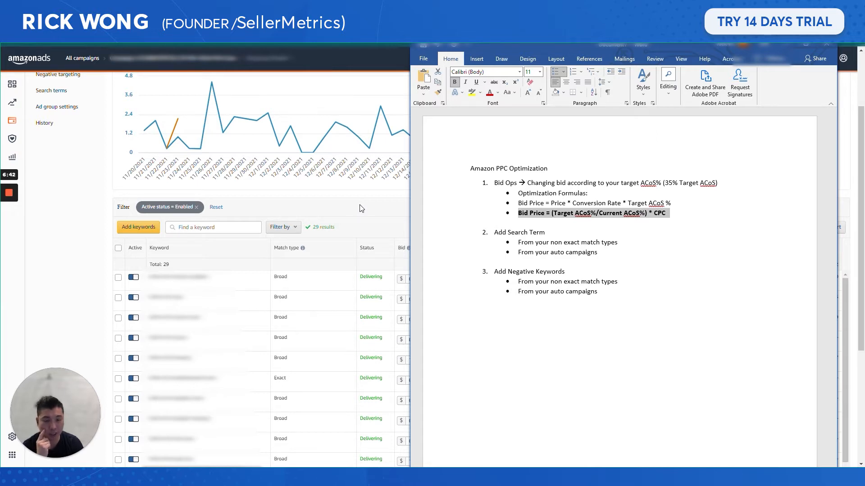
Step: Return to the Broad2 ad group's targeting page in Amazon Ads and export its keyword data for Nov 20, 2021 - Jan 19, 2022
left_click(361, 208)
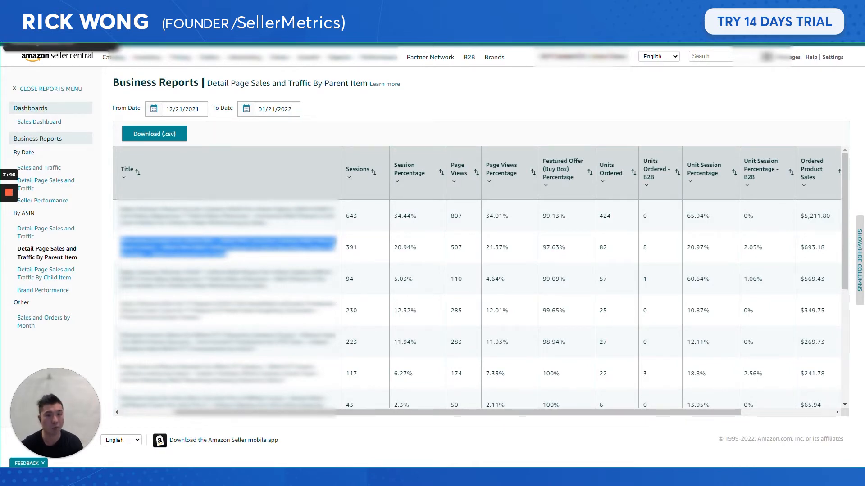
key("ctrl+Tab")
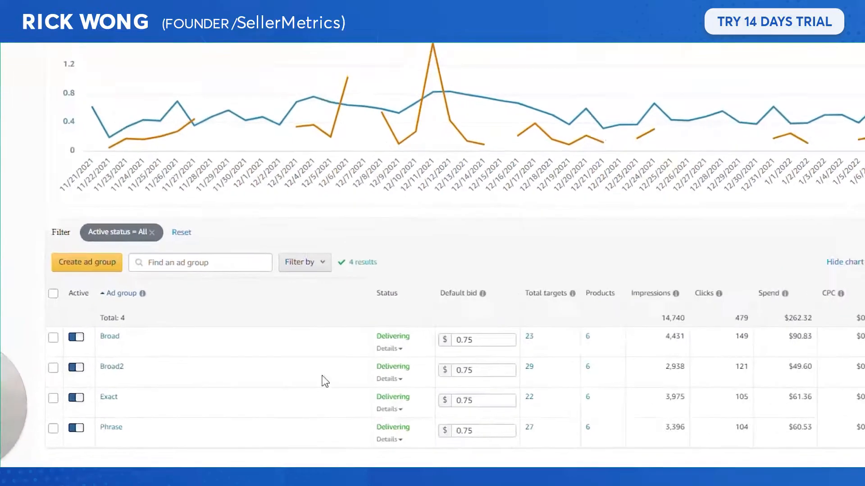
left_click_drag(77, 373, 112, 363)
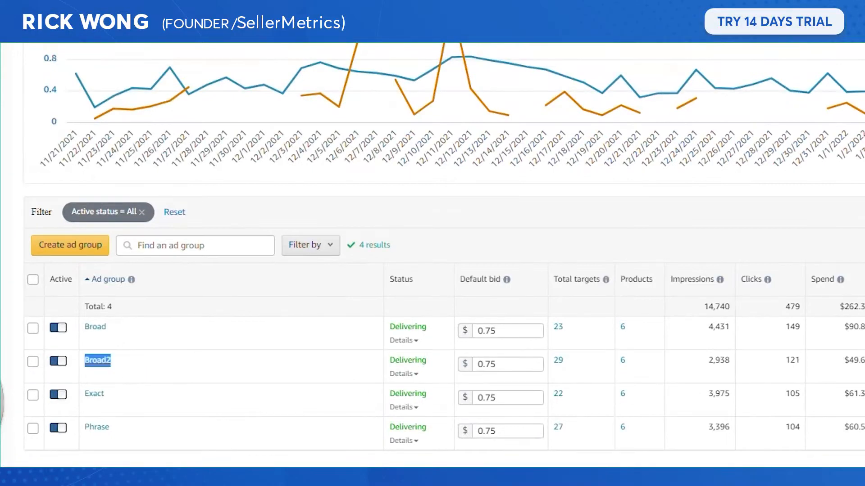
left_click(564, 362)
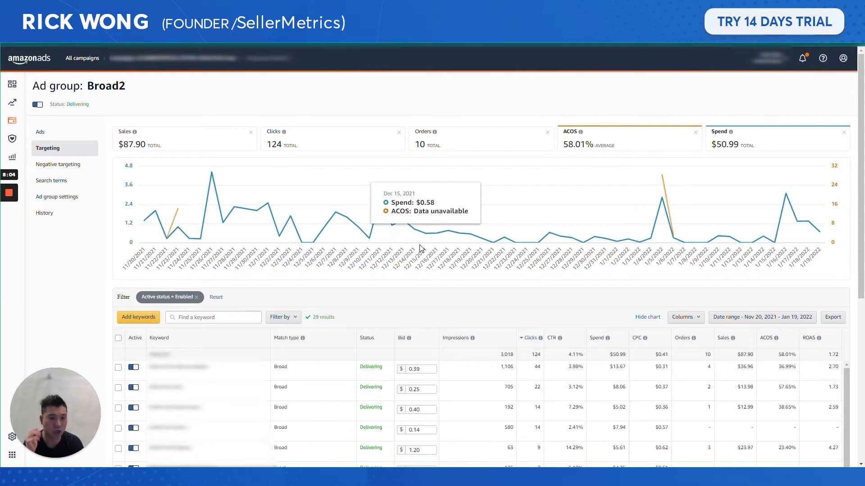
scroll(465, 290, "down", 1)
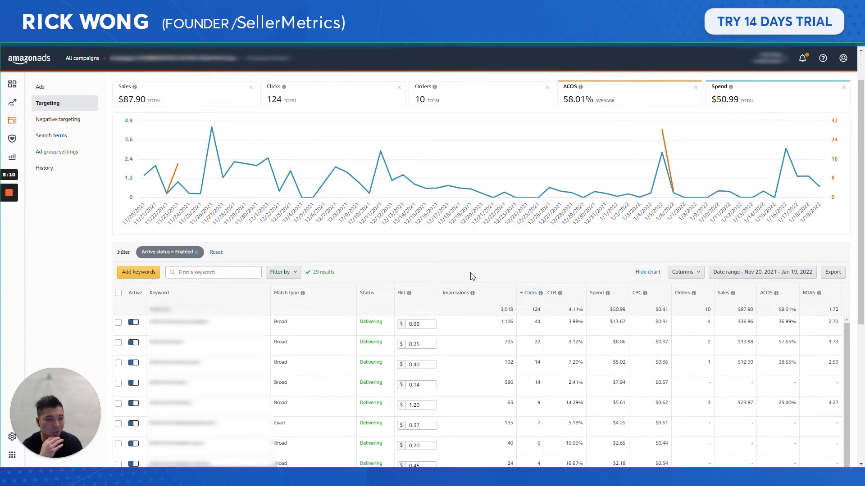
left_click(836, 274)
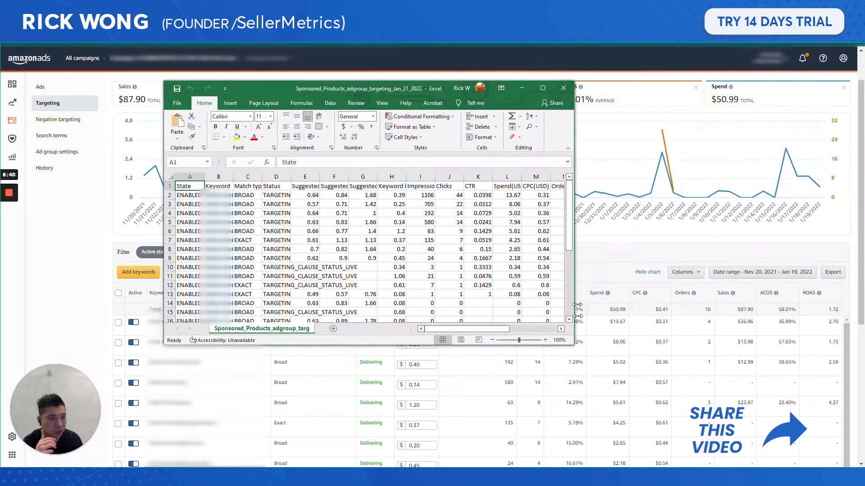
Step: Enlarge the exported targeting workbook's Excel window and widen the Keyword and Keyword bid(USD) columns
left_click_drag(573, 345, 811, 378)
double_click(233, 177)
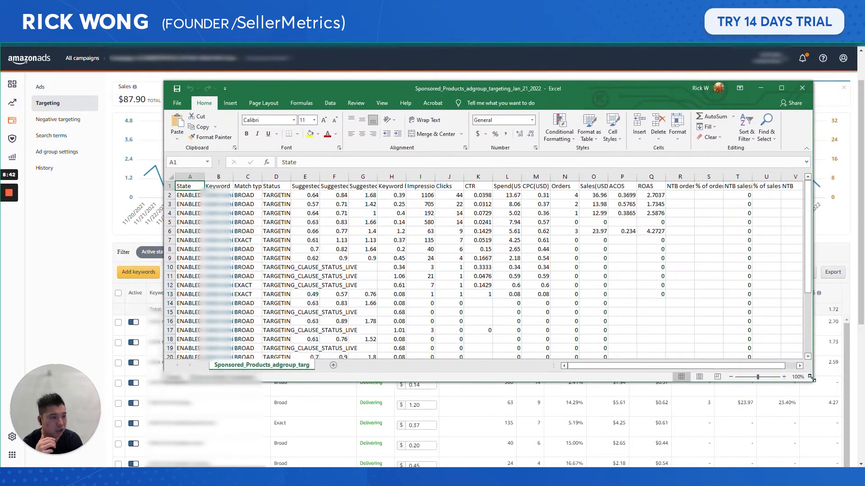
left_click(385, 196)
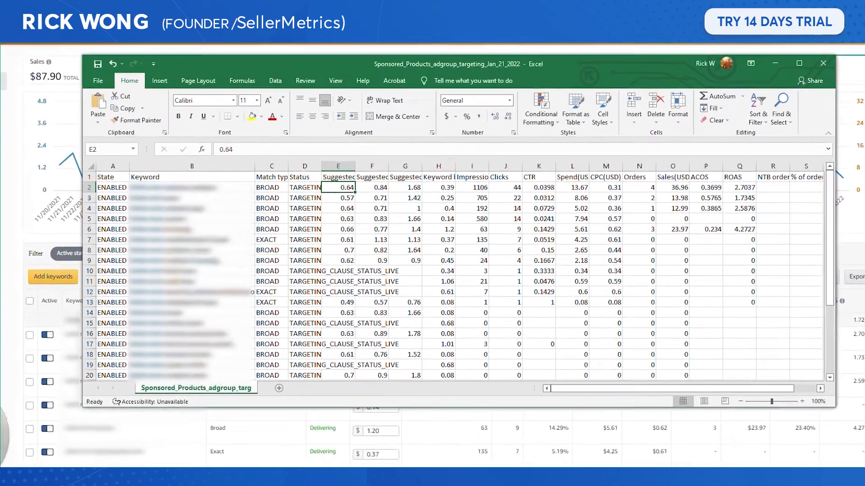
left_click(539, 219)
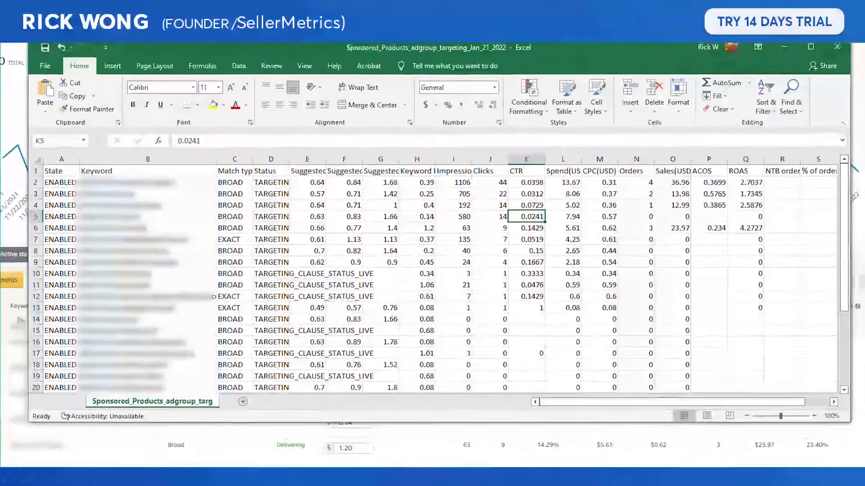
left_click(271, 229)
left_click(337, 219)
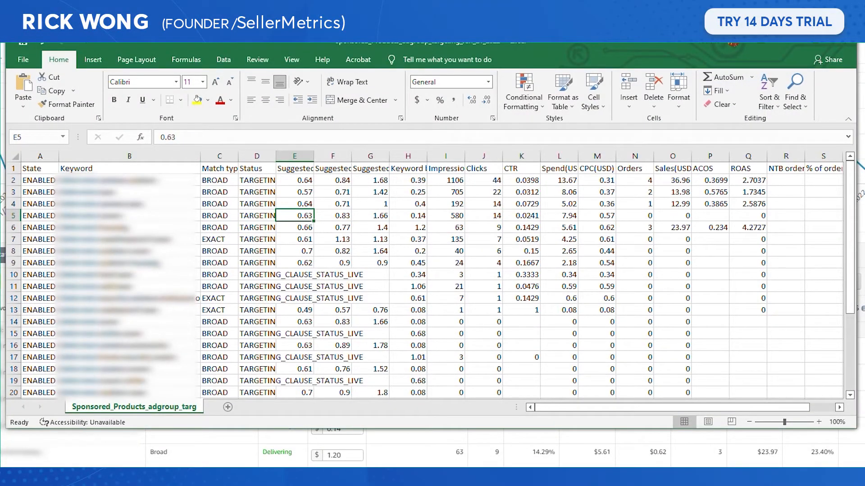
left_click(445, 156)
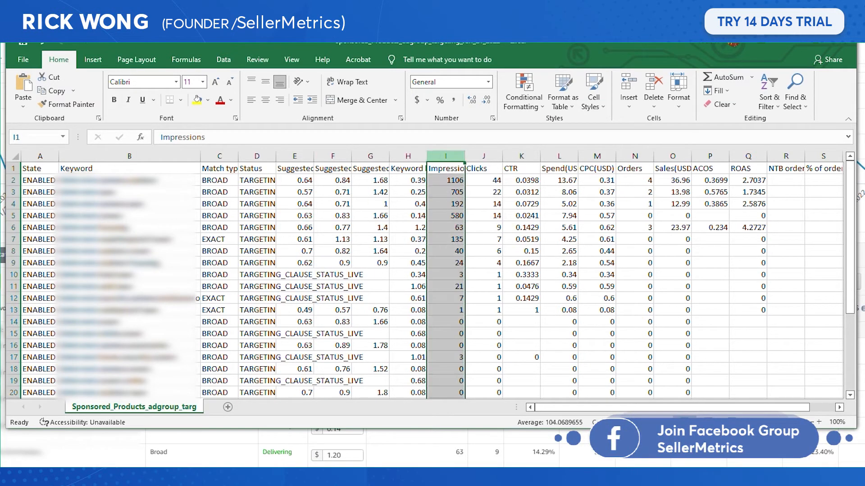
left_click_drag(427, 156, 468, 156)
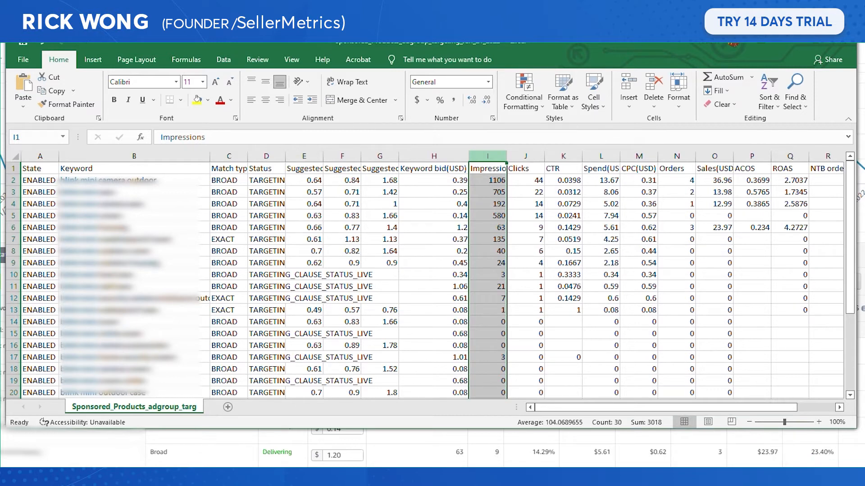
left_click(487, 204)
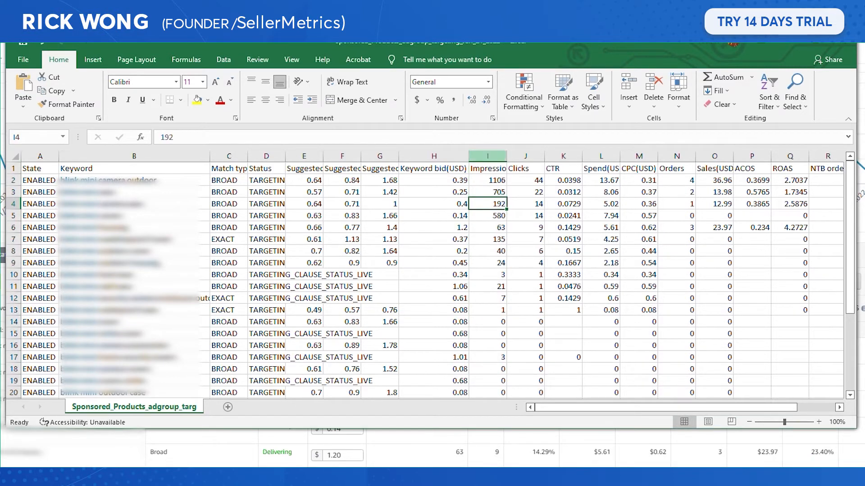
right_click(488, 158)
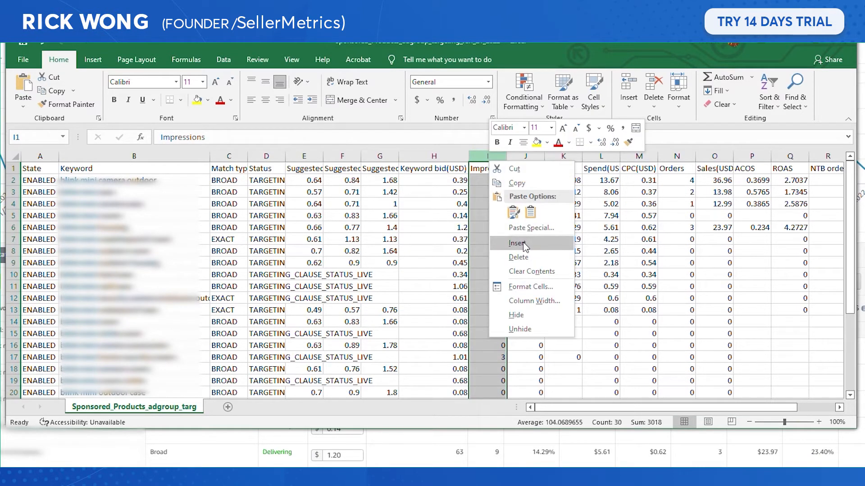
Step: In the Word notes, add the line "*Keyword has >= 8 Click" beneath the bold bid price formula
key("alt+Tab")
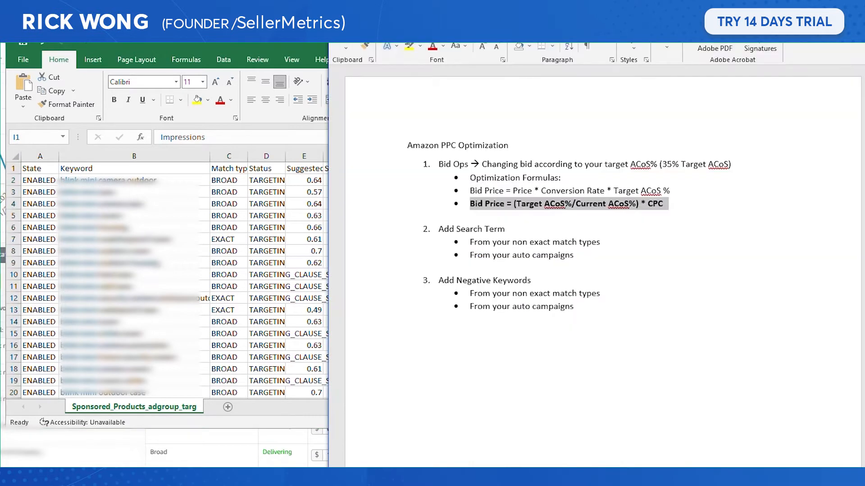
left_click(560, 177)
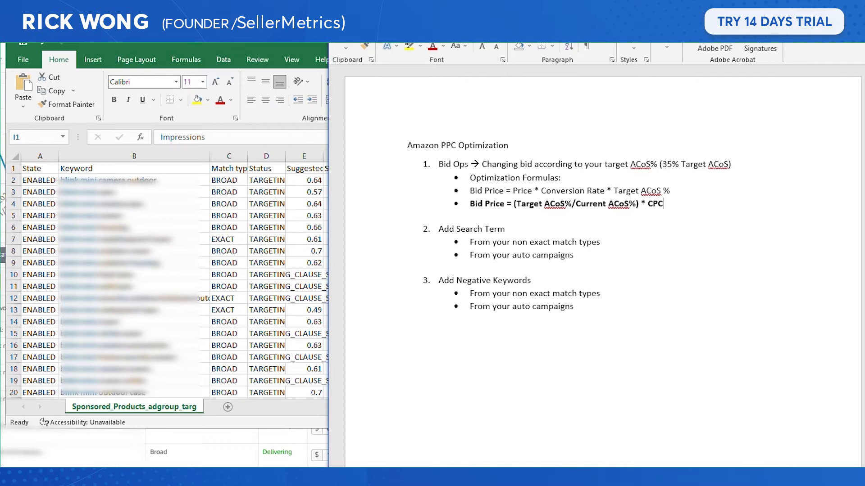
key("Return")
key("BackSpace")
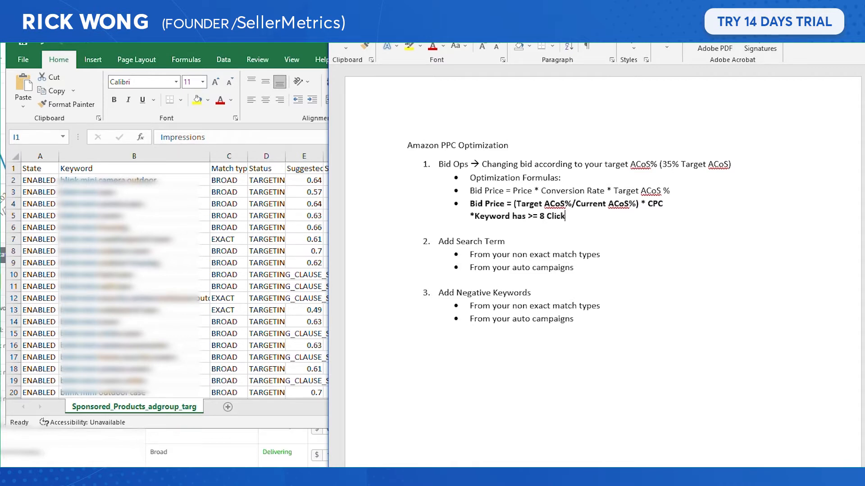
left_click_drag(573, 217, 470, 204)
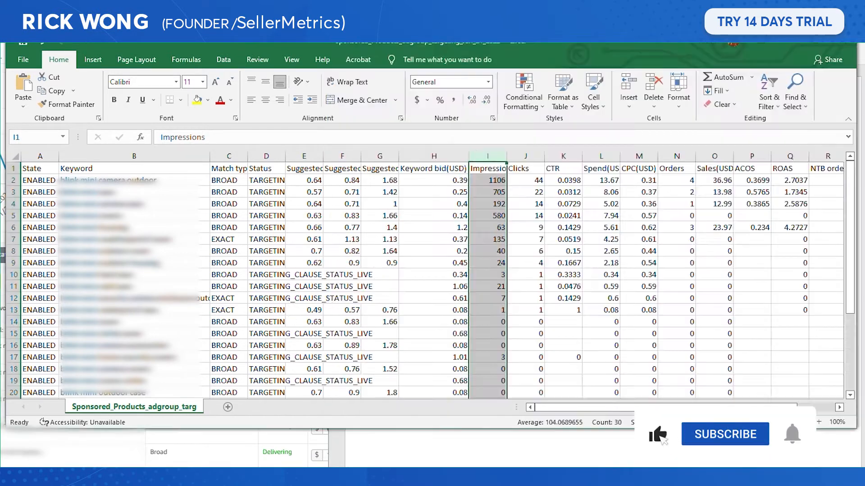
Step: Examine the Impressions, CPC(USD) and ACOS columns in the workbook against the bold bid price formula and click rule in the Word notes
left_click(487, 240)
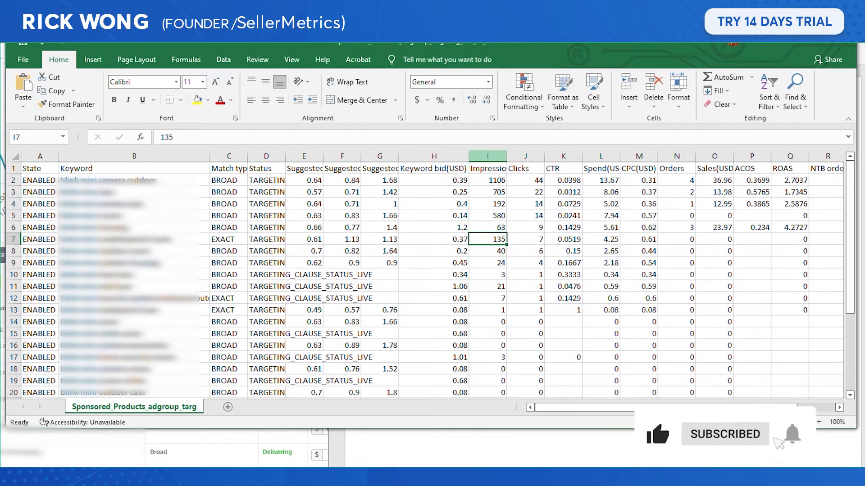
left_click(487, 156)
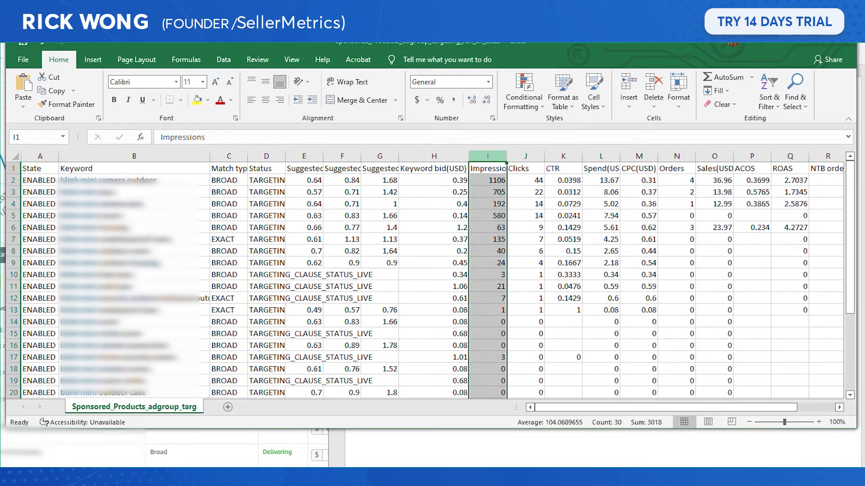
left_click(639, 156)
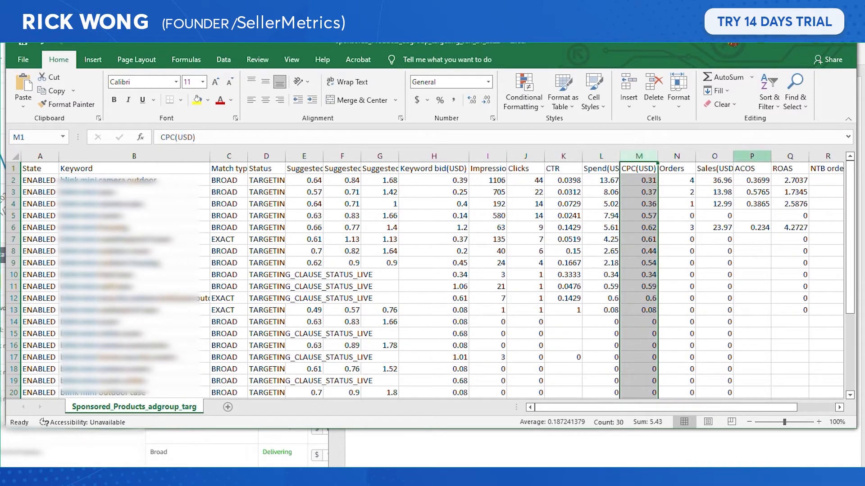
left_click(752, 155)
left_click(481, 467)
left_click(470, 229)
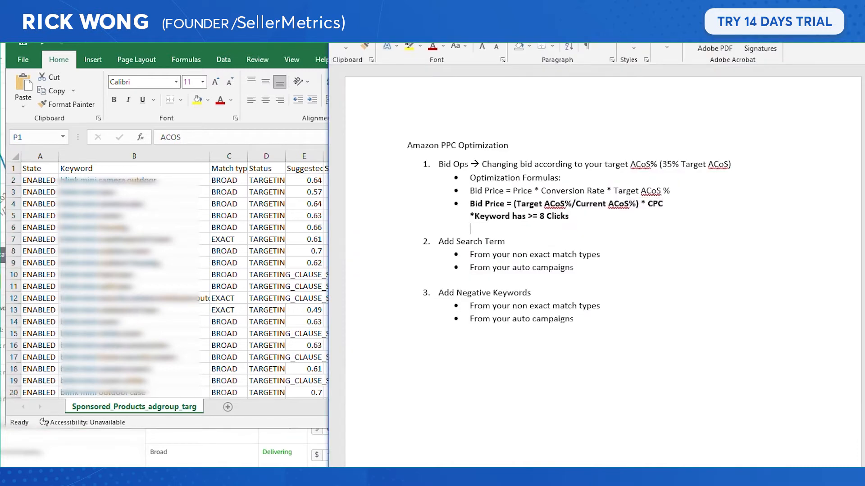
left_click_drag(517, 203, 564, 203)
left_click(509, 145)
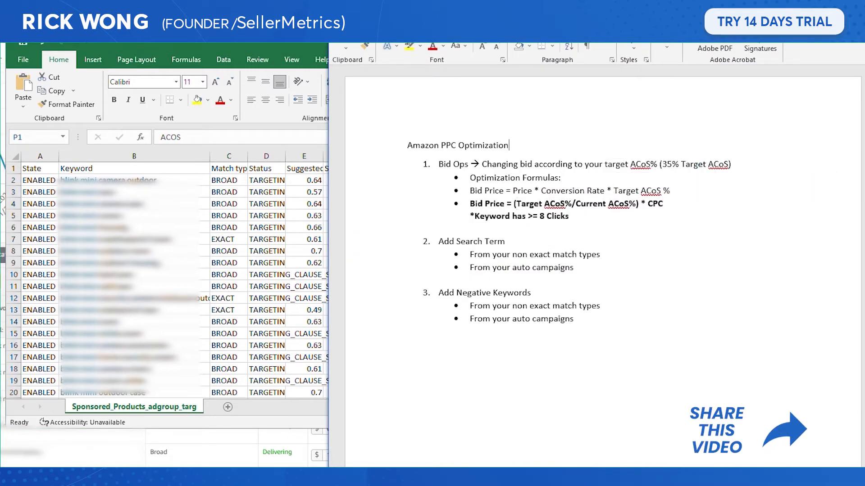
left_click_drag(667, 165, 661, 165)
left_click(507, 241)
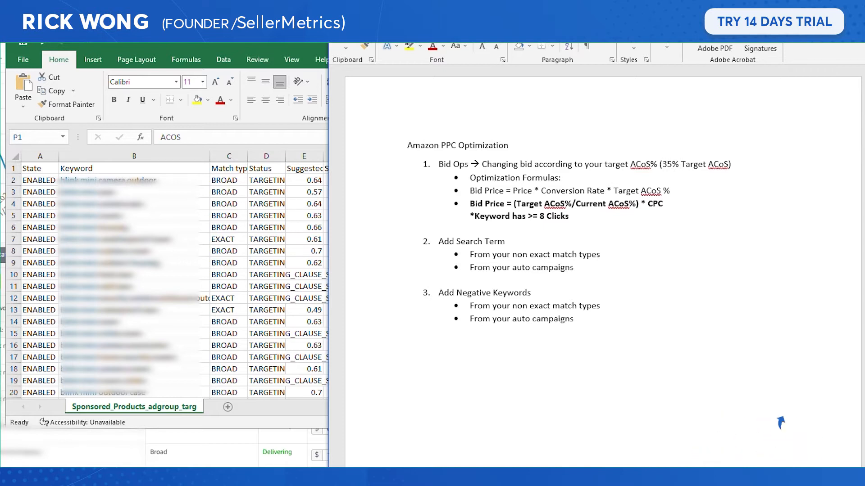
left_click(569, 217)
key("alt+Tab")
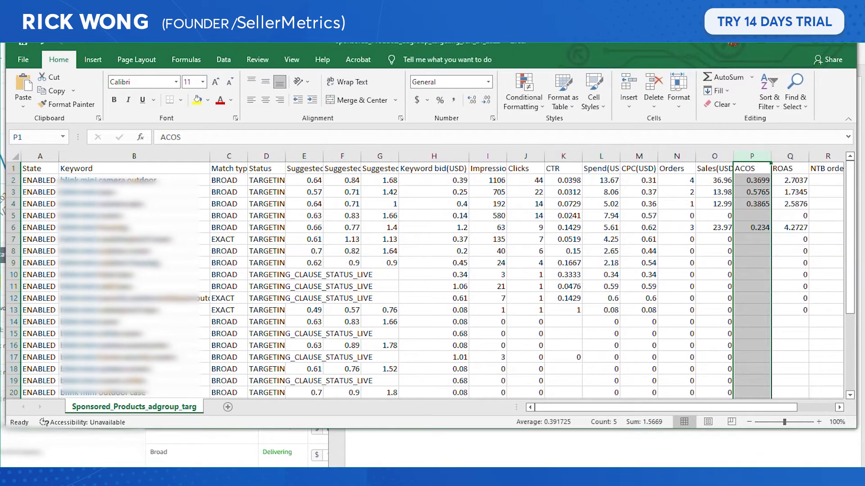
left_click(751, 180)
key("alt+Tab")
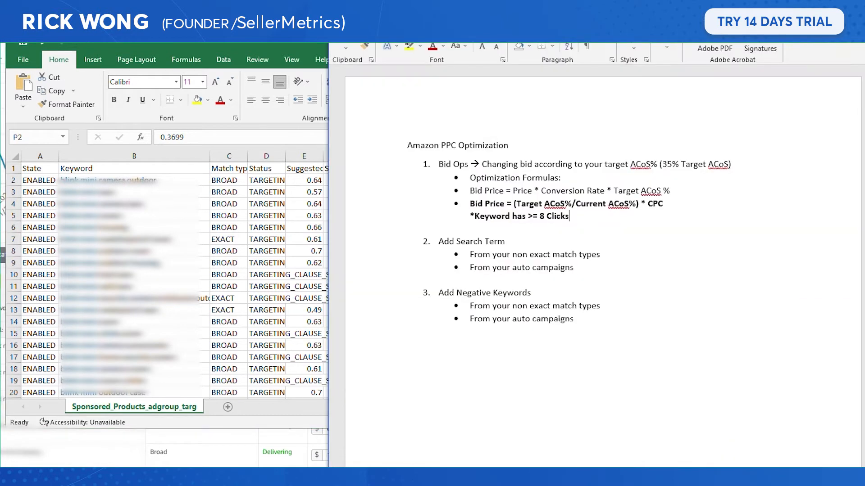
left_click_drag(662, 204, 648, 203)
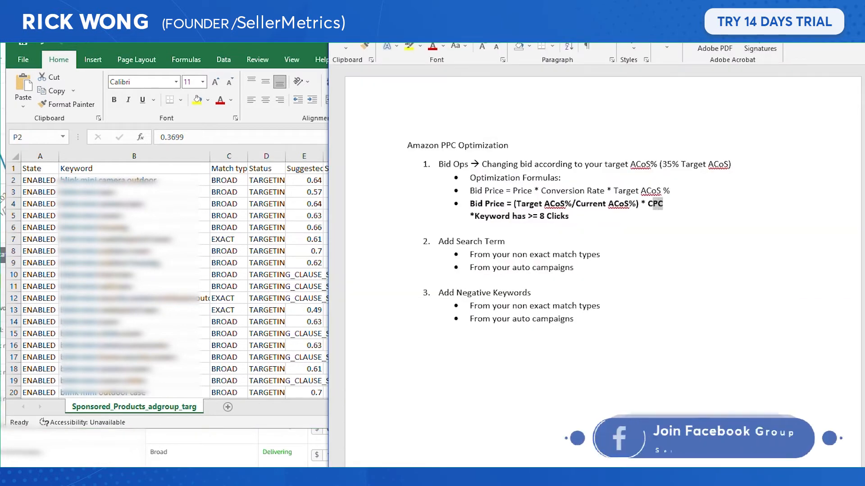
Step: Back in the Excel targeting workbook, insert a column before Impressions and head it "New Bid"
left_click(247, 302)
left_click(433, 251)
left_click(488, 156)
right_click(486, 156)
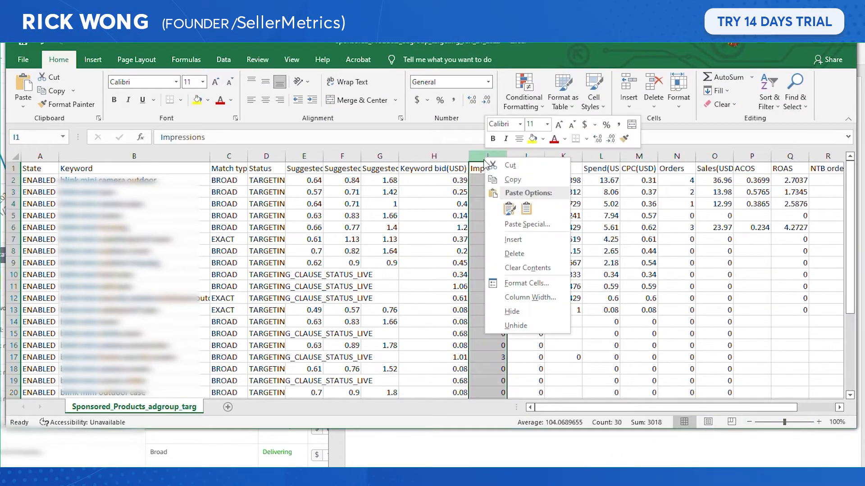
left_click(500, 239)
left_click(504, 168)
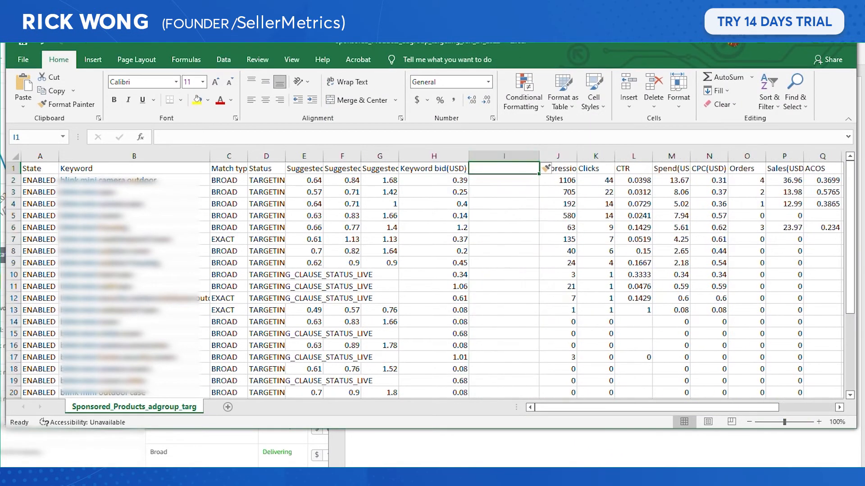
type("New Bid")
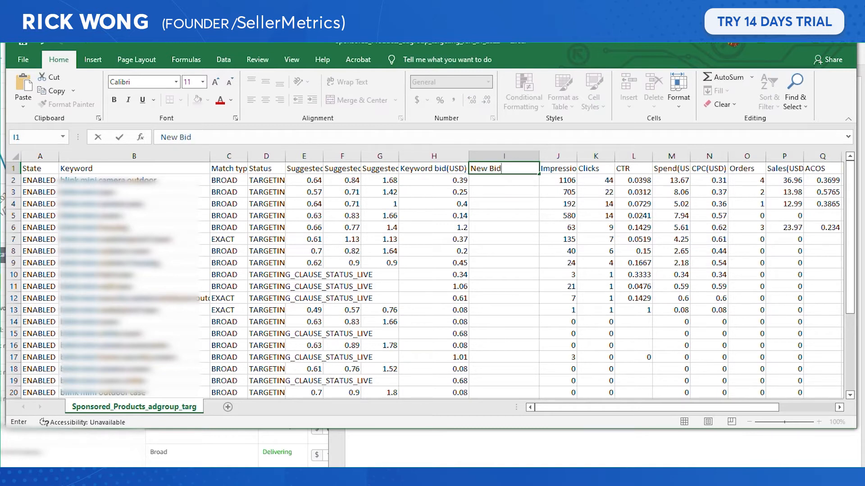
key("Return")
type("[")
Step: Fill the New Bid column with yellow and clear the stray bracket from cell I2
left_click(504, 156)
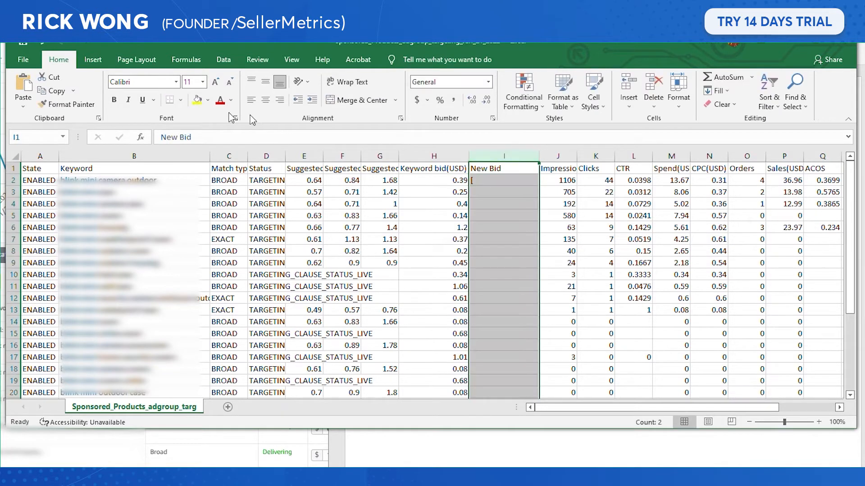
left_click(197, 100)
left_click(504, 192)
double_click(504, 181)
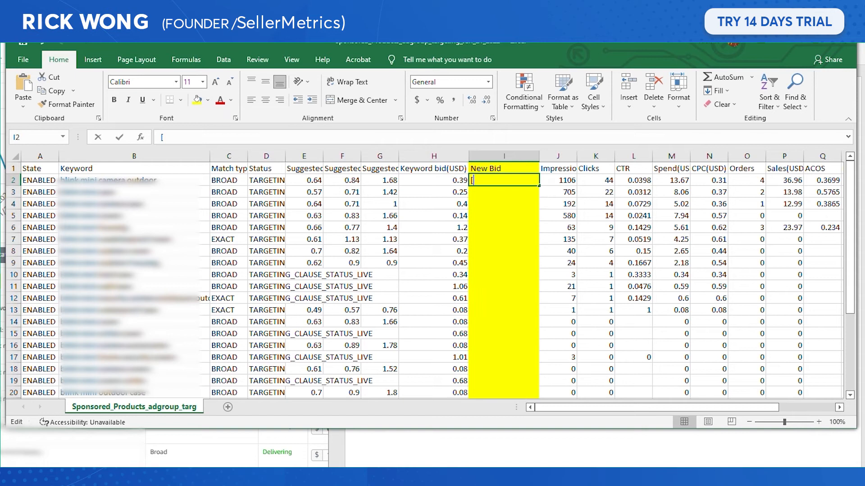
left_click(504, 215)
Step: Calculate the first keyword's new bid in I2 with the formula =(0.35/Q2)*N2
left_click(504, 180)
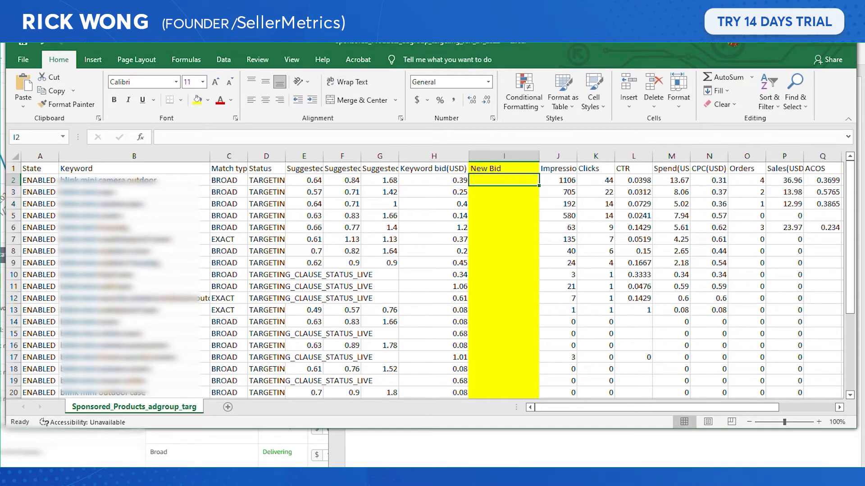
type("=(0.35/")
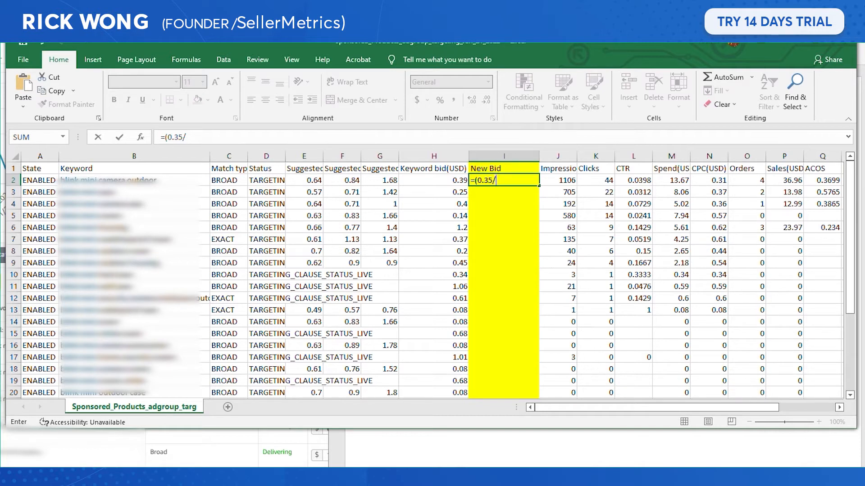
left_click(822, 181)
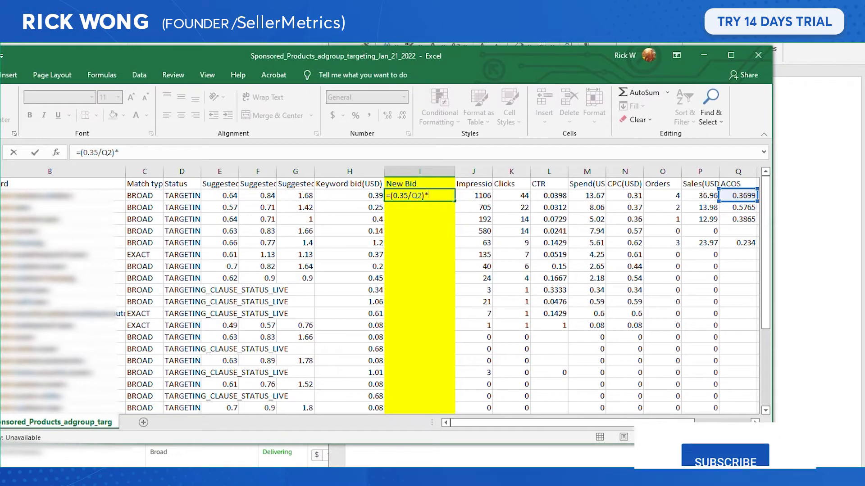
left_click(624, 195)
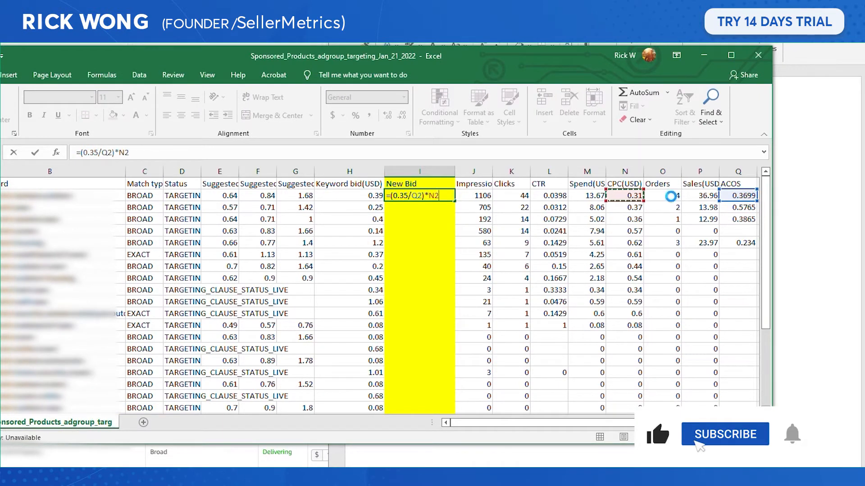
key("ctrl+Return")
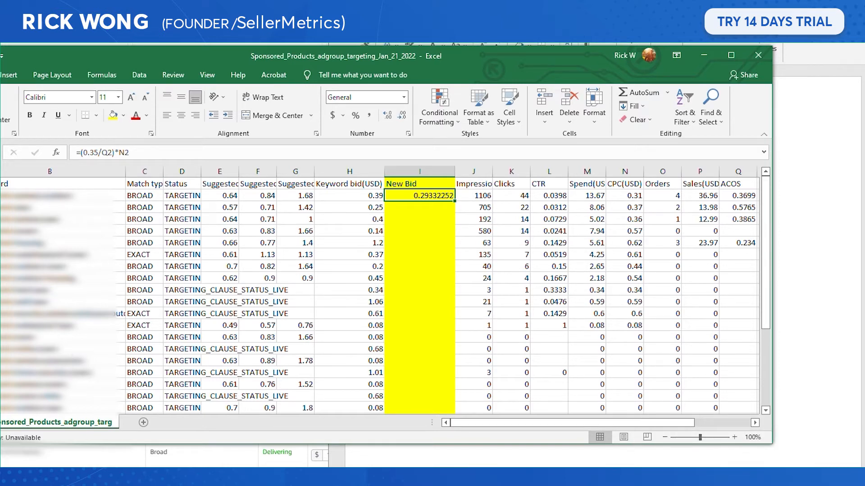
left_click_drag(455, 172, 444, 171)
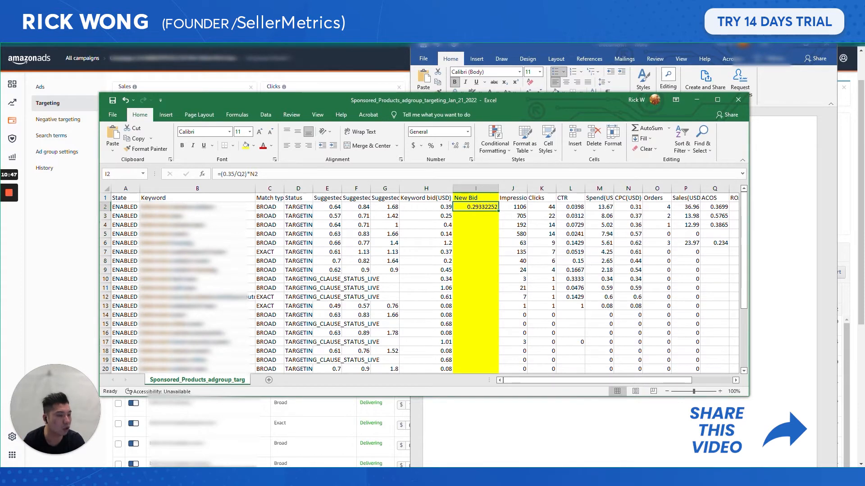
Step: Recheck the click threshold in the Word notes and wrap the I2 formula in an IF function with the logical test K1>=8
left_click(542, 207)
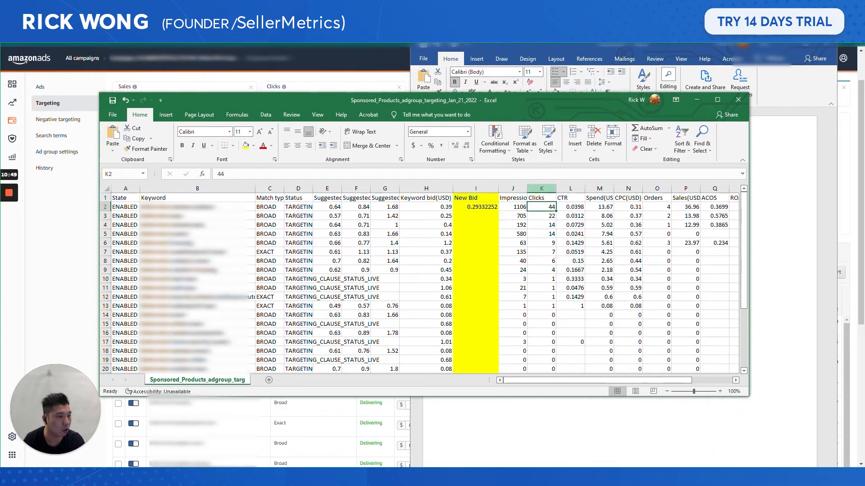
left_click(772, 216)
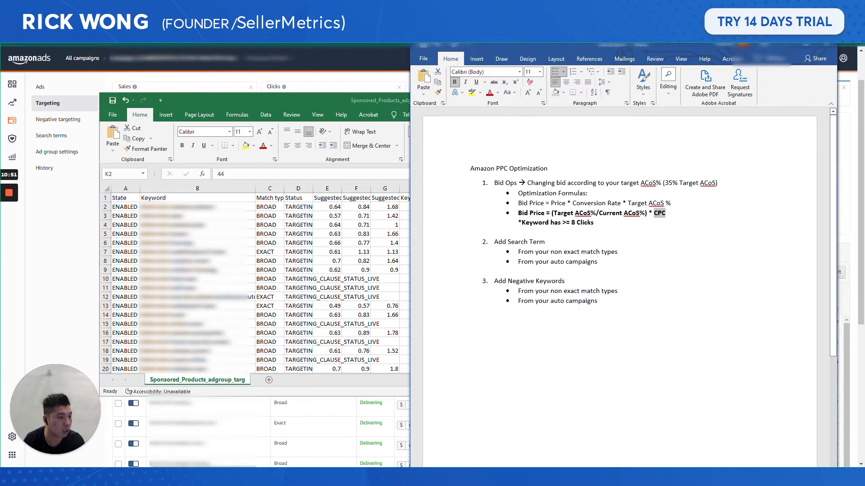
left_click(631, 232)
key("alt+Tab")
left_click(476, 207)
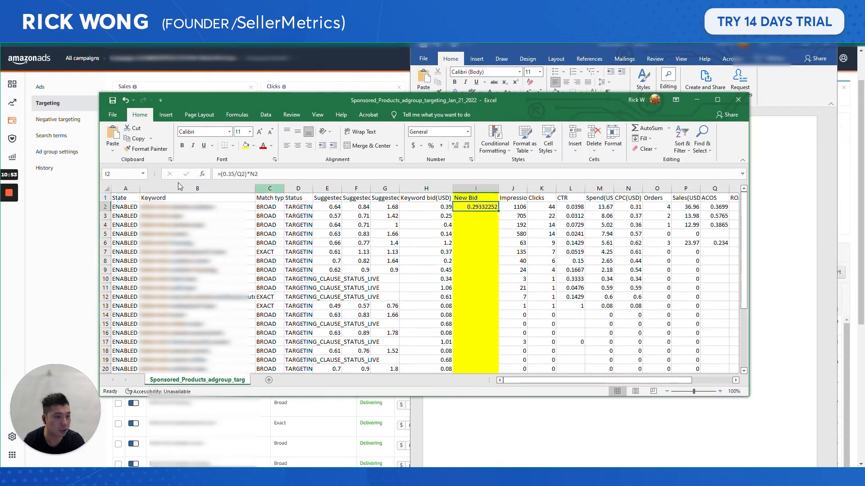
left_click(220, 174)
type("IF")
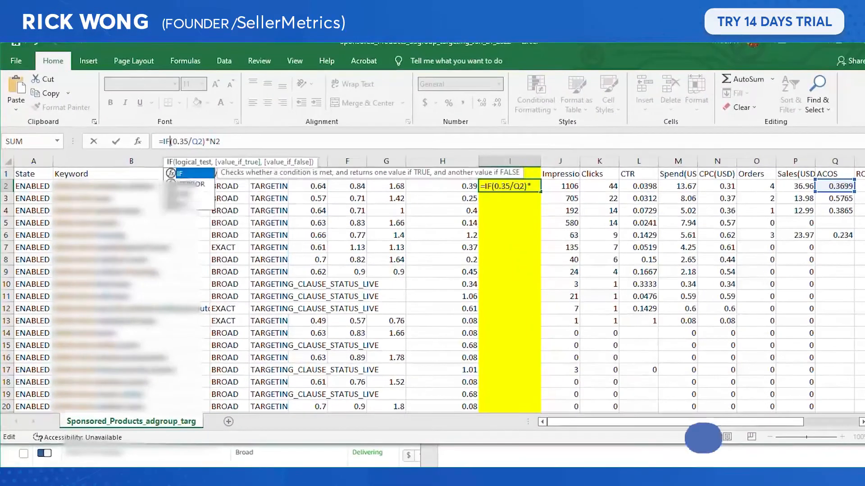
type("(")
left_click(599, 174)
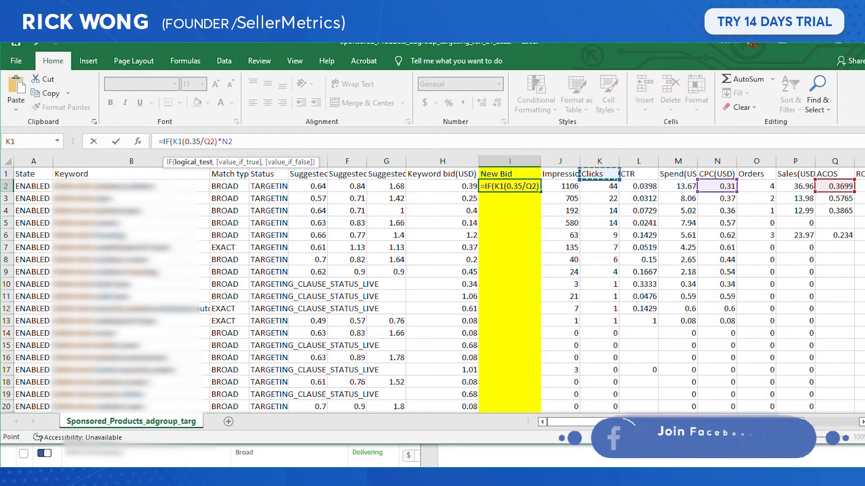
type(">=")
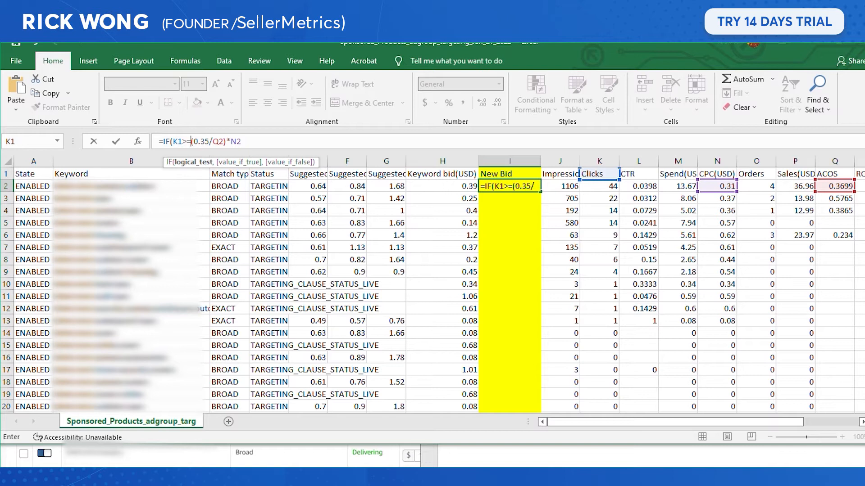
type("8")
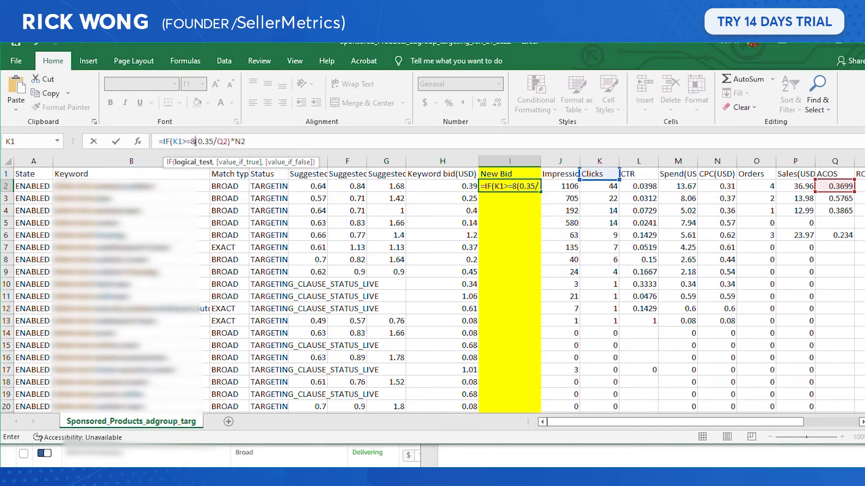
type(",")
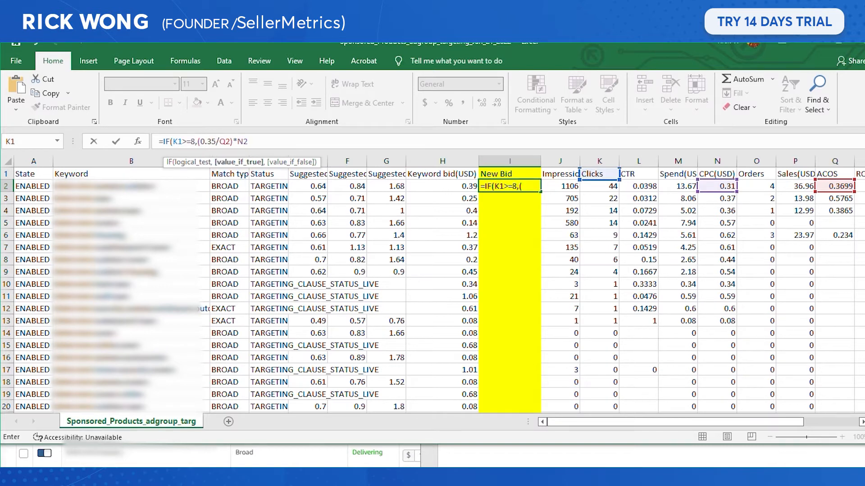
Step: Complete the IF formula in I2 with "No Bid Change" as the value if false
left_click_drag(248, 141, 200, 141)
left_click(248, 142)
type(",")
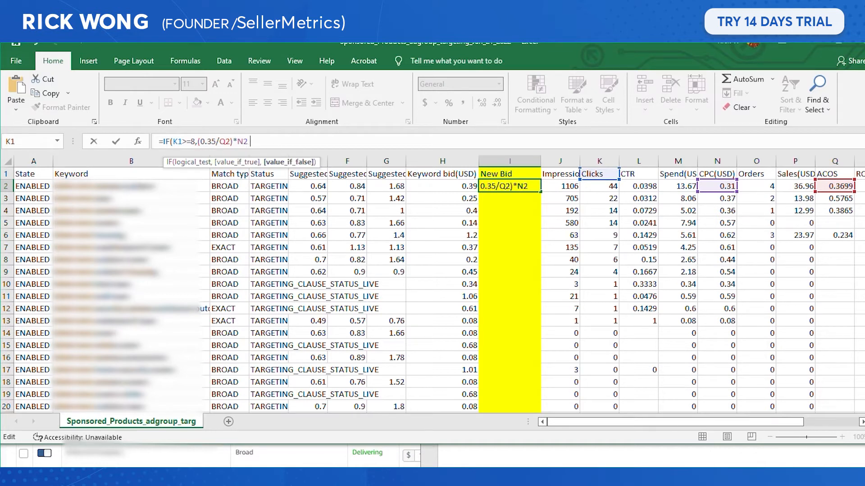
type("\"No Bid Change\")")
key("Return")
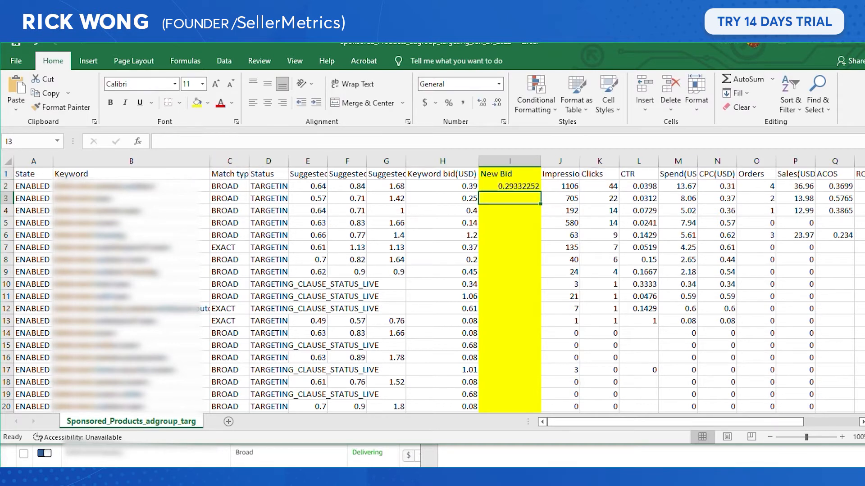
Step: Copy the New Bid formula from I2 down through row 30
left_click(509, 186)
scroll(432, 288, "down", 2)
scroll(432, 288, "up", 2)
left_click_drag(540, 192, 518, 322)
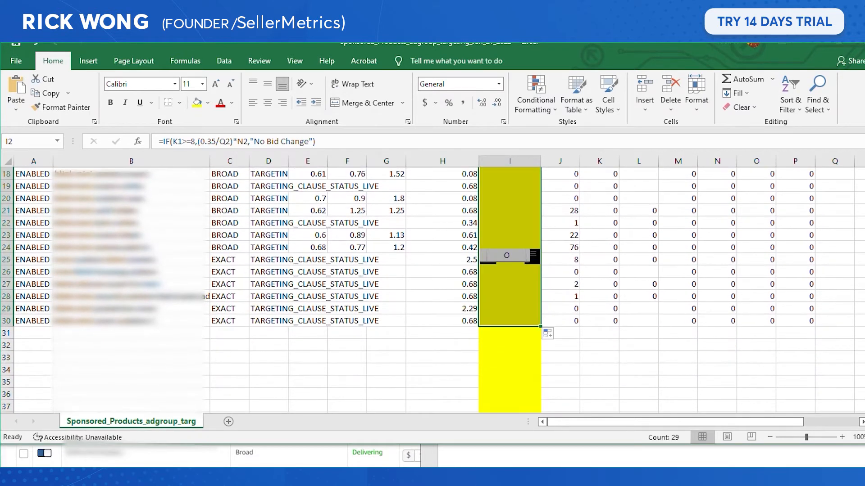
scroll(518, 322, "up", 6)
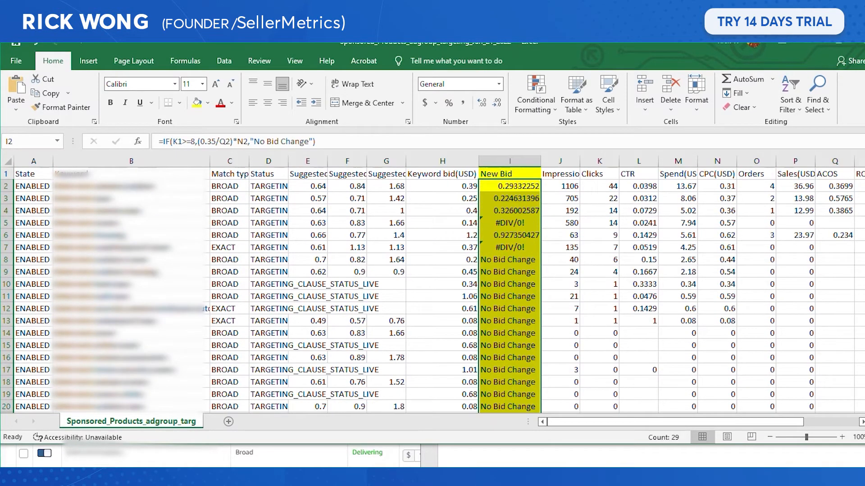
Step: Inspect the cell references used by the New Bid formula in I5 and in I2
left_click(639, 259)
left_click(599, 235)
left_click(509, 223)
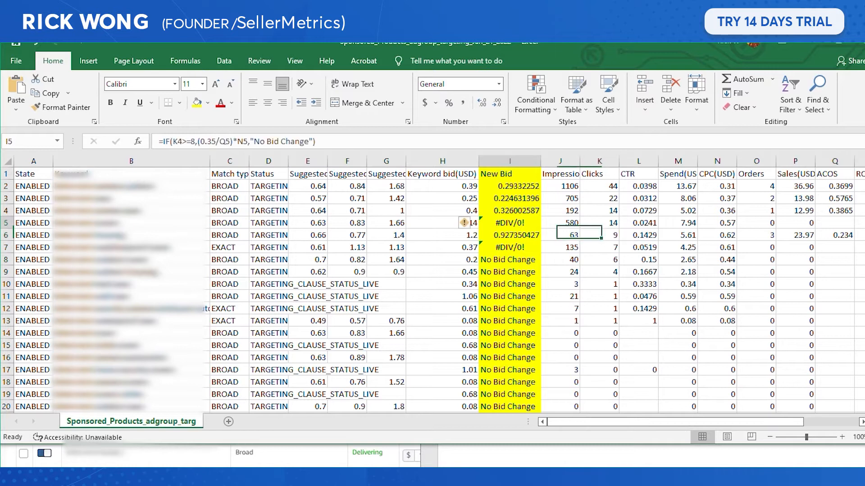
key("F2")
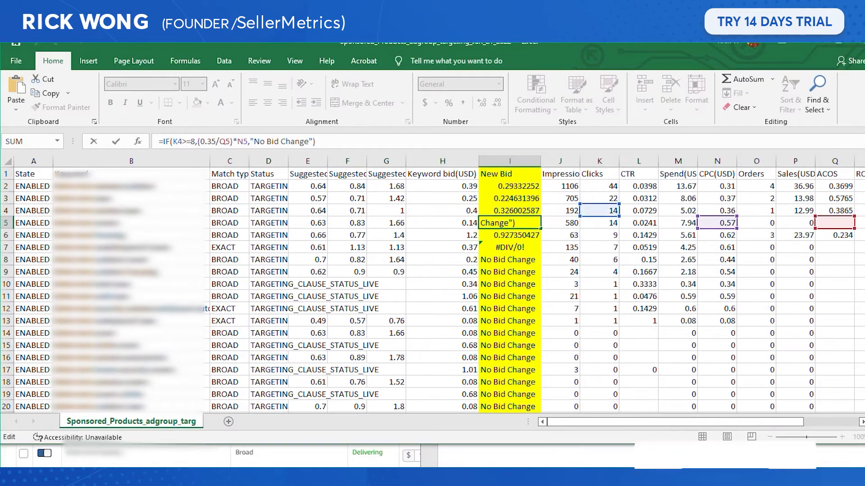
key("Escape")
left_click(509, 186)
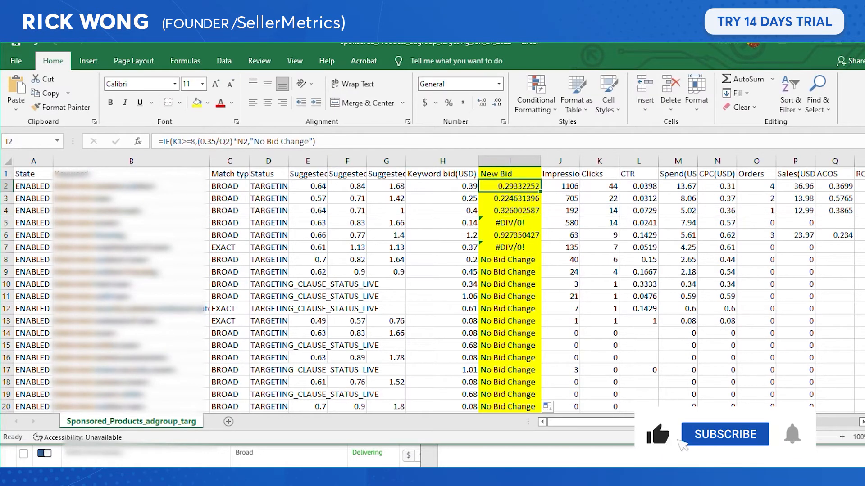
Step: Correct the logical test in the I2 formula to K2>=8 and copy the formula down the New Bid column
left_click(315, 141)
left_click(599, 186)
key("Return")
left_click(509, 186)
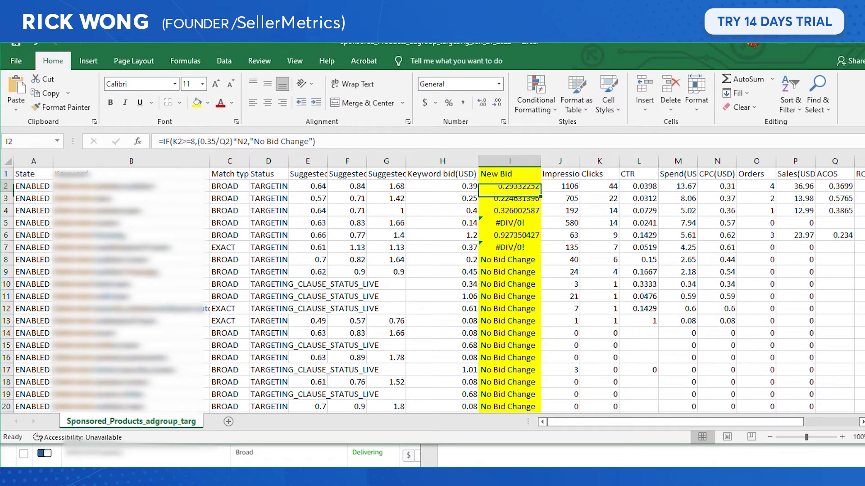
left_click_drag(540, 192, 540, 406)
Step: Inspect the New Bid formula in I5 and the row 5 data behind its error
left_click(509, 223)
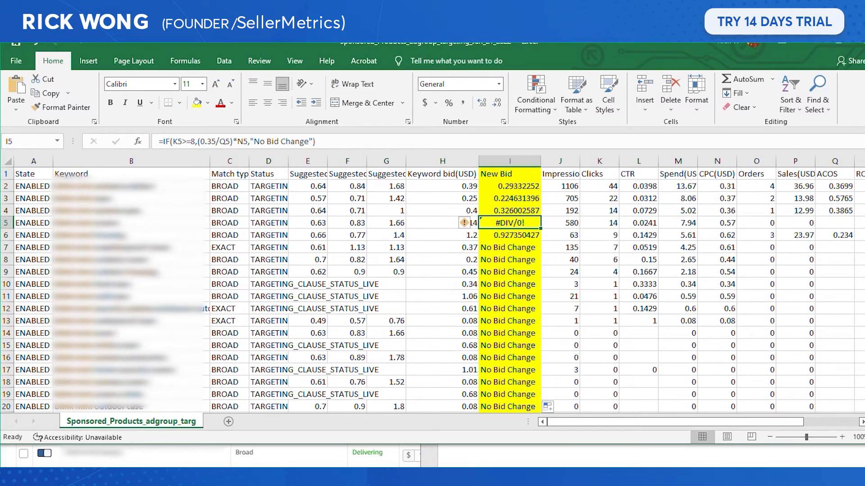
left_click(7, 223)
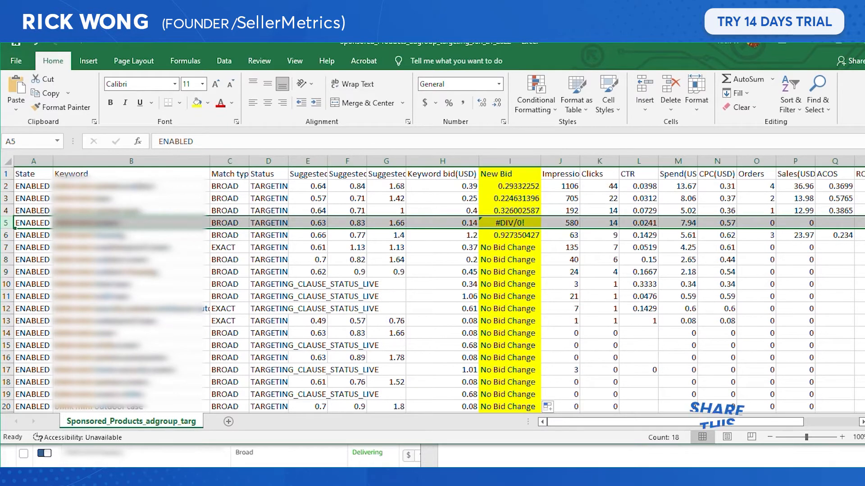
left_click(510, 186)
Step: Arrange the spreadsheet window beside the Amazon Ads targeting page and resize the keyword table's columns
left_click_drag(543, 45, 798, 18)
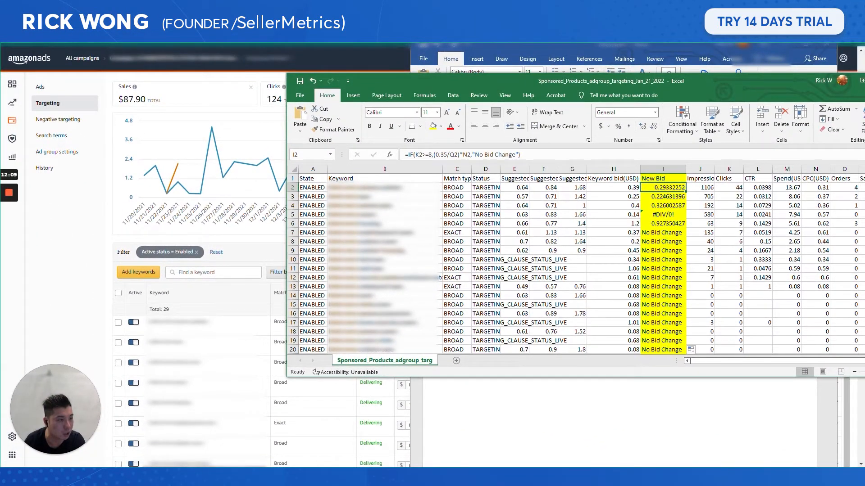
left_click_drag(485, 87, 585, 77)
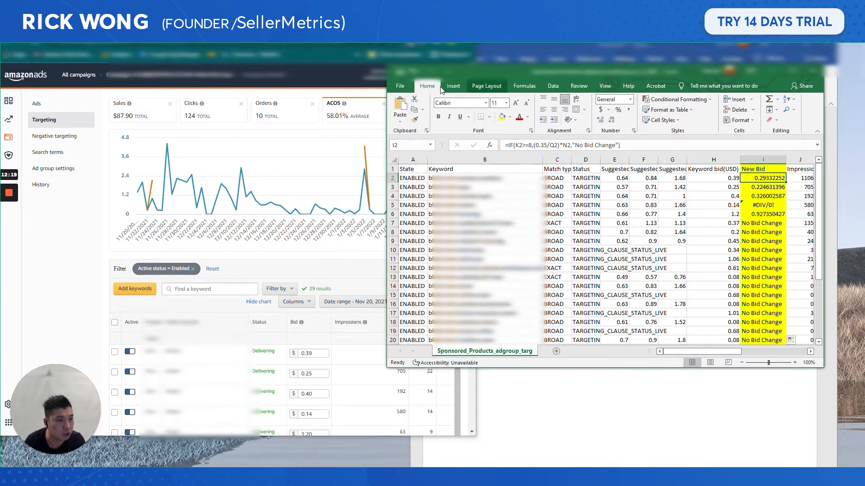
left_click_drag(384, 129, 473, 129)
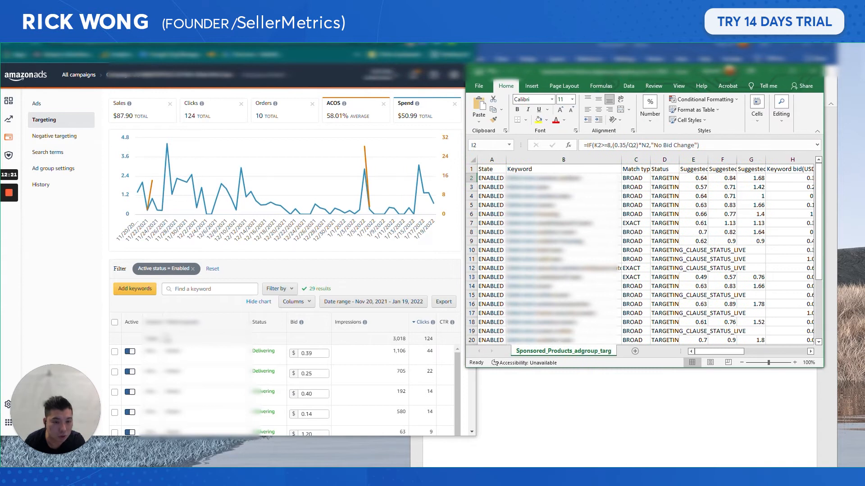
left_click(200, 332)
left_click_drag(215, 330, 214, 321)
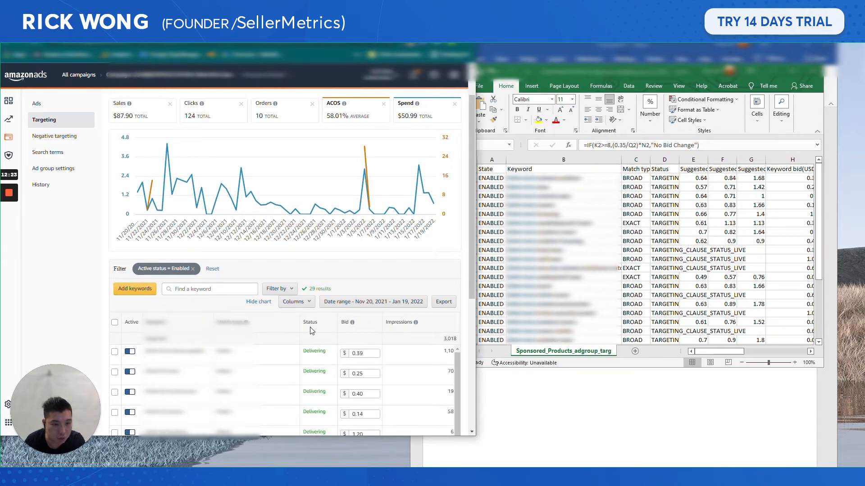
left_click_drag(299, 328, 287, 328)
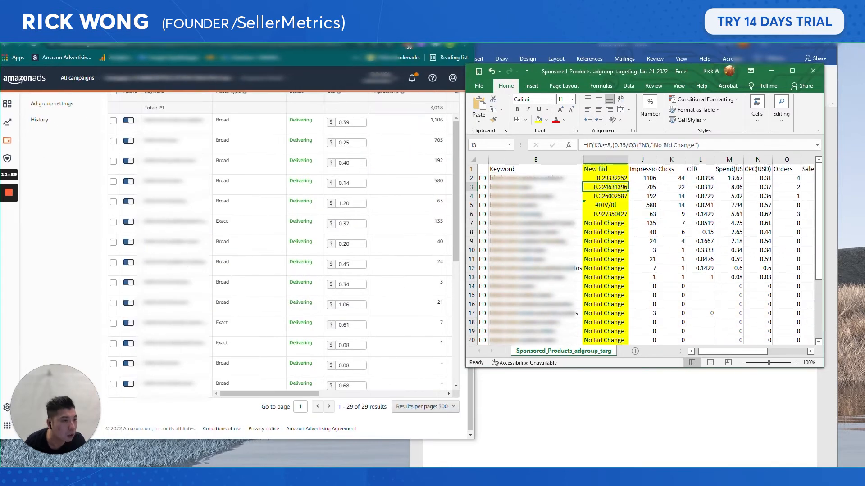
Step: Review the New Bid column and highlight the calculated bids in I2, I3, I4 and I6
scroll(645, 254, "down", 4)
scroll(644, 254, "up", 4)
left_click(605, 178)
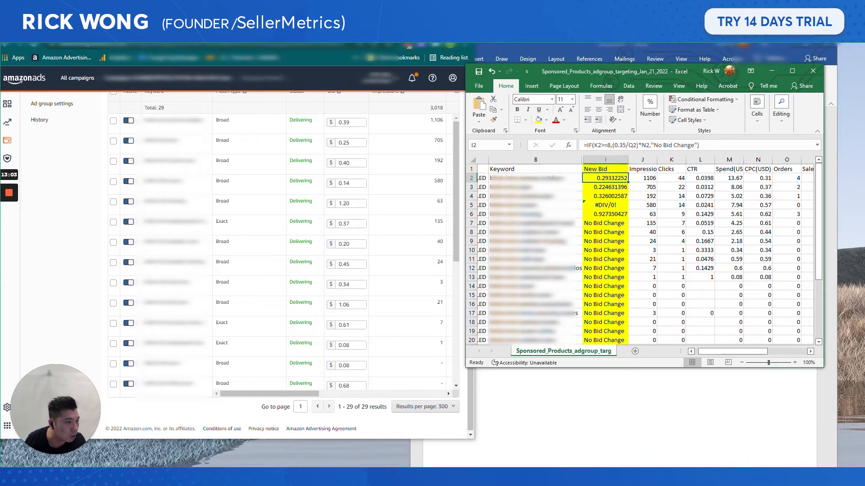
left_click(605, 186, "ctrl")
left_click(605, 196, "ctrl")
left_click(605, 214, "ctrl")
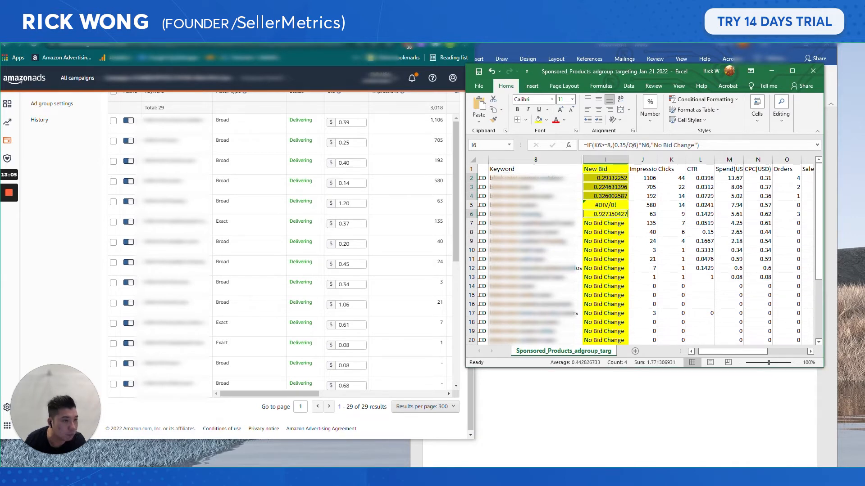
Step: Look up the new bid in I2 and save 0.29 as the first keyword's bid in Amazon Ads
left_click(605, 178)
scroll(393, 248, "up", 1)
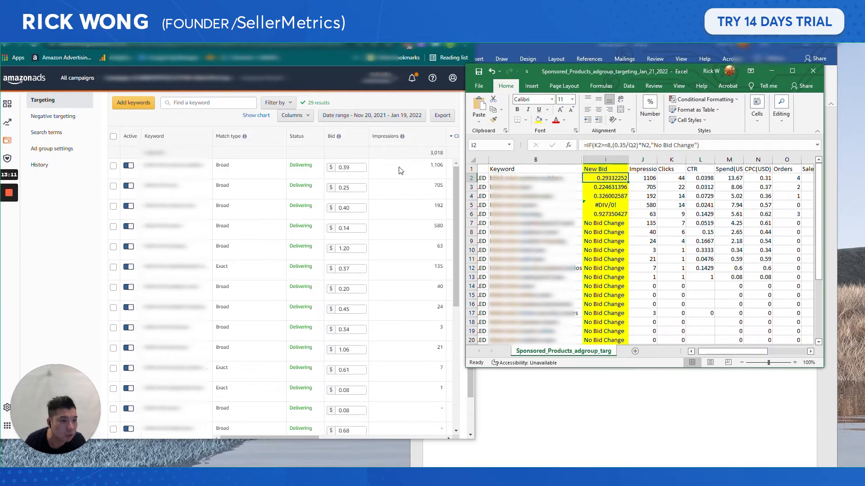
key("ctrl+c")
left_click(386, 170)
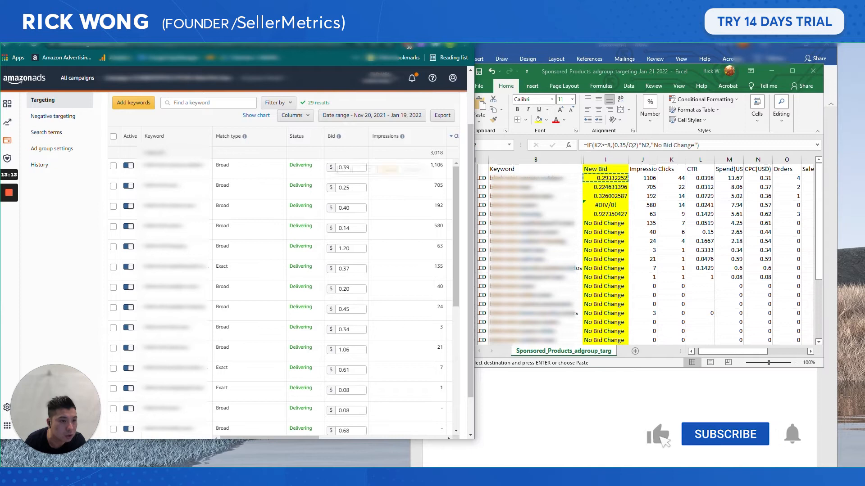
left_click(349, 169)
key("BackSpace")
type("2")
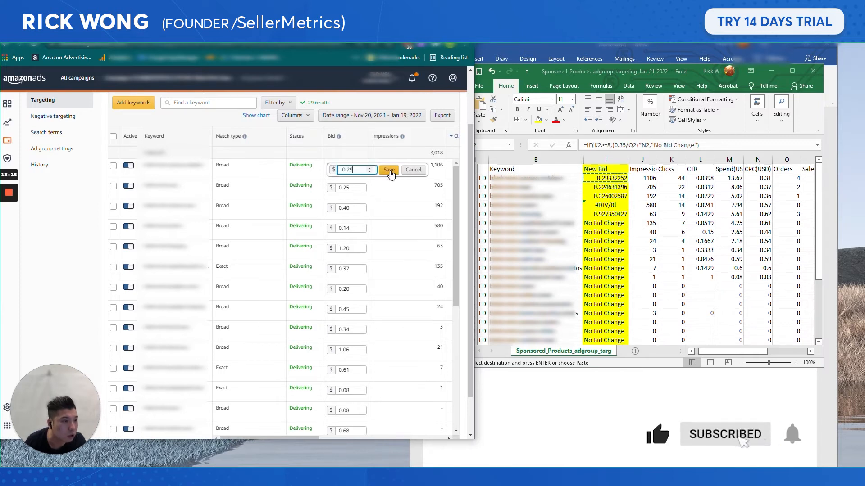
left_click(388, 170)
Step: Copy the new bid from I3 and save it as the second keyword's bid in Amazon Ads, 0.22
key("alt+Tab")
key("Down")
key("ctrl+c")
left_click(410, 190)
left_click(352, 189)
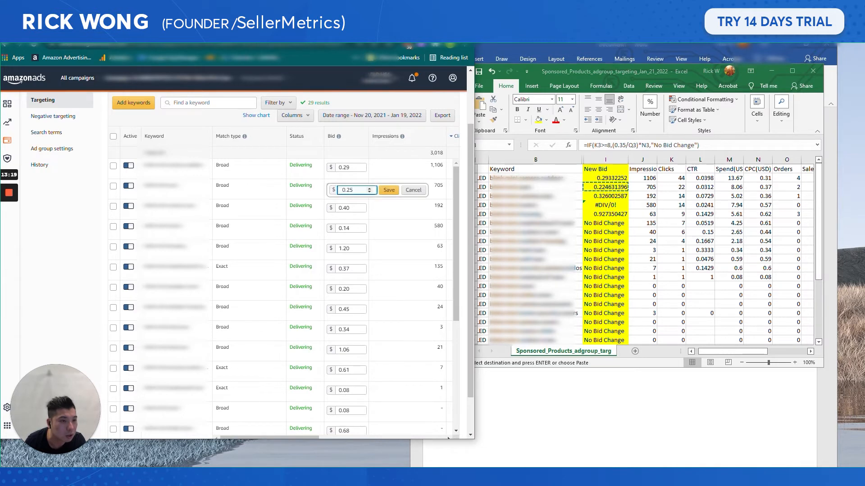
key("ctrl+v")
left_click(388, 189)
Step: Copy the new bid from I4 and save it as the third keyword's bid in Amazon Ads, 0.33
key("alt+Tab")
key("Down")
key("ctrl+c")
key("alt+Tab")
left_click(351, 208)
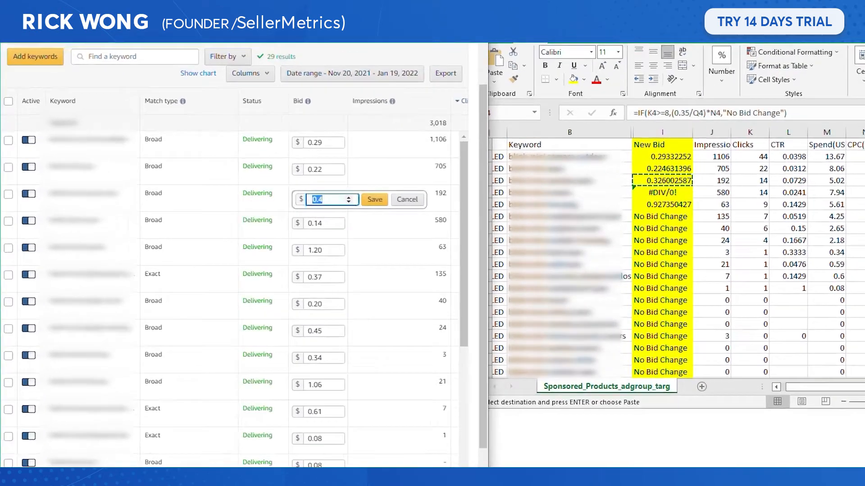
key("ctrl+v")
left_click(375, 199)
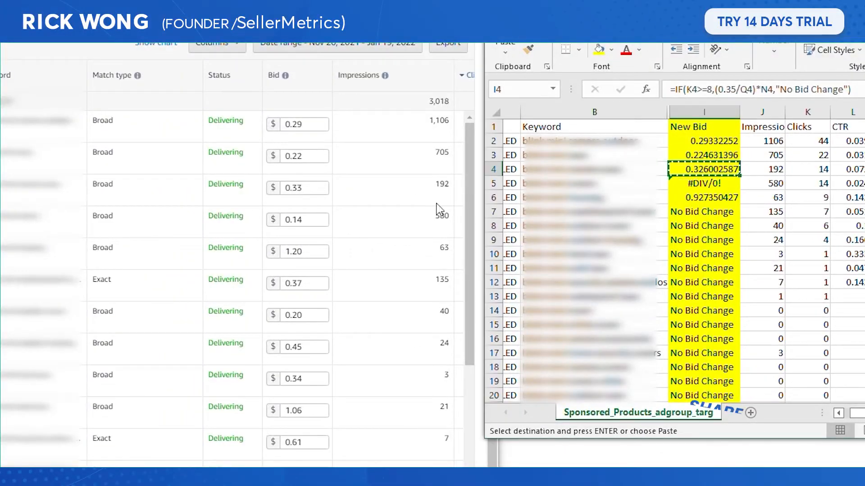
Step: Copy the new bid from I6 and save it as the fifth keyword's bid in Amazon Ads, 0.93
key("alt+Tab")
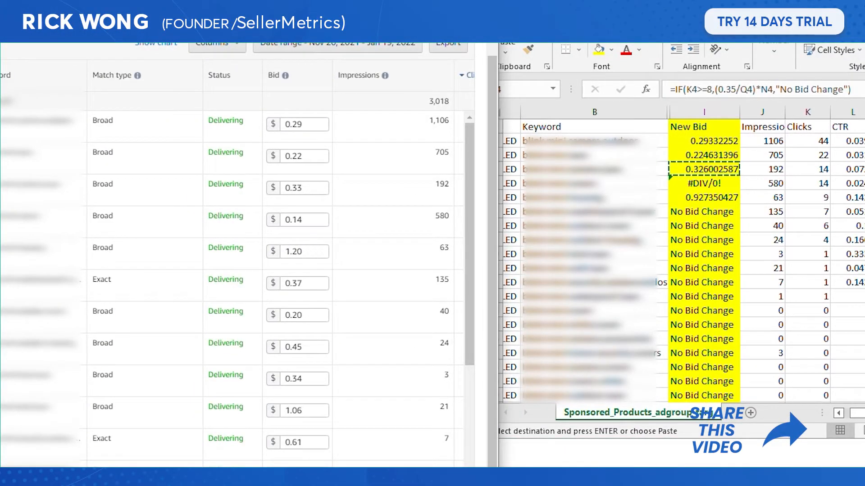
left_click(311, 251)
key("alt+Tab")
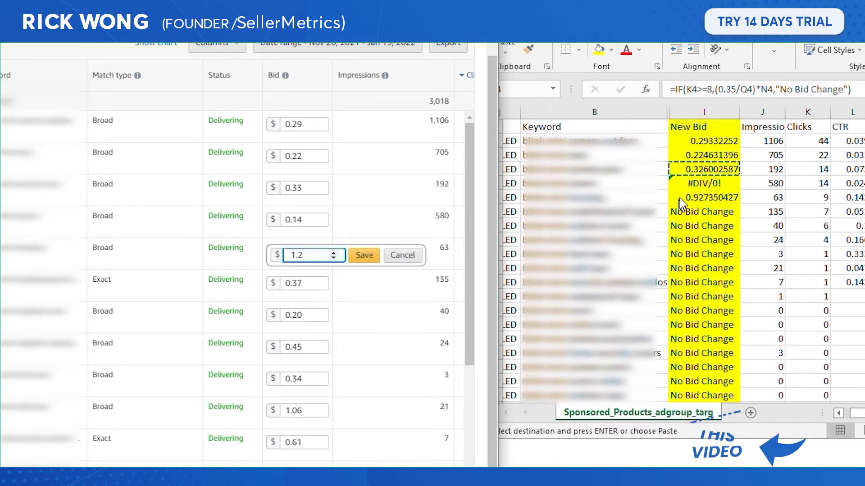
left_click(704, 197)
key("ctrl+c")
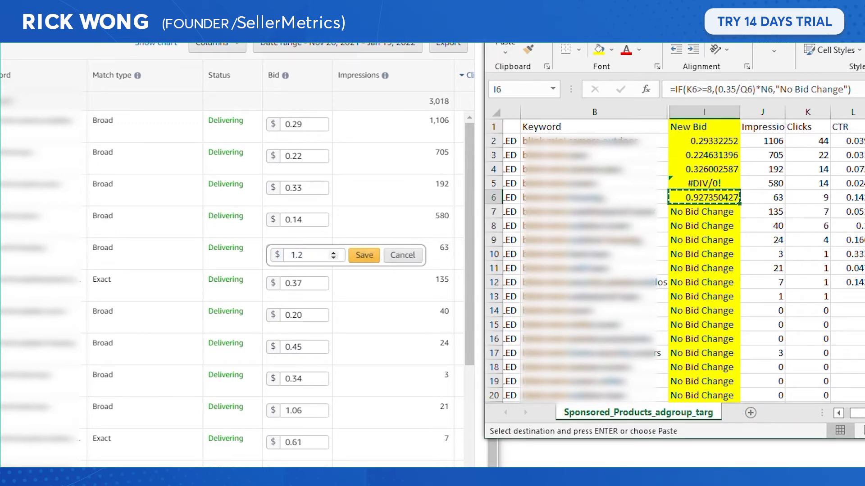
left_click(315, 255)
key("ctrl+a")
key("ctrl+v")
left_click(356, 258)
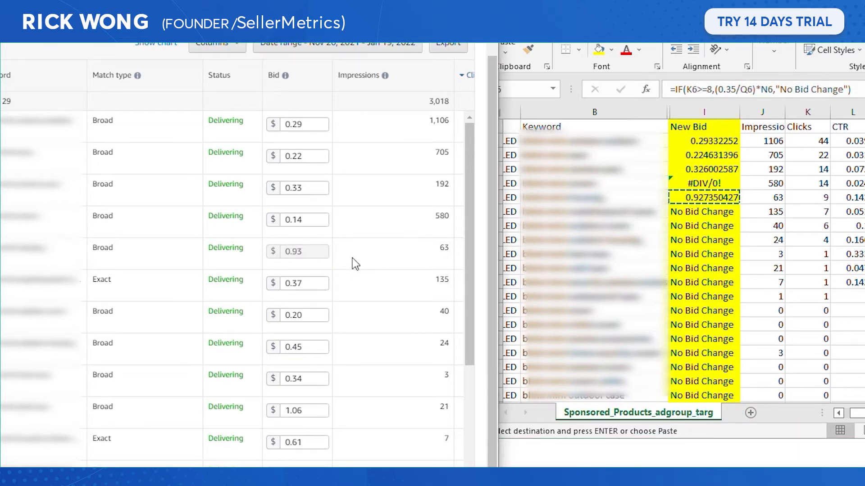
Step: Highlight row 5 in the spreadsheet and examine the performance data of its keyword
left_click(593, 178)
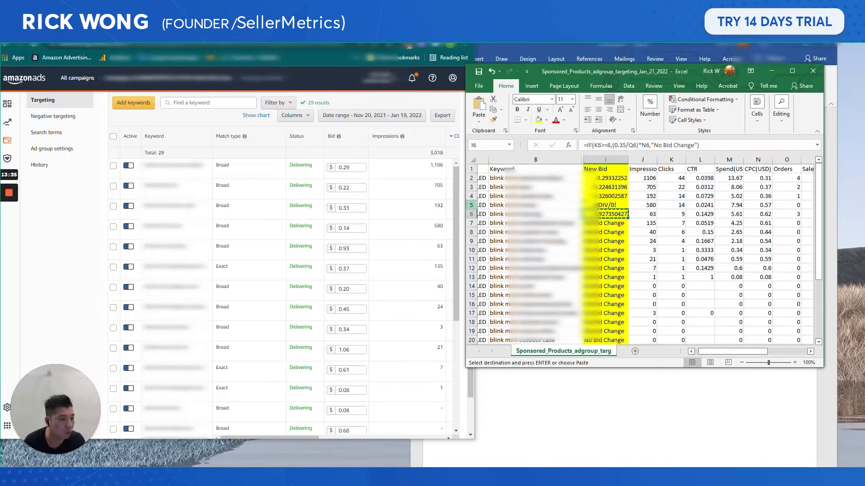
left_click(472, 205)
left_click(538, 119)
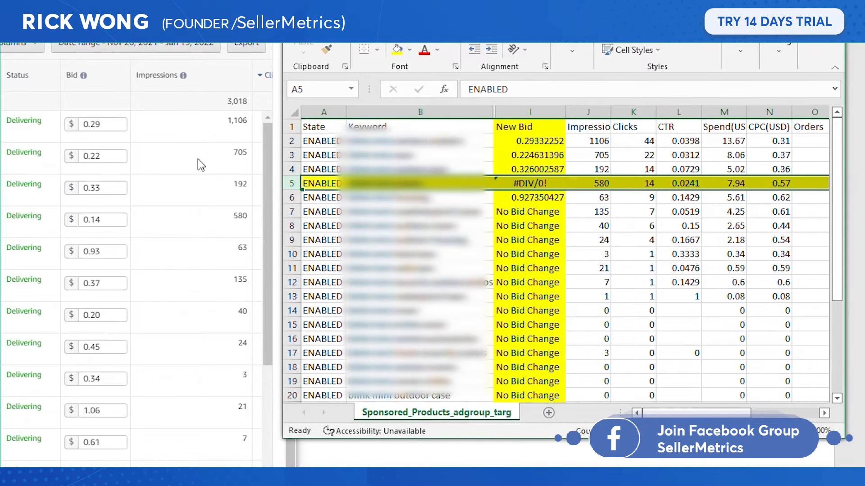
mouse_move(710, 412)
left_mouse_down()
mouse_move(779, 410)
mouse_move(704, 413)
left_mouse_up()
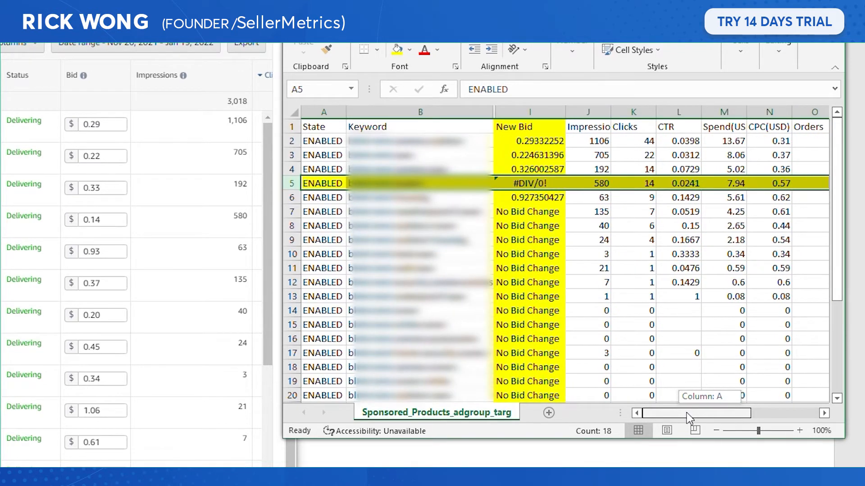
left_click_drag(689, 418, 688, 417)
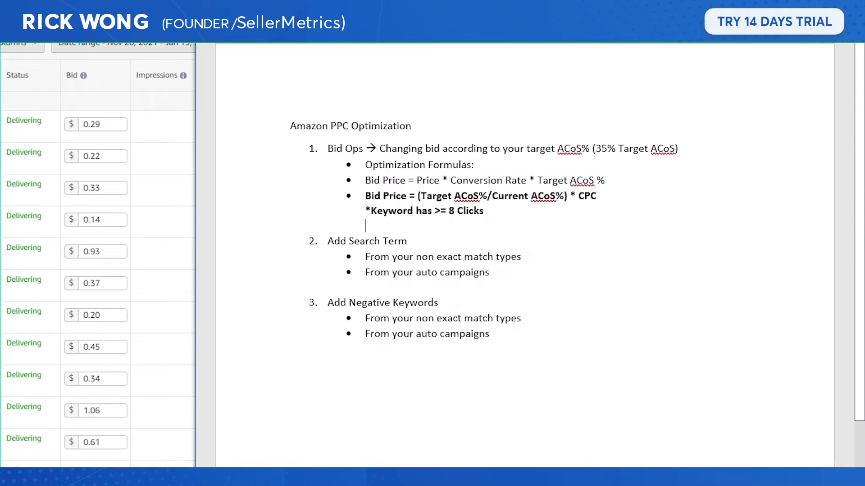
Step: Review the Add Negative Keywords section and the >= 8 Clicks rule in the Word notes, and recheck spreadsheet row 5
left_click_drag(495, 334, 328, 303)
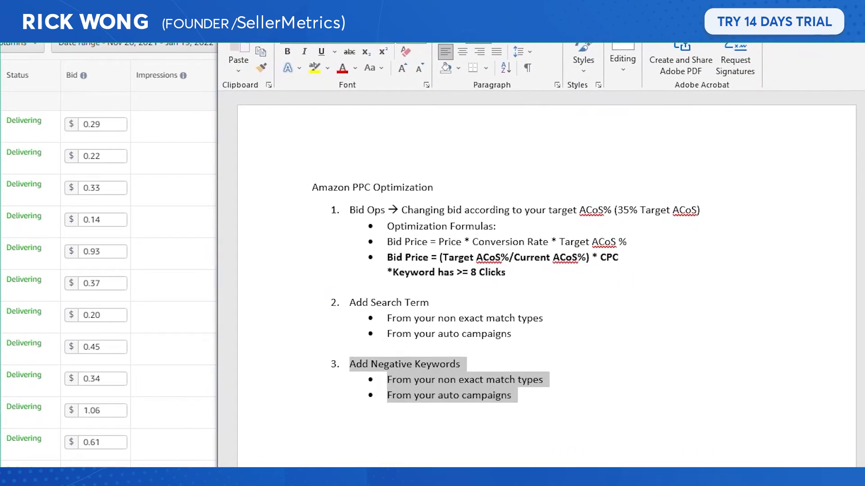
left_click_drag(455, 272, 506, 272)
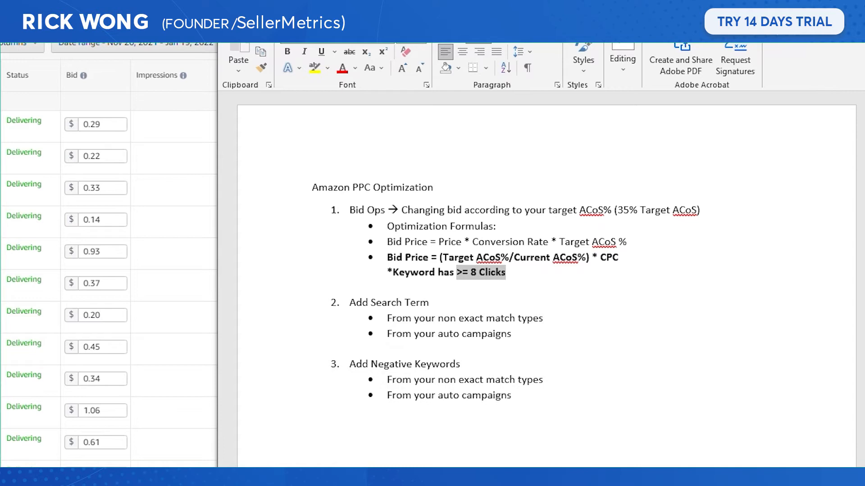
left_click(506, 272)
key("alt+Tab")
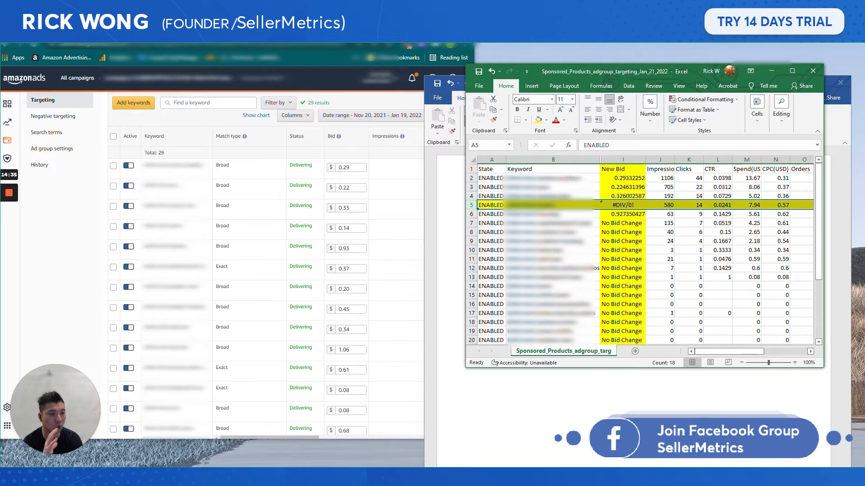
left_click_drag(721, 351, 722, 353)
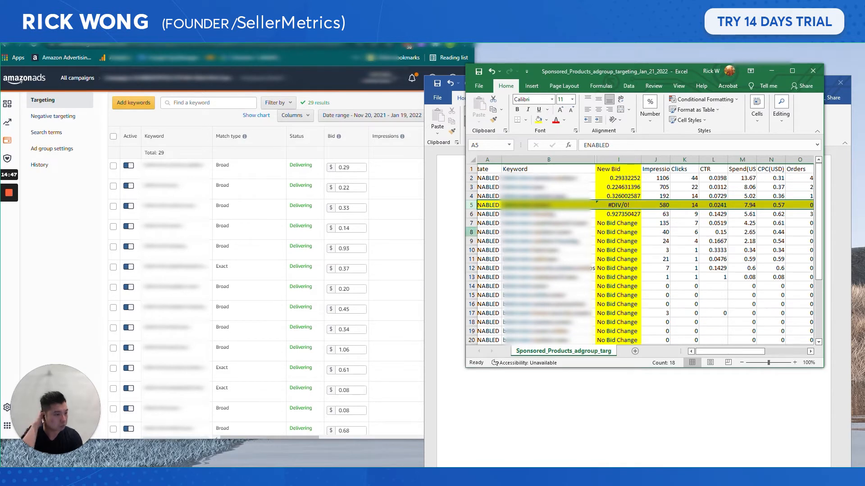
Step: Review the Bid Ops section and the Add Search Term section in the Word notes
left_click(704, 420)
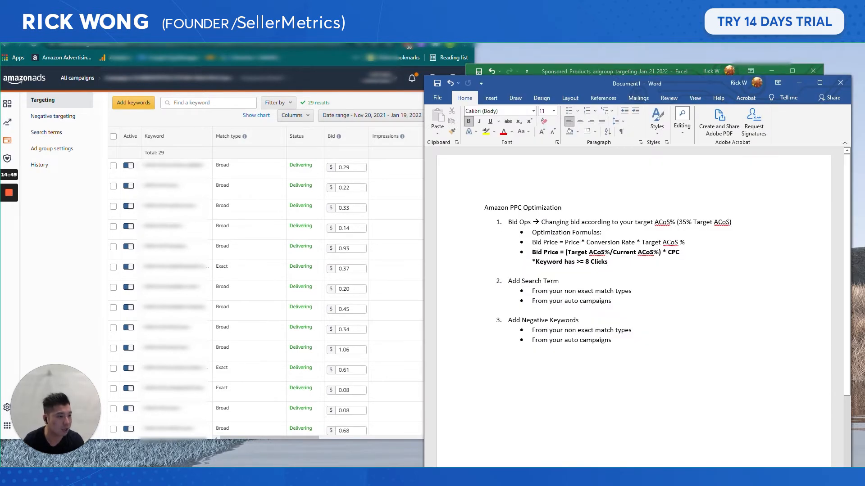
left_click_drag(608, 262, 519, 222)
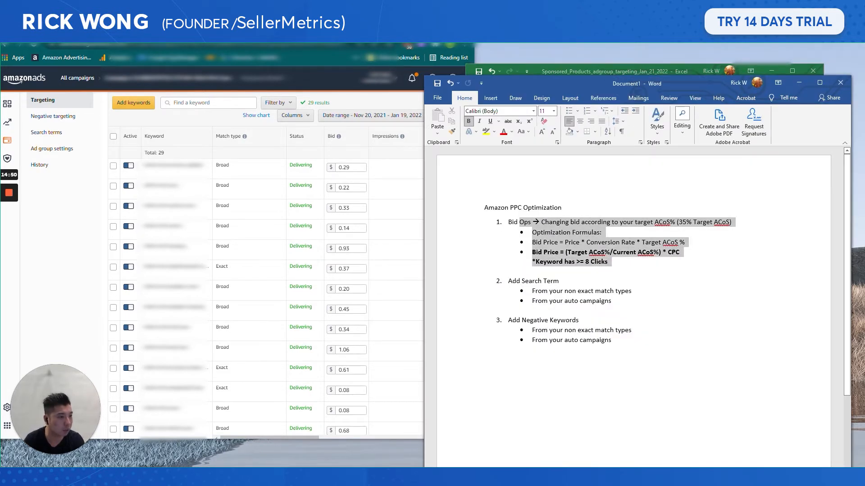
left_click(543, 232)
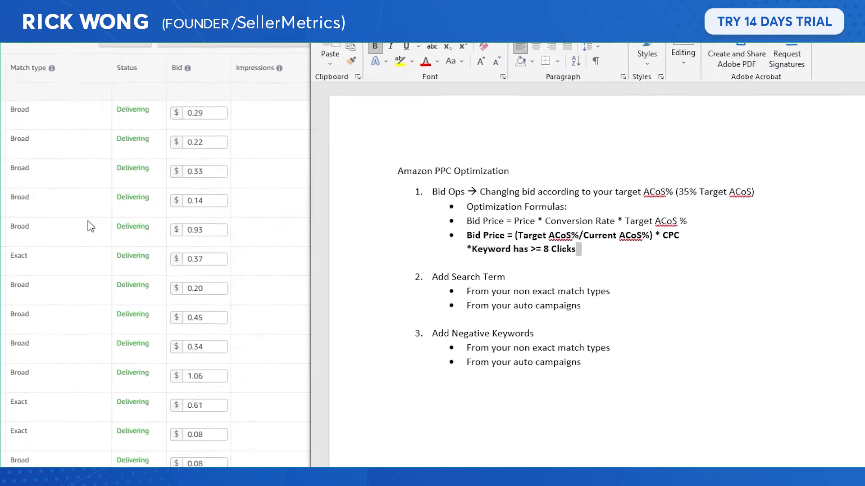
left_click_drag(364, 274, 560, 310)
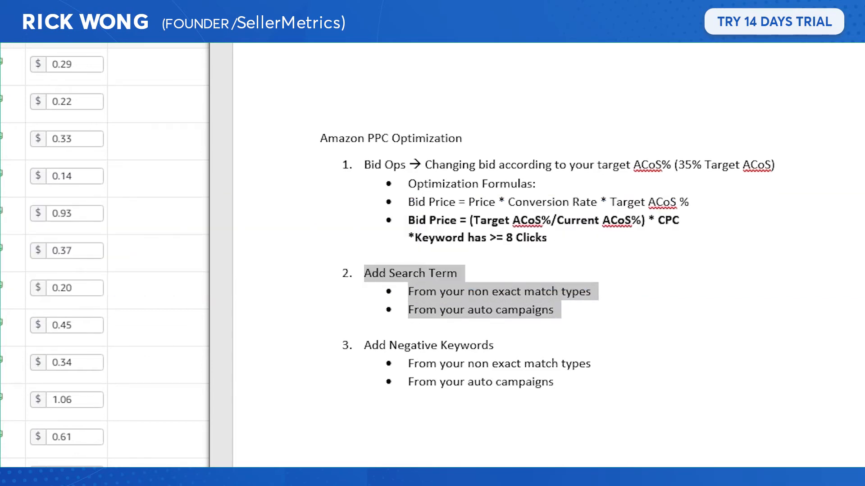
Step: Switch to the Amazon Ads browser tab that lists the sponsored ads reports
left_click(70, 224)
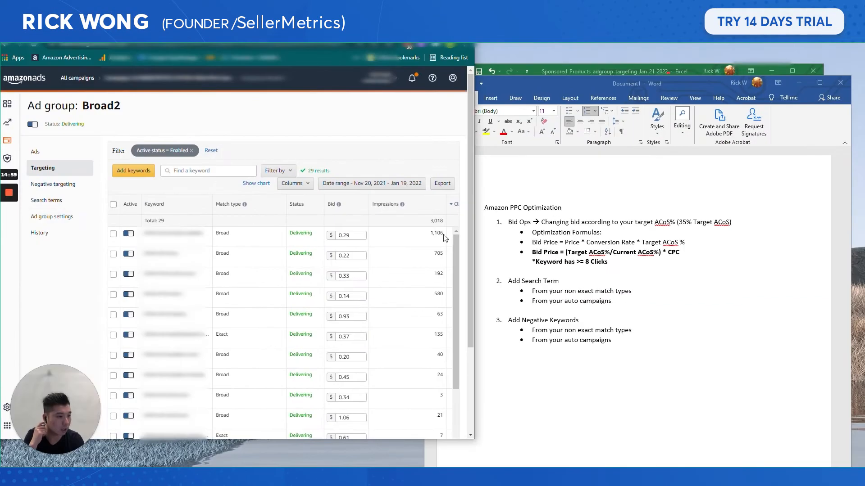
key("alt+Tab")
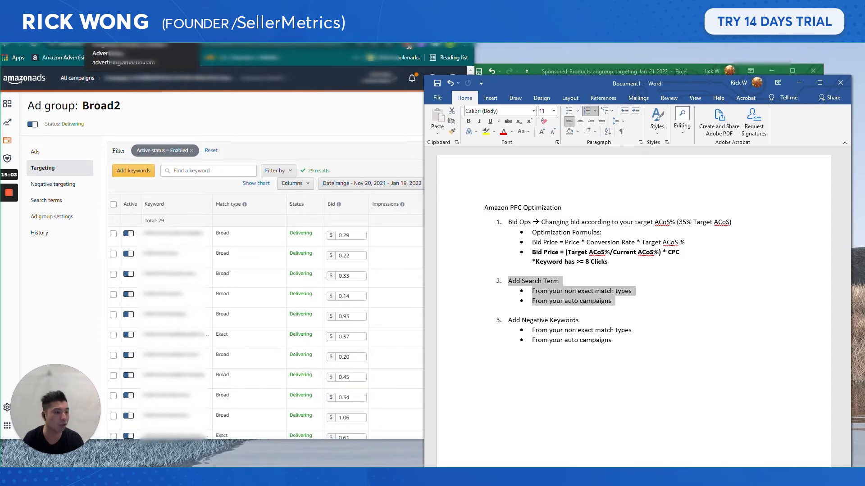
left_click(118, 37)
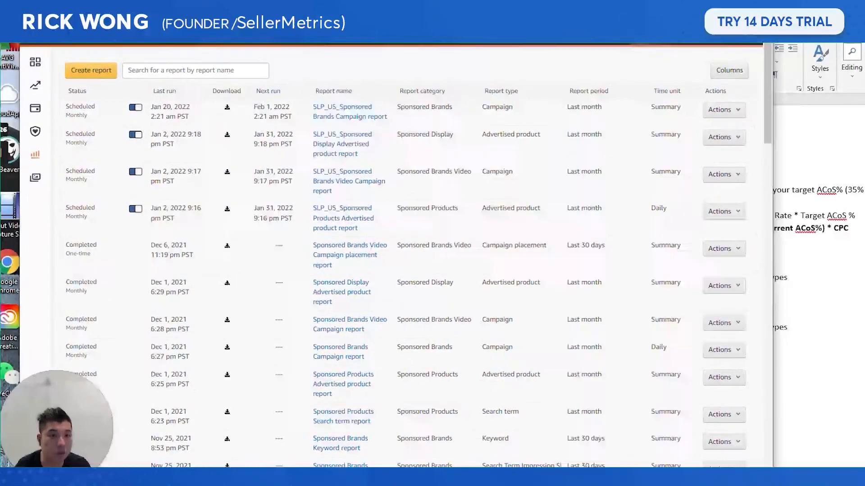
Step: Start a new sponsored ads report with the category Sponsored Products and the type Search term
left_click(121, 69)
left_click(315, 145)
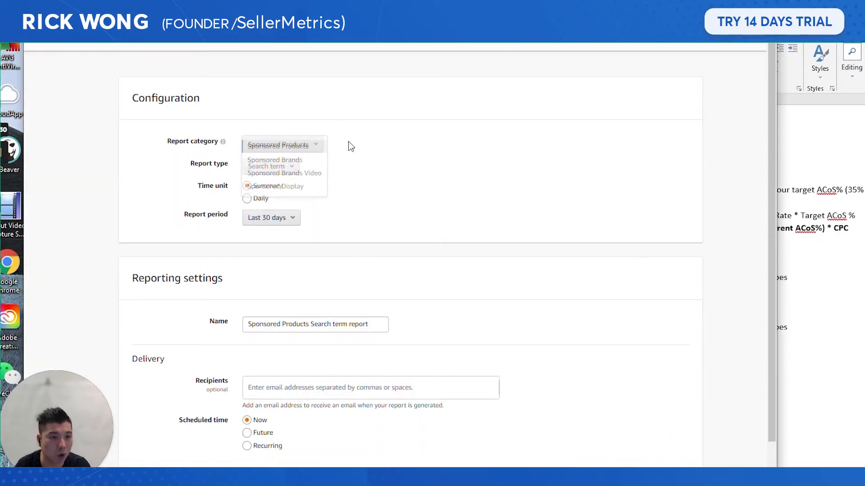
left_click(300, 147)
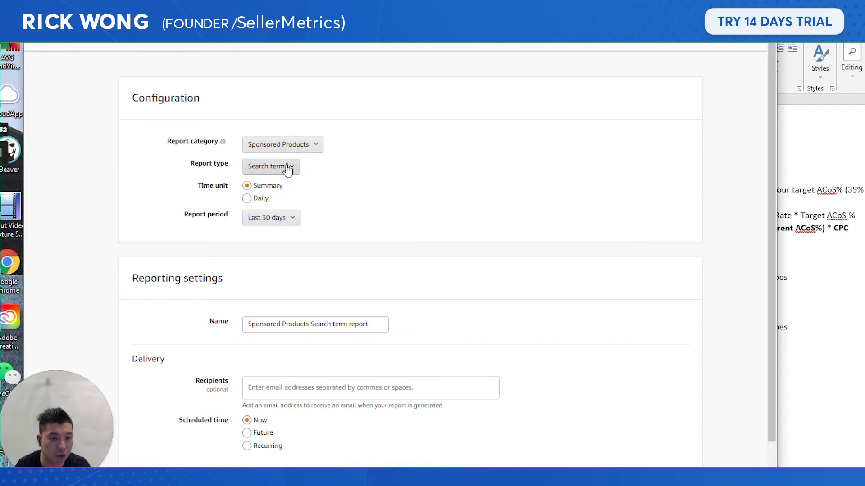
Step: Set the report period to Nov 20, 2021 - Jan 19, 2022, run the report and save it as Sponsored Products Search term report (2)
left_click(285, 220)
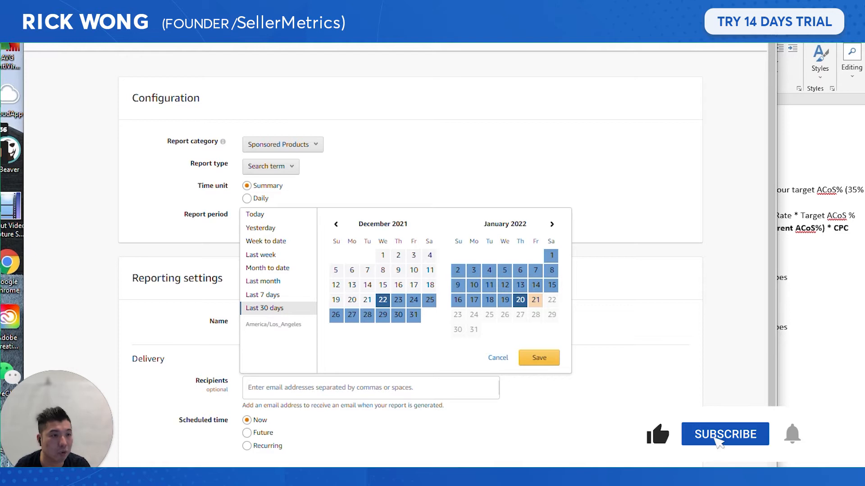
left_click(336, 224)
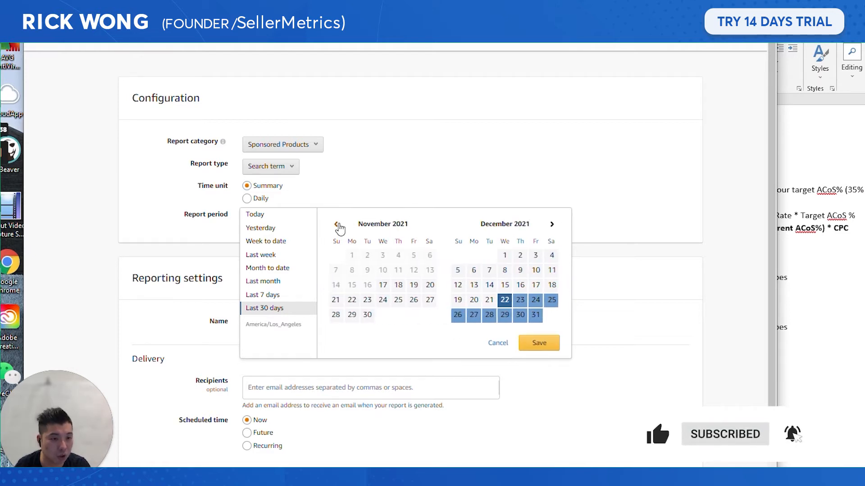
left_click(424, 290)
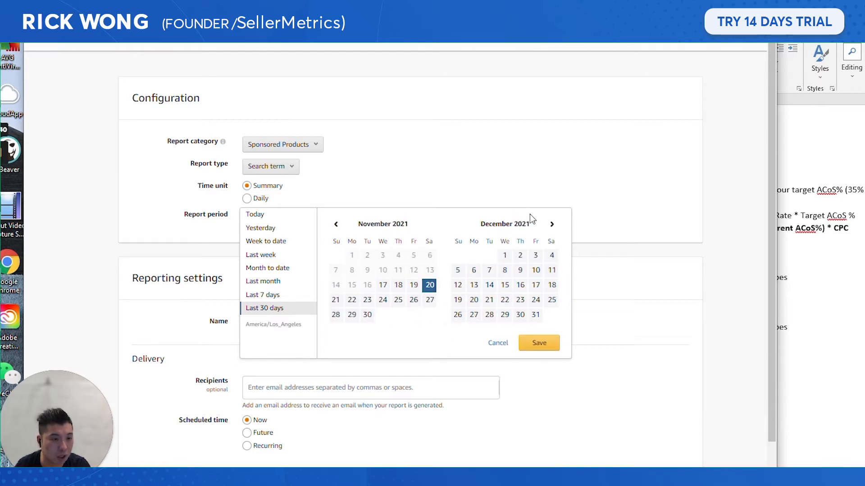
left_click(552, 224)
left_click(501, 305)
left_click(527, 358)
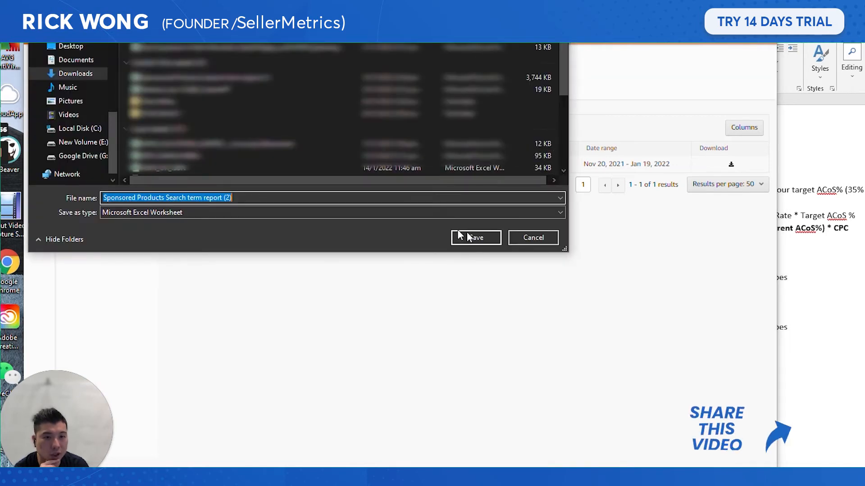
left_click(467, 236)
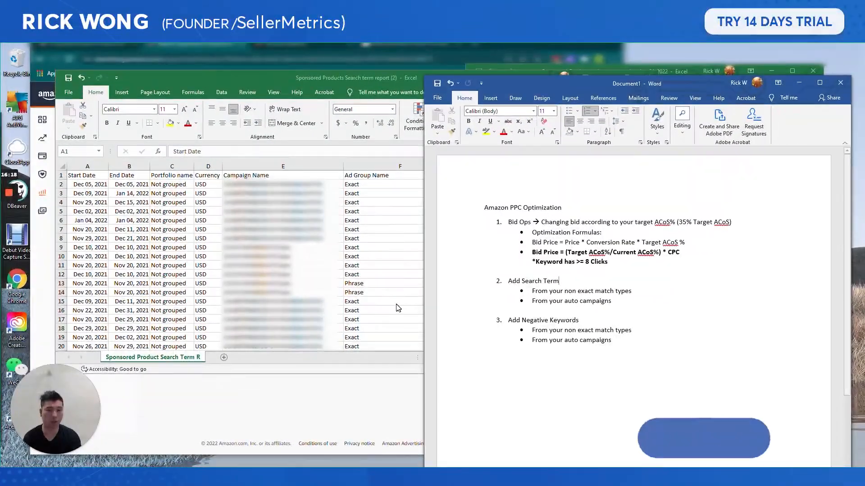
Step: Check the Add Search Term notes in Word, then switch to the search term report in Excel and add filters to its header row
left_click(588, 291)
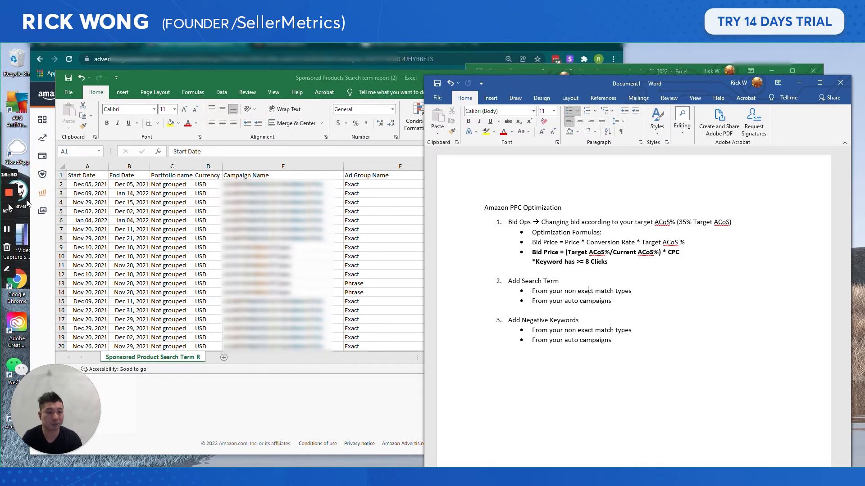
key("alt+Tab")
key("ctrl+shift+Right")
key("ctrl+shift+l")
left_click_drag(591, 359, 433, 359)
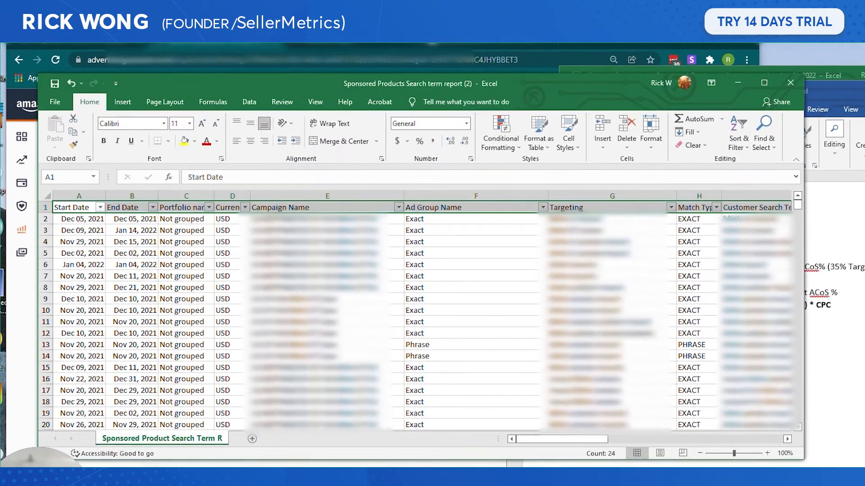
Step: Filter the Campaign Name column to the campaigns containing "Mini"
left_click(339, 176)
left_click(329, 320)
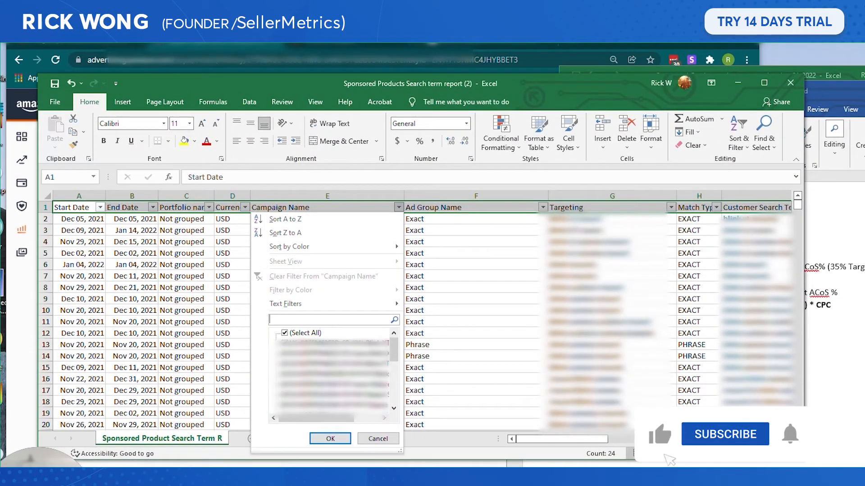
type("Mini")
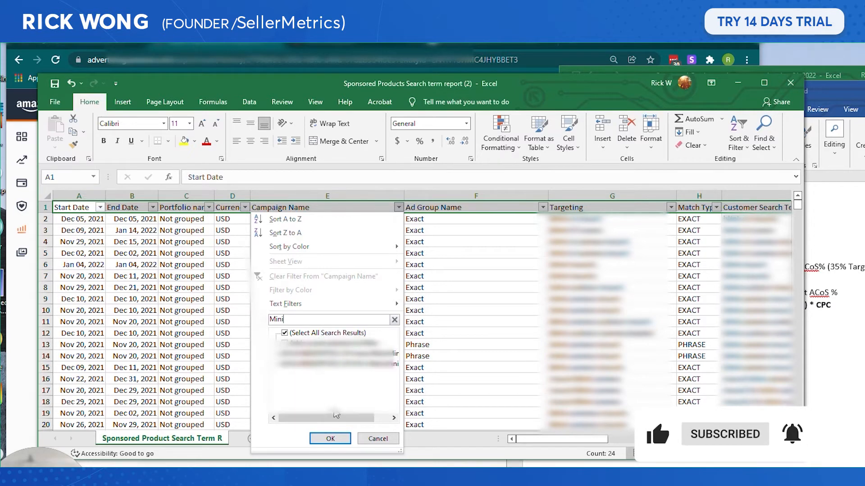
left_click(343, 441)
left_click(618, 230)
left_click(476, 253)
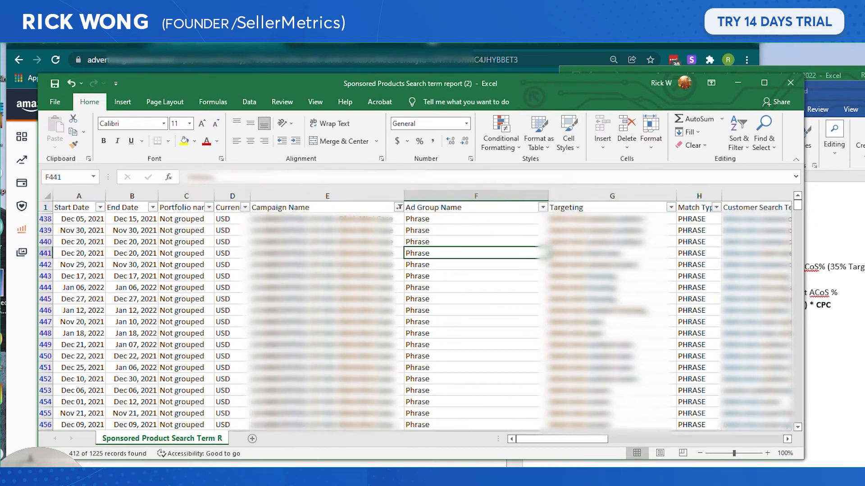
Step: Filter the Match Type column to exclude EXACT
key("Right")
key("Right")
key("Right")
left_click(555, 209)
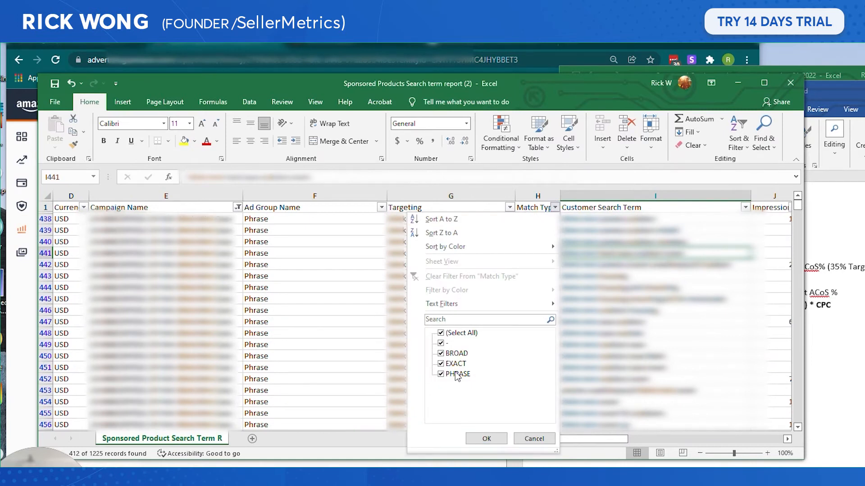
left_click(441, 364)
left_click(479, 441)
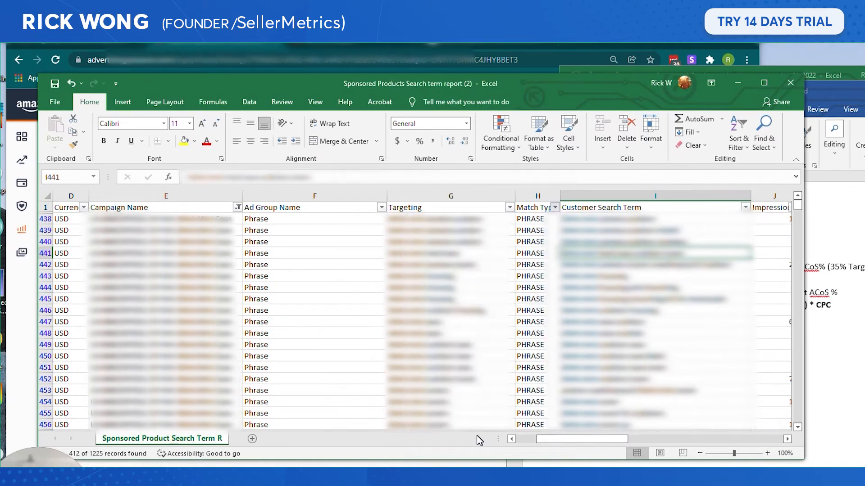
Step: Look through the report's performance columns up to 7 Day Advertised SKU Sales to locate the orders data
left_click(475, 300)
key("Right")
key("Right")
key("Right")
key("Right")
key("Right")
key("Right")
key("Right")
key("Right")
key("Right")
key("Right")
key("Right")
key("Right")
key("Right")
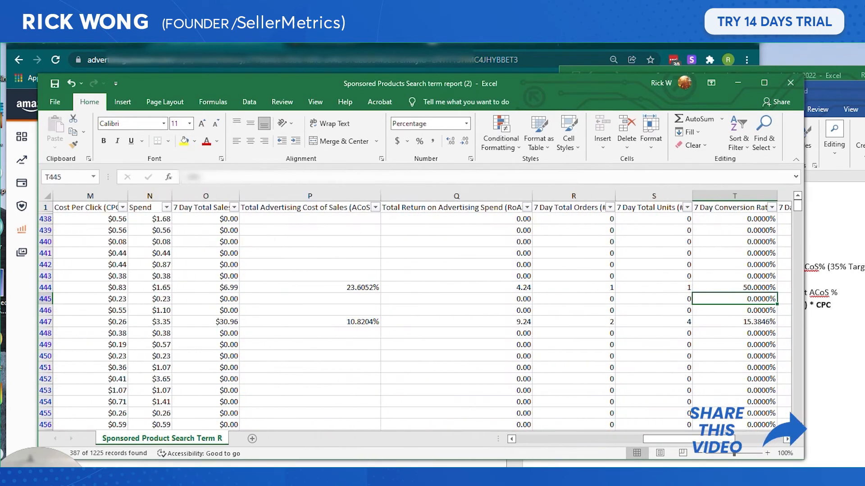
key("Right")
key("Right")
key("Right")
key("Right")
key("Right")
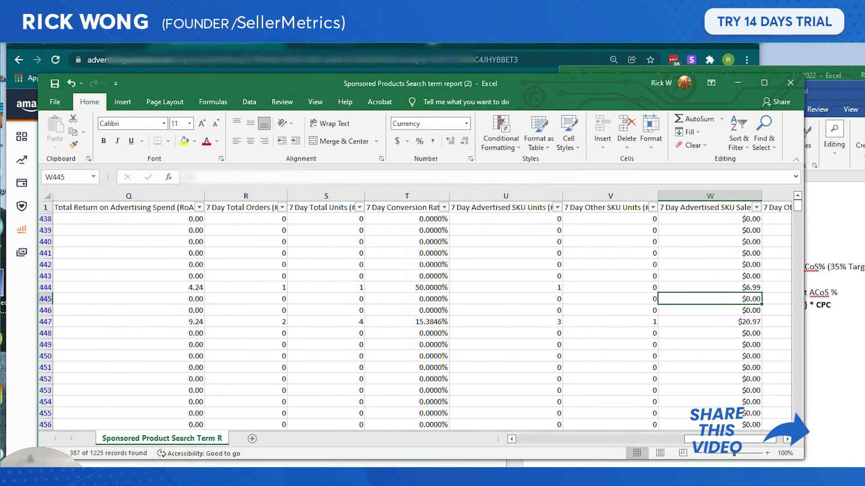
key("Left")
key("Left")
key("Left")
key("Left")
key("Left")
key("Left")
key("Left")
key("Left")
key("Left")
key("Left")
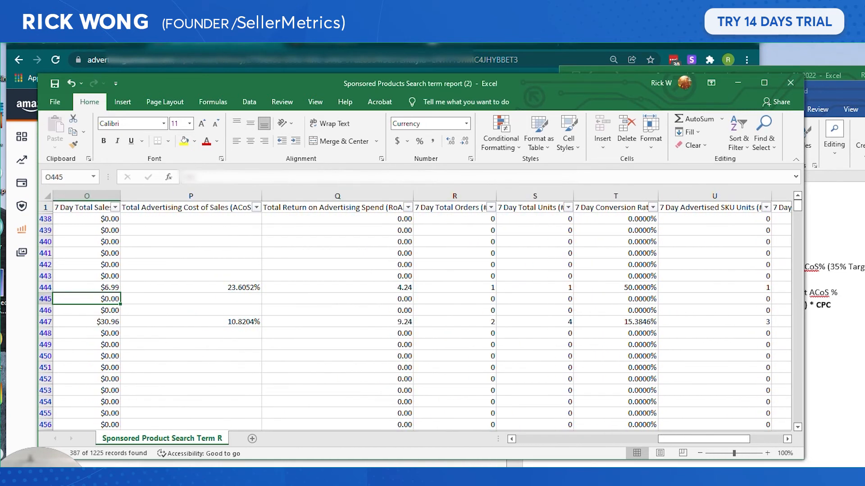
Step: Widen the 7 Day Total Orders and 7 Day Total Units columns and select the 7 Day Total Orders header
left_click_drag(496, 196, 534, 196)
left_click_drag(612, 196, 619, 196)
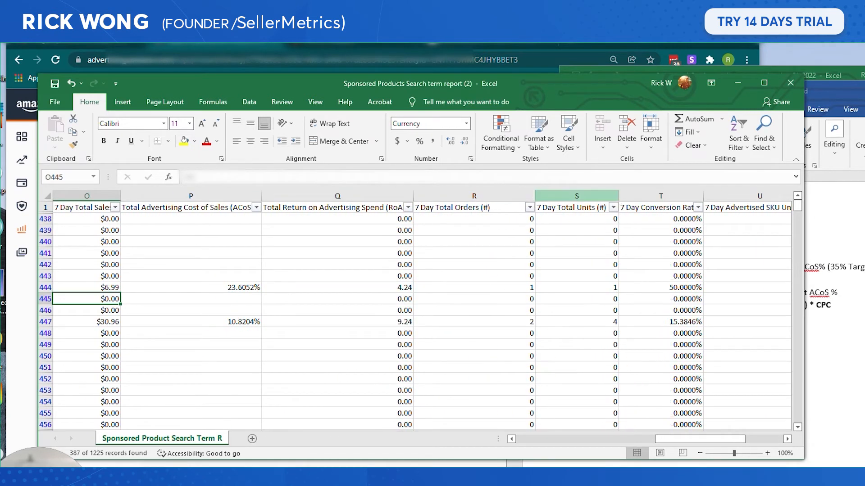
left_click(474, 218)
left_click(474, 208)
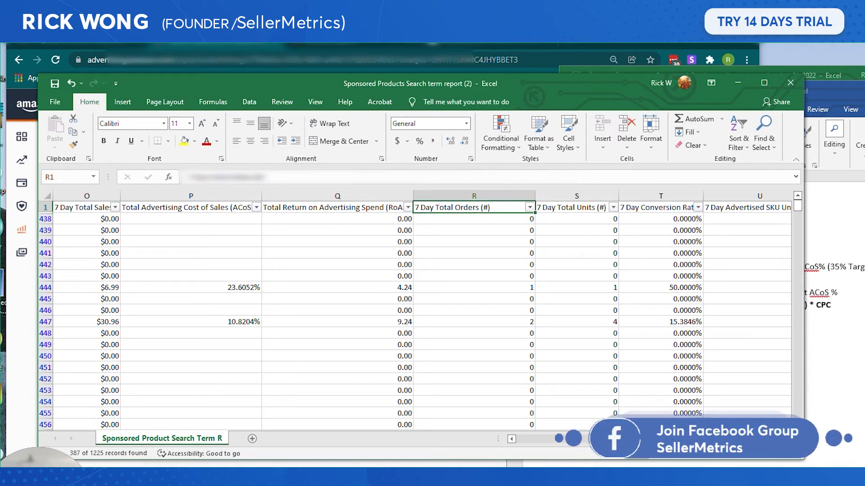
Step: Filter 7 Day Total Orders to exclude 0 and sort the column from largest to smallest
left_click(529, 207)
left_click(416, 343)
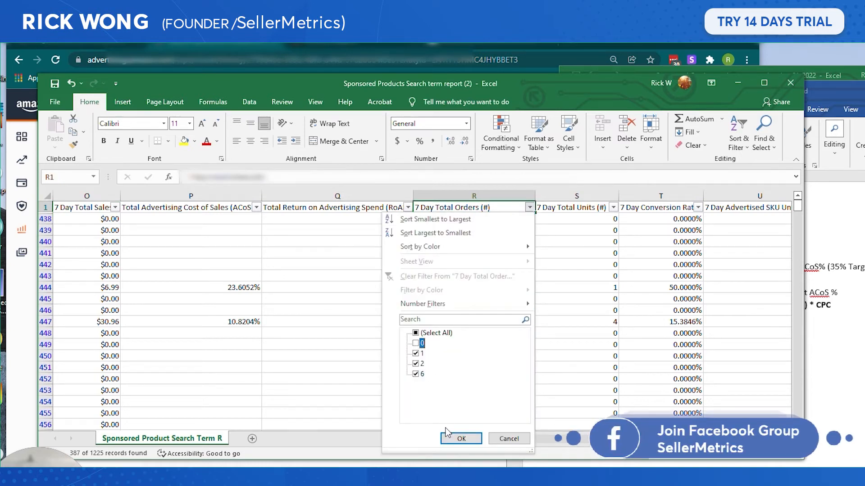
left_click(456, 438)
left_click(530, 207)
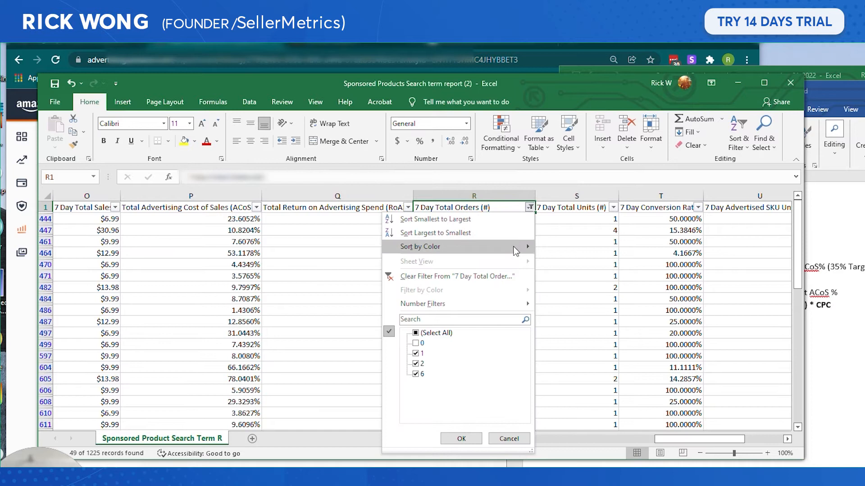
left_click(506, 234)
Step: Review the Customer Search Term column for the filtered rows, including the auto campaign rows in the Ad Group ad group
left_click_drag(655, 439, 561, 426)
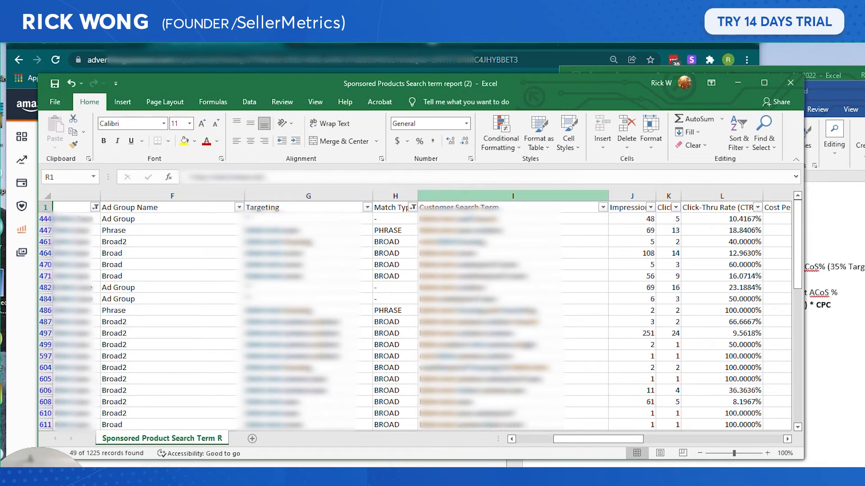
left_click(513, 196)
scroll(513, 315, "down", 6)
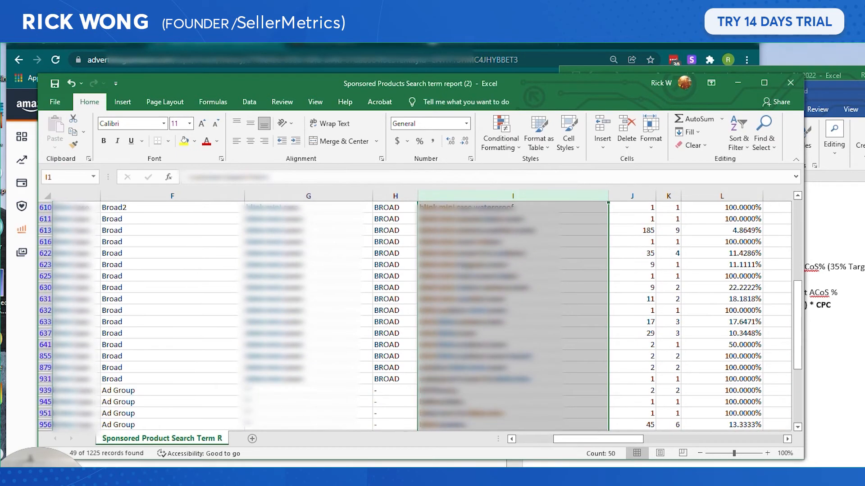
scroll(513, 315, "down", 3)
scroll(512, 315, "up", 10)
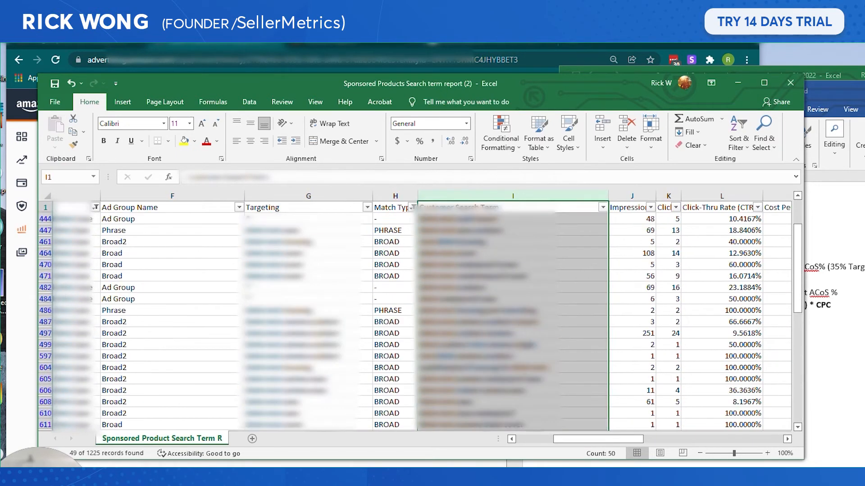
scroll(513, 316, "down", 10)
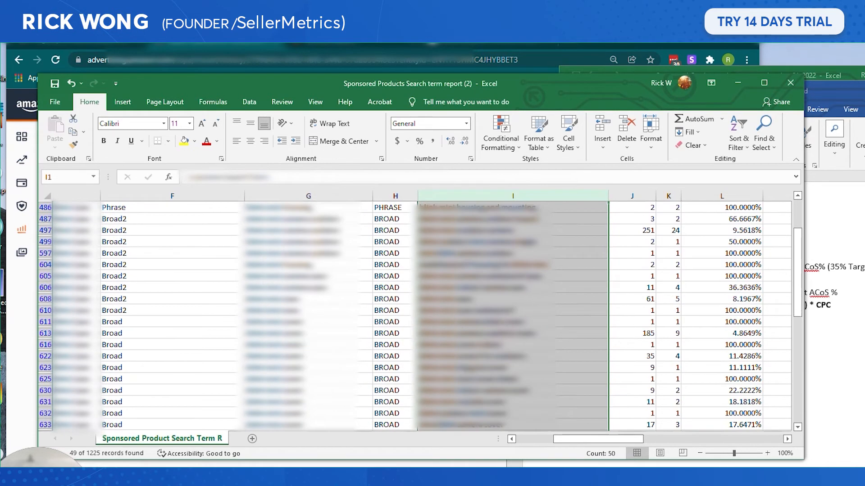
left_click(517, 253)
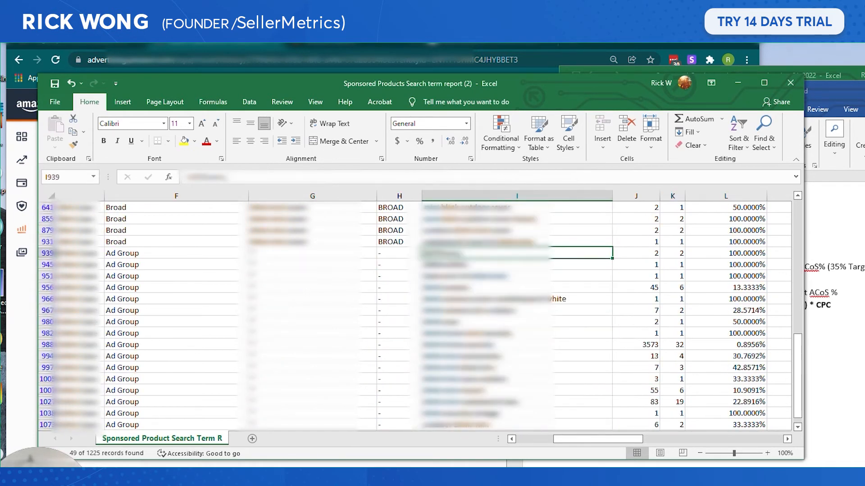
left_click_drag(516, 253, 516, 264)
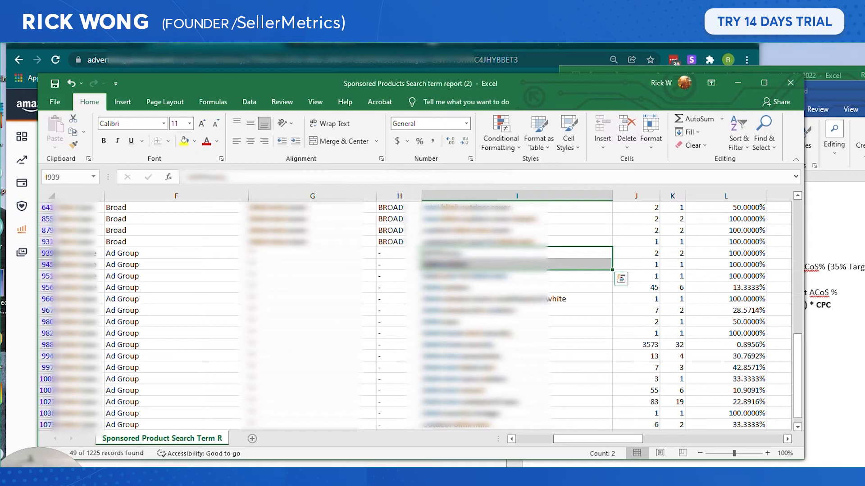
Step: Compare the clicks, spend, ACoS and 7 Day Total Orders of the filtered customer search terms
left_click_drag(597, 440, 624, 436)
scroll(352, 270, "up", 7)
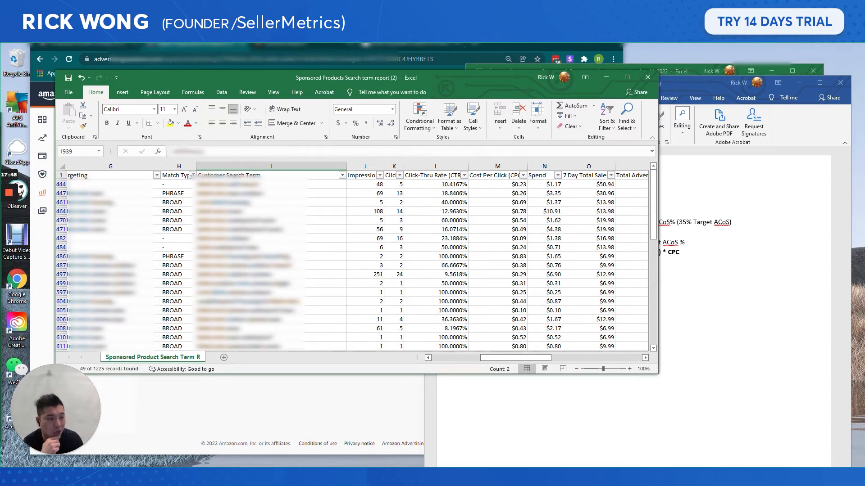
left_click_drag(501, 358, 512, 359)
left_click_drag(512, 359, 546, 351)
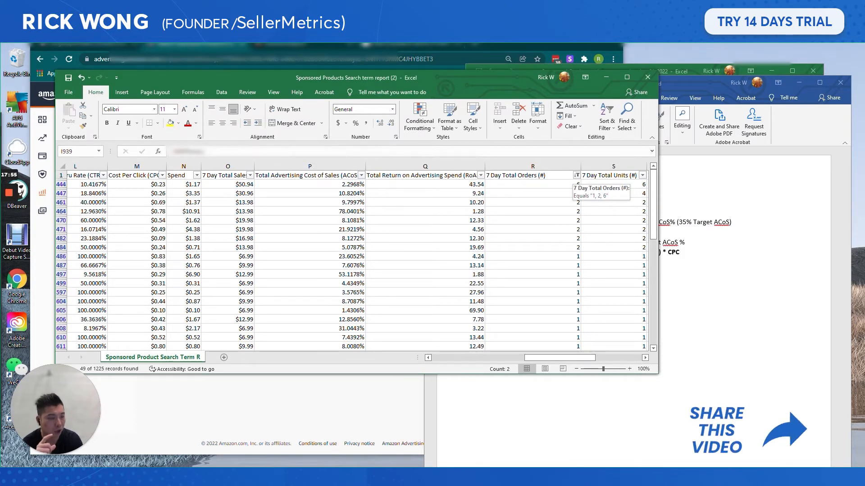
left_click_drag(540, 358, 498, 358)
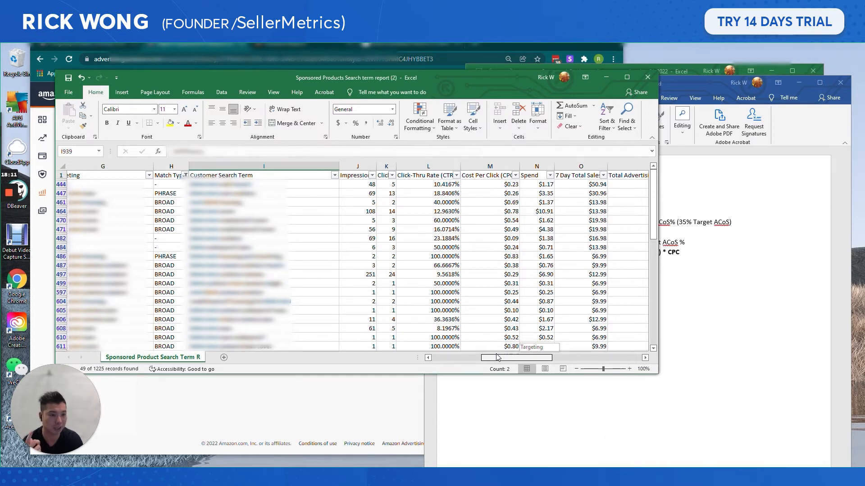
left_click_drag(497, 357, 489, 333)
left_click(306, 248)
scroll(352, 262, "down", 2)
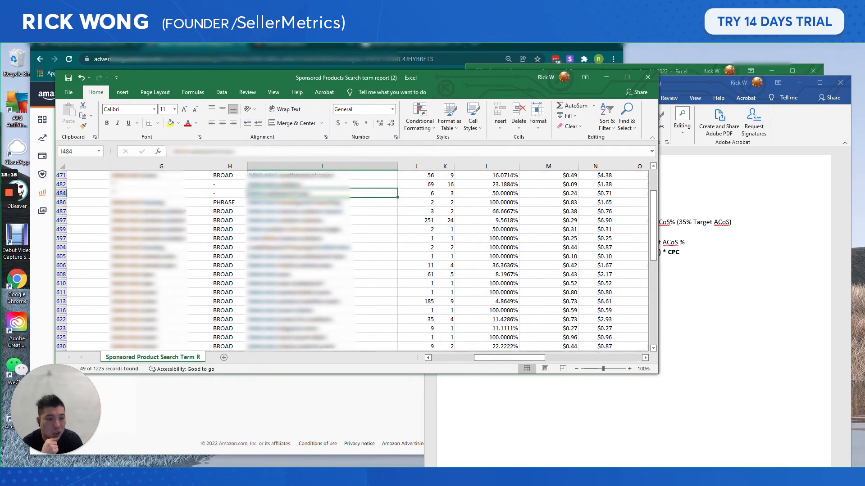
left_click_drag(508, 358, 524, 358)
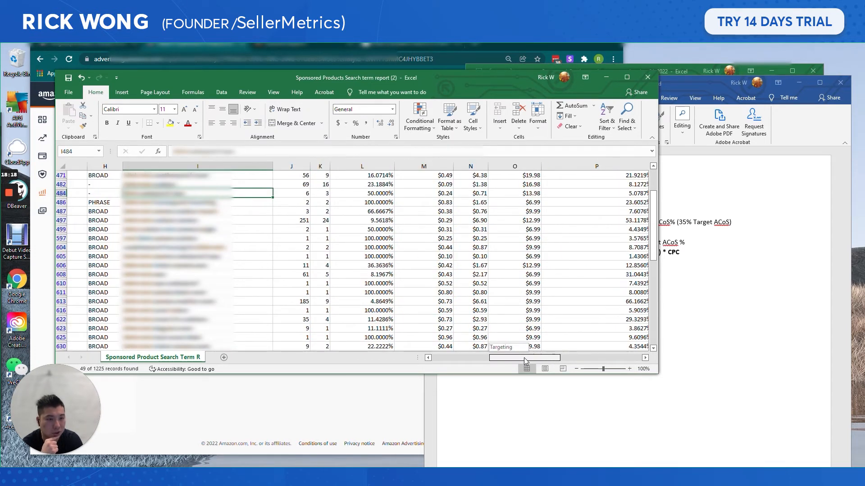
scroll(522, 356, "up", 2)
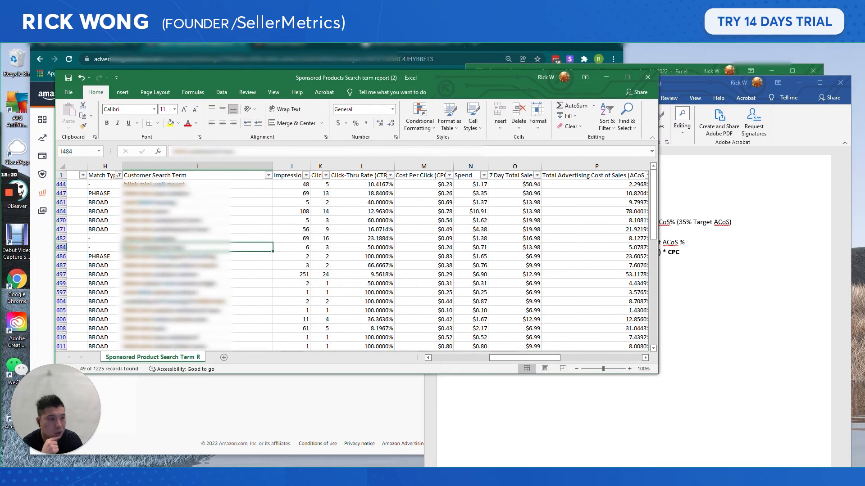
Step: Exclude 1 from the 7 Day Total Orders filter and return to the Customer Search Term column
left_click_drag(558, 358, 589, 358)
left_click(583, 175)
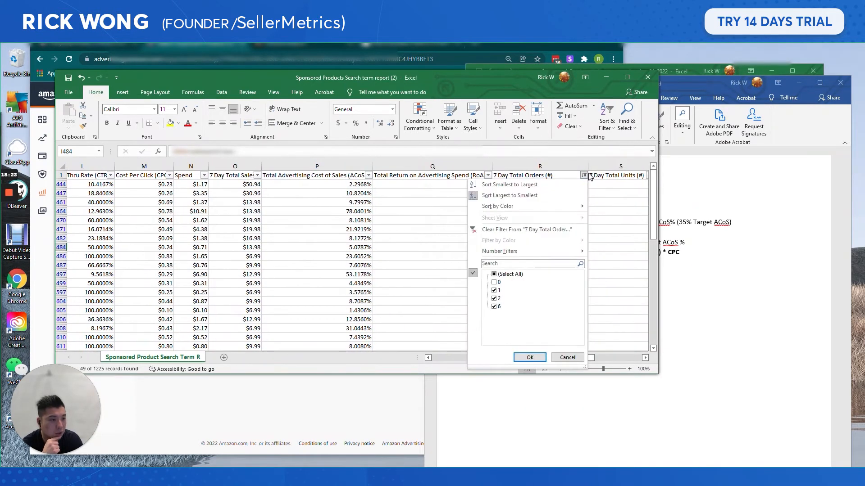
left_click(499, 291)
left_click(530, 358)
left_click_drag(572, 357, 517, 352)
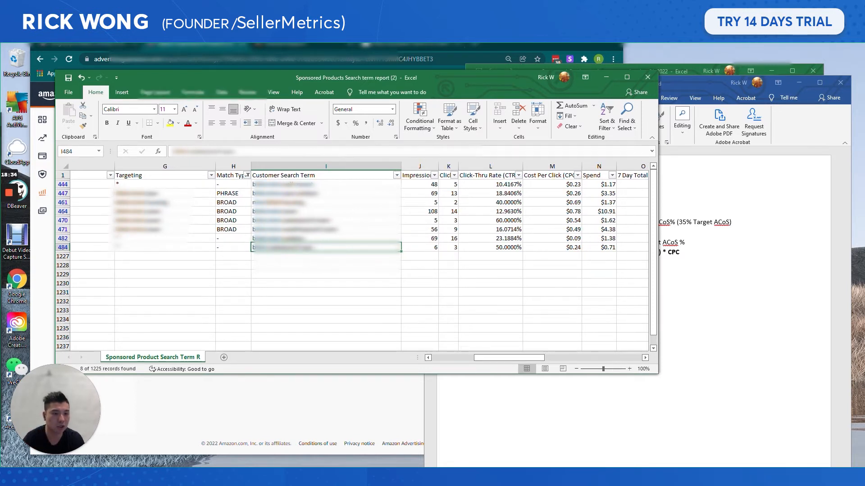
Step: Copy the eight customer search terms from the filtered report and check the Add Search Term sources in the Word notes
left_click_drag(280, 185, 280, 247)
key("ctrl+c")
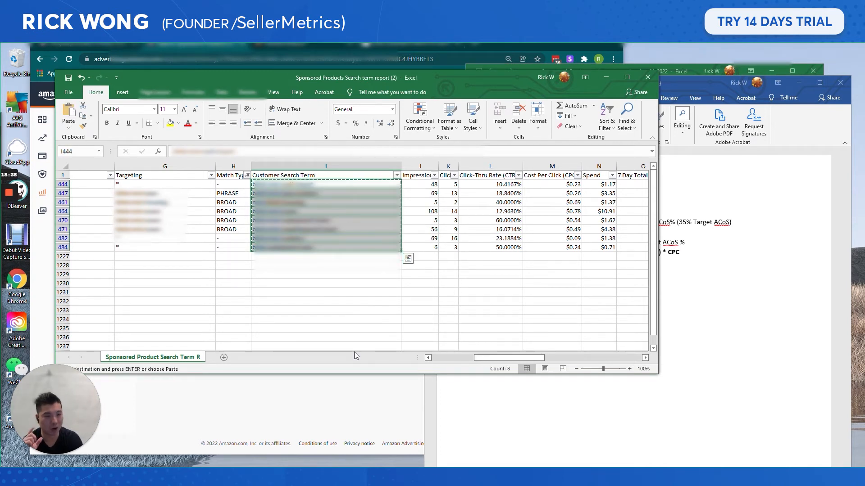
left_click(701, 320)
left_click_drag(635, 291, 532, 291)
left_click_drag(611, 301, 549, 300)
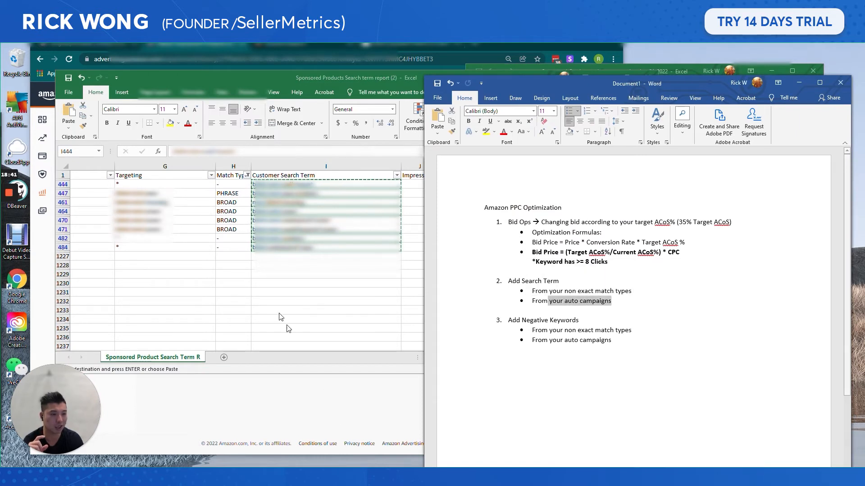
Step: Switch to Amazon Ads in the browser, open the Broad ad group's targeting from its campaign and check the ad group's total CPC
left_click(320, 420)
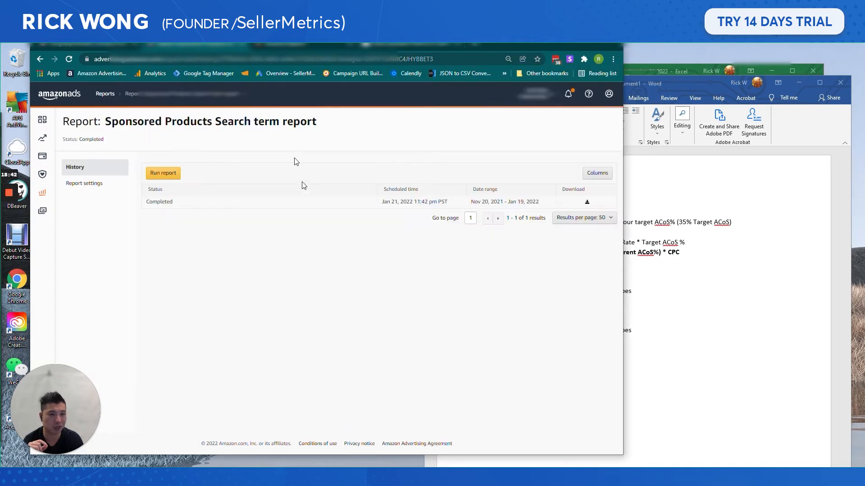
left_click(100, 45)
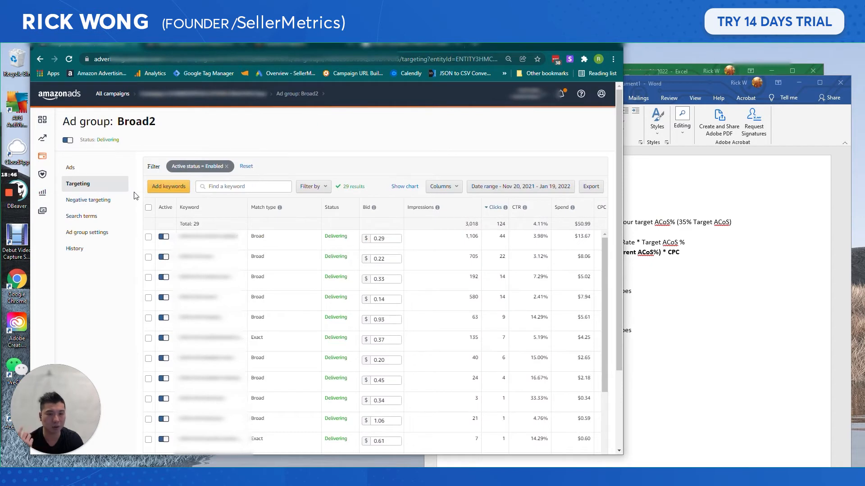
left_click(170, 95)
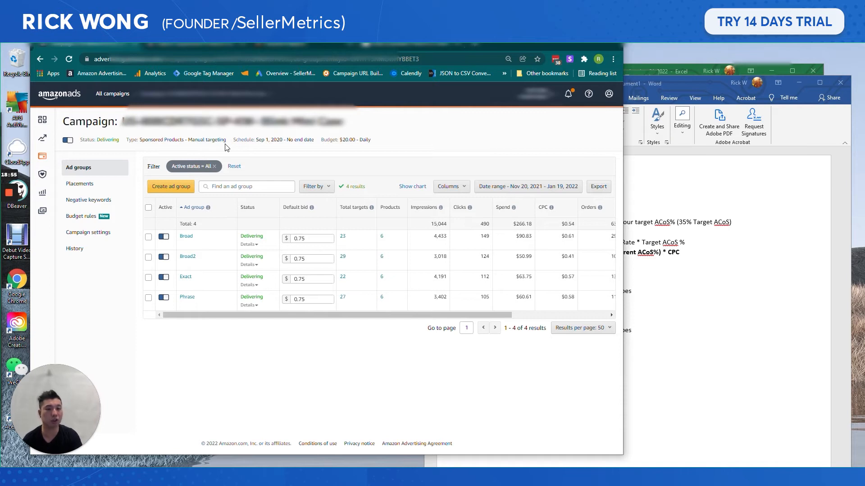
left_click(345, 238)
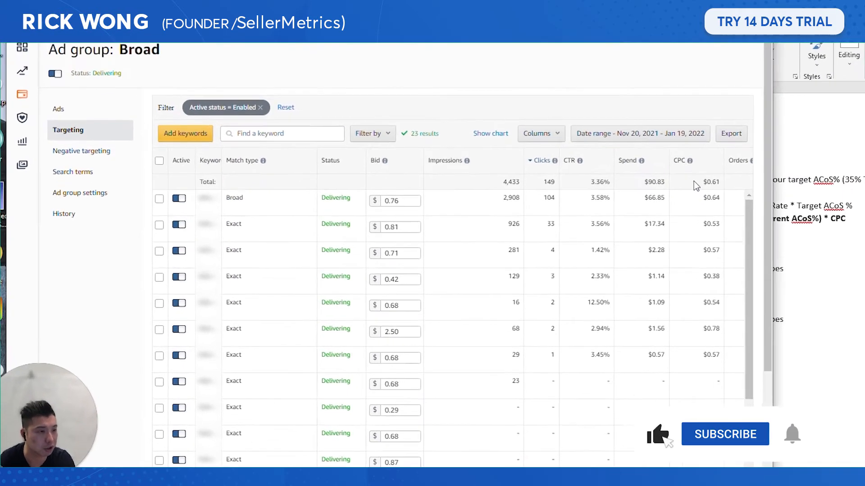
left_click_drag(696, 185, 727, 187)
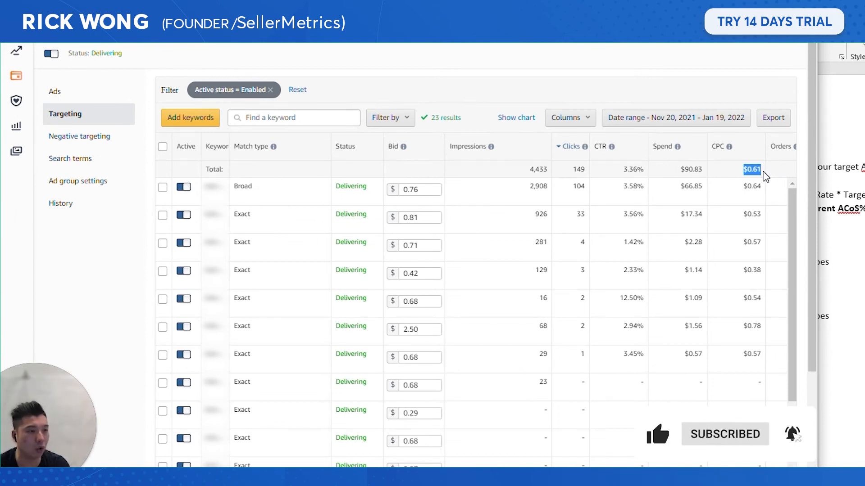
left_click(762, 166)
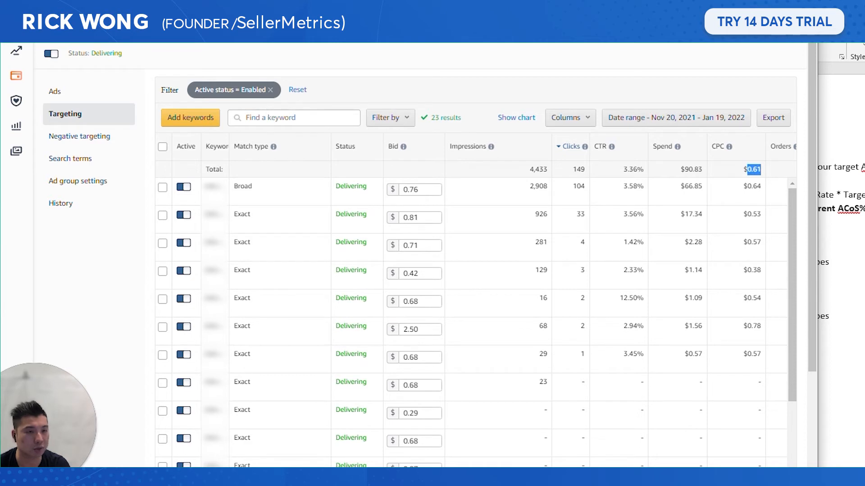
Step: Start adding keywords to the Broad ad group by entering the copied search terms as a list with only Broad match selected
left_click(174, 116)
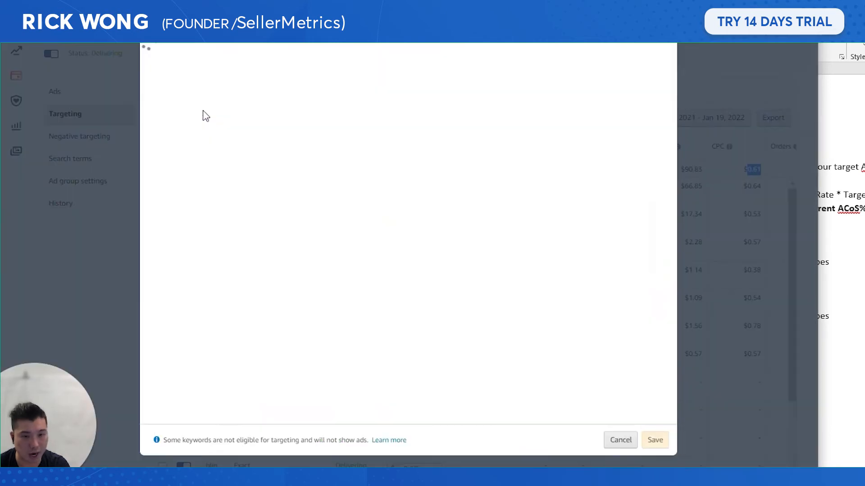
left_click(272, 96)
left_click(310, 96)
left_click(218, 44)
left_click(270, 171)
key("ctrl+v")
Step: Add the listed broad keywords with a $0.61 bid for the one lacking a suggested bid, and save them to the ad group
left_click(385, 243)
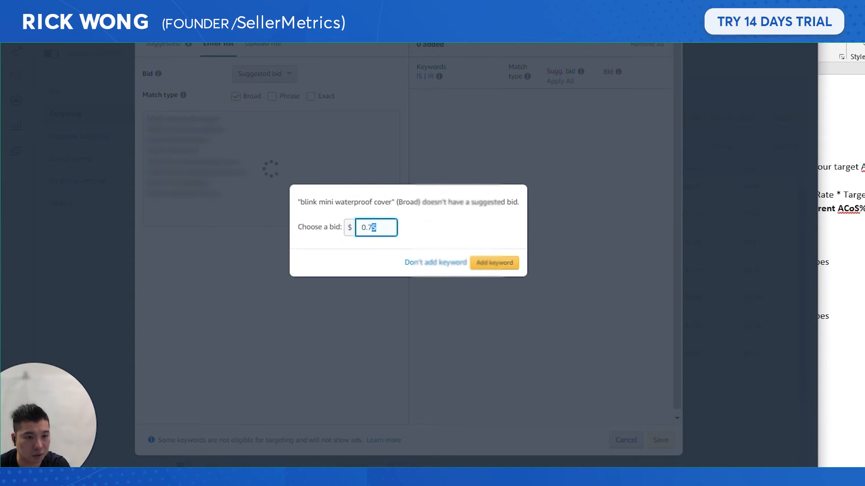
type("61")
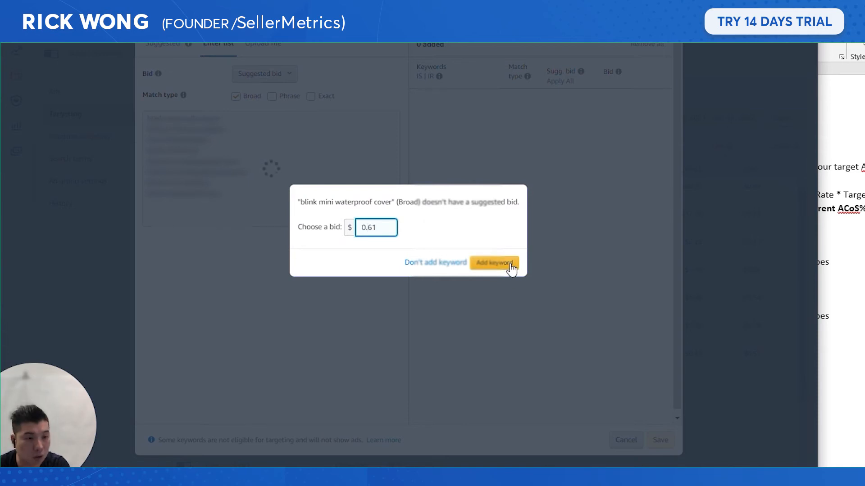
left_click(512, 265)
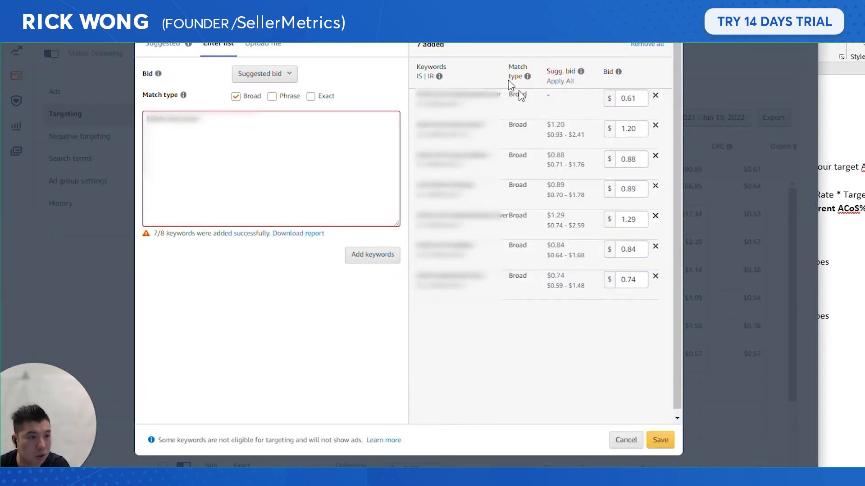
left_click(663, 441)
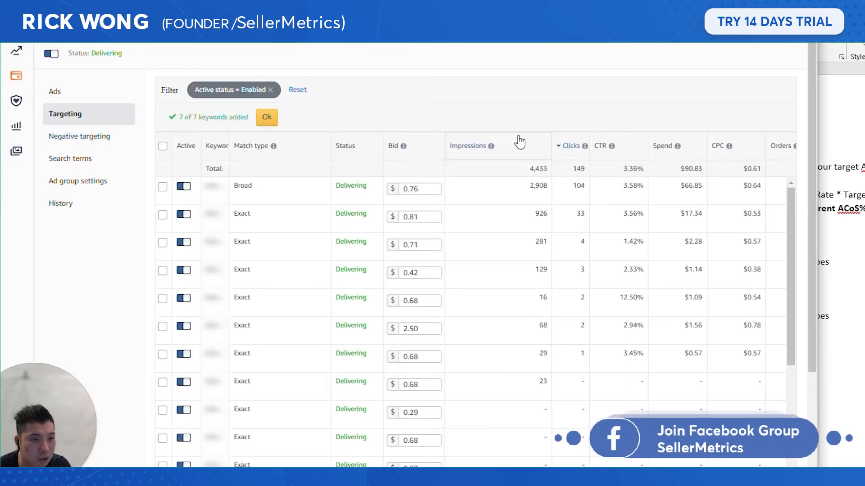
left_click(263, 120)
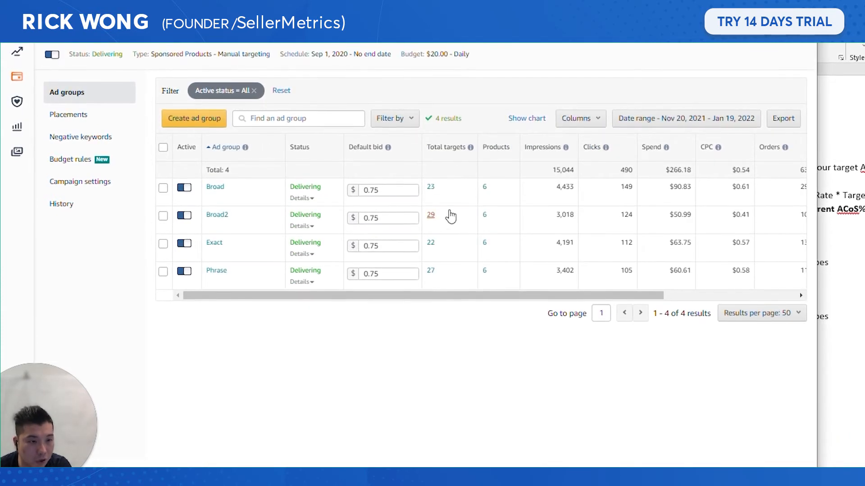
Step: Open the targets of the Exact and Phrase ad groups in separate tabs and check the Exact ad group's total CPC
right_click(433, 246)
left_click(462, 253)
right_click(434, 274)
left_click(463, 284)
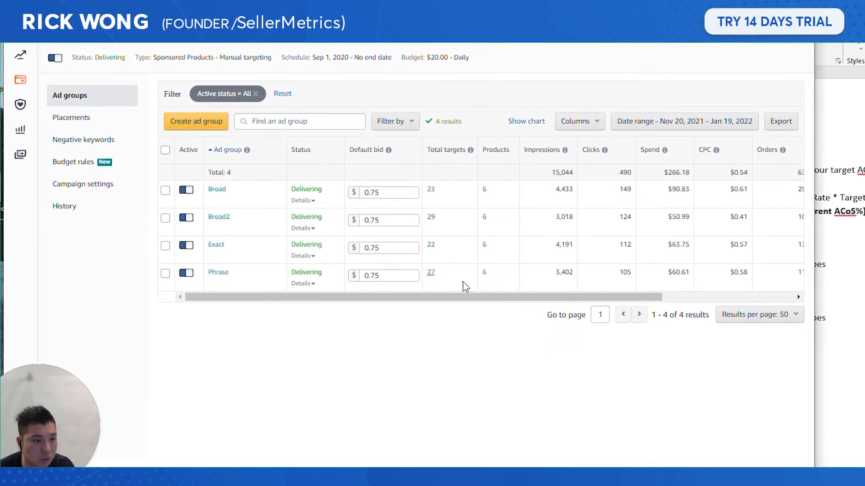
key("ctrl+Tab")
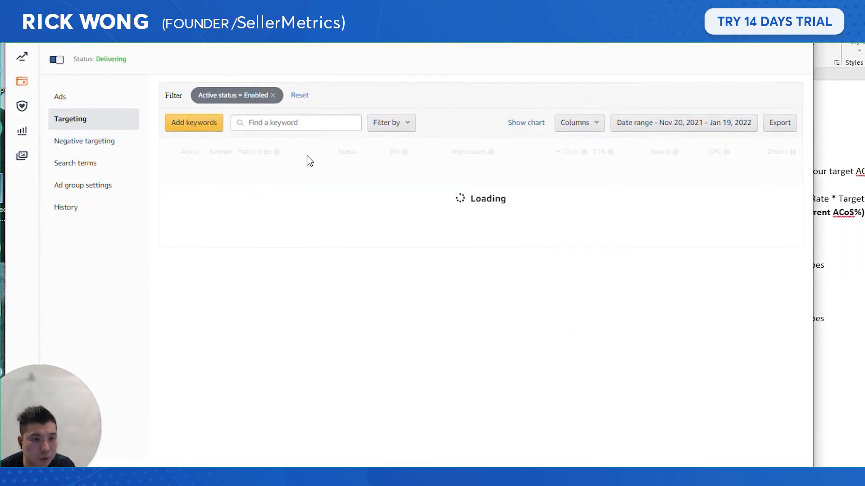
left_click_drag(739, 175, 757, 174)
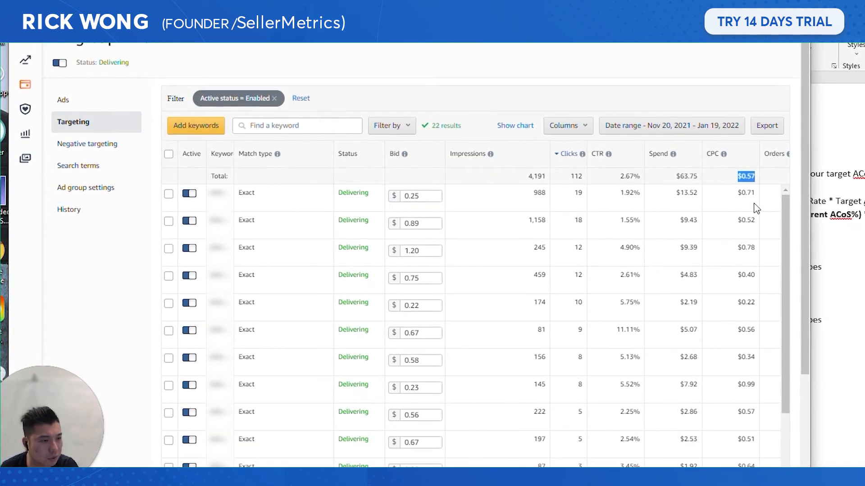
Step: Enter the copied search terms as a keyword list for the Exact ad group with only Exact match selected
left_click(190, 130)
left_click(225, 58)
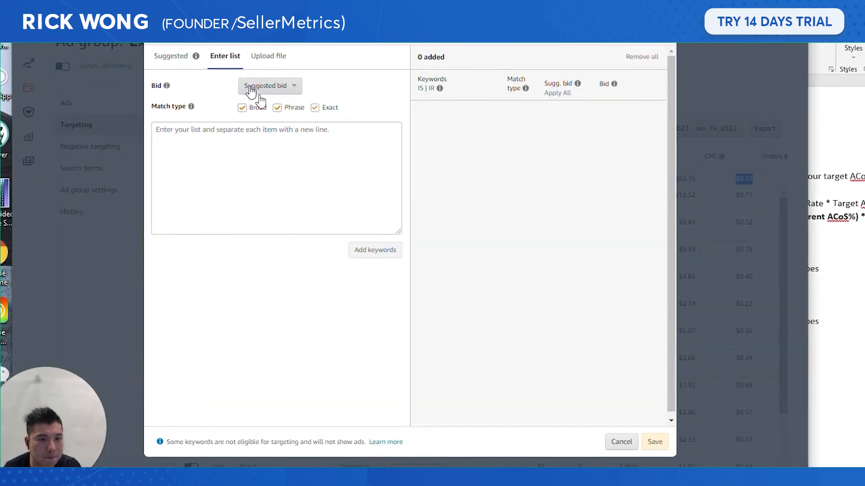
left_click(287, 109)
left_click(242, 109)
left_click(239, 137)
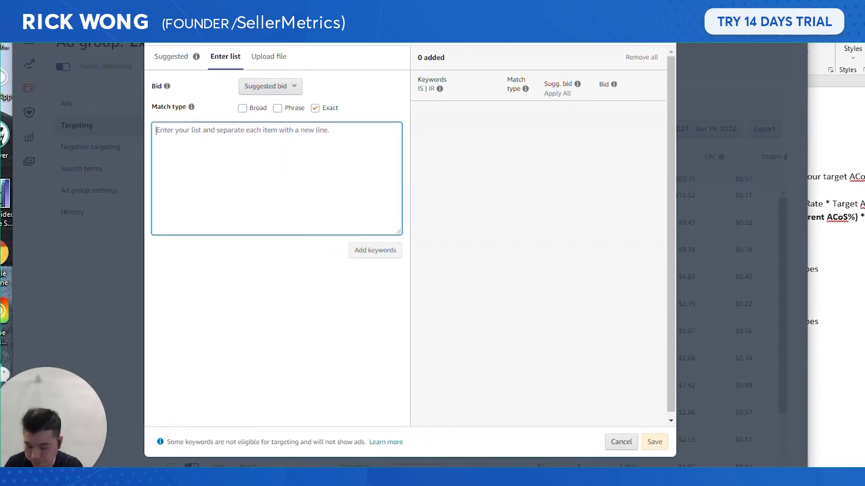
key("super+v")
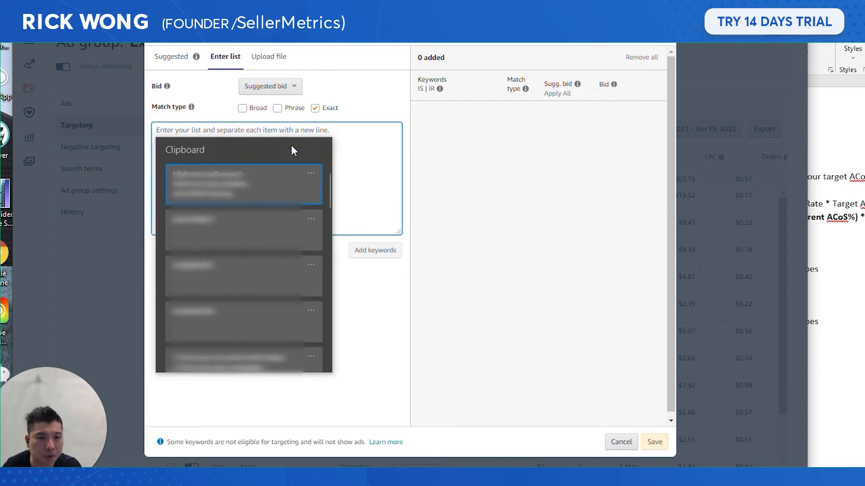
left_click(279, 169)
Step: Add the exact keywords with a $0.75 bid for those lacking a suggested bid, and save them to the Exact ad group
left_click(399, 257)
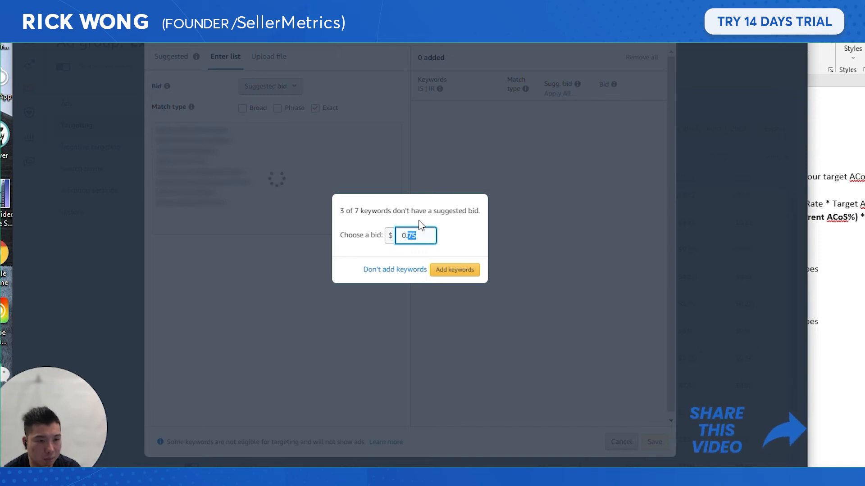
left_click(454, 272)
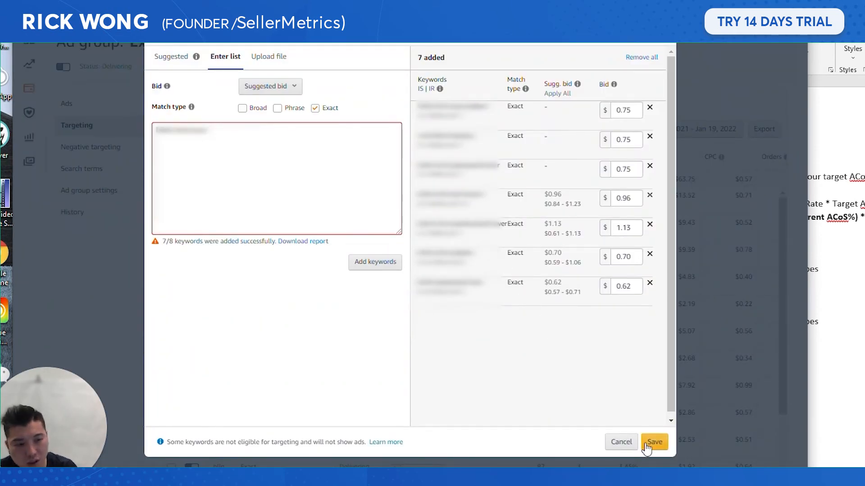
left_click(654, 442)
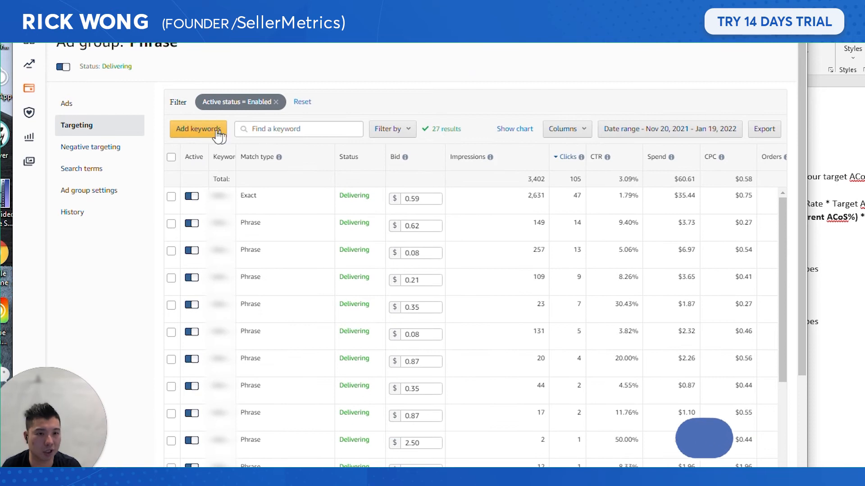
Step: Enter the copied search terms as a keyword list for the Phrase ad group with only Phrase match selected
left_click(215, 131)
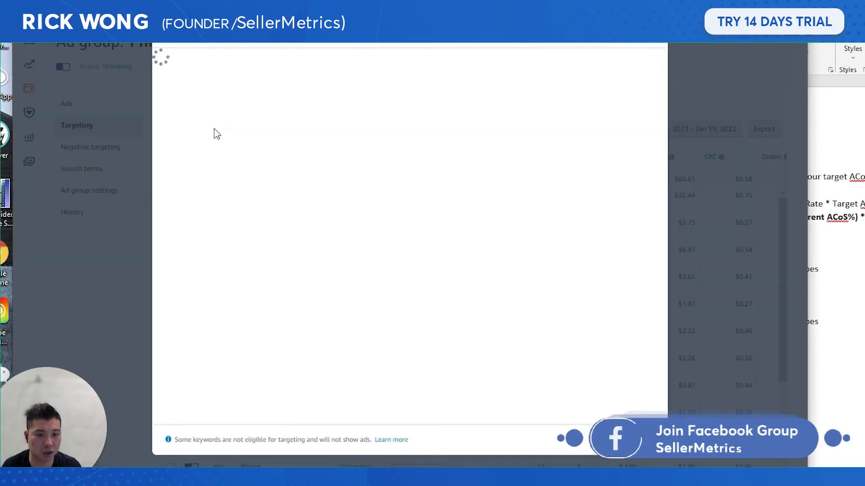
left_click(230, 58)
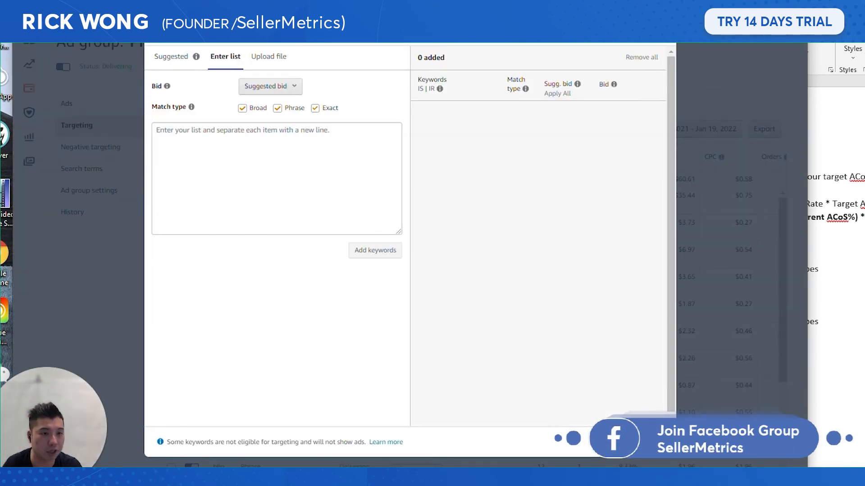
left_click(243, 109)
left_click(315, 108)
left_click(277, 180)
key("ctrl+v")
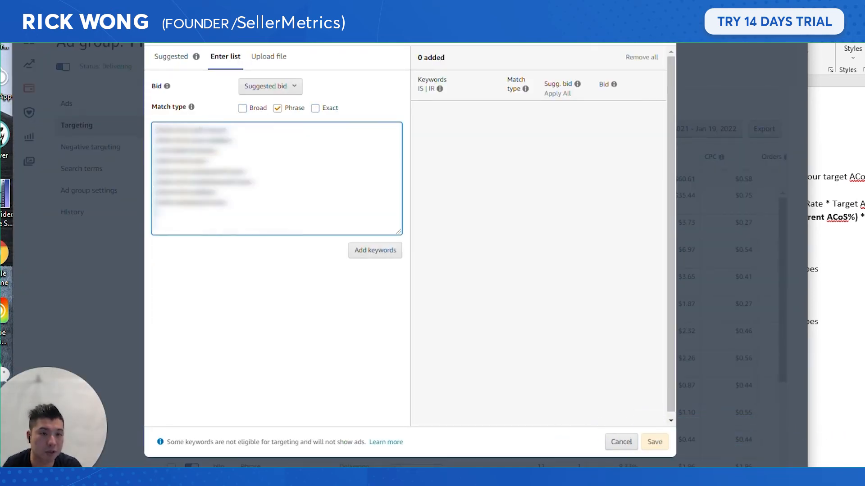
Step: Check the Phrase ad group's CPC, and save the phrase keywords with a $0.70 bid for those lacking a suggested bid
left_click(399, 253)
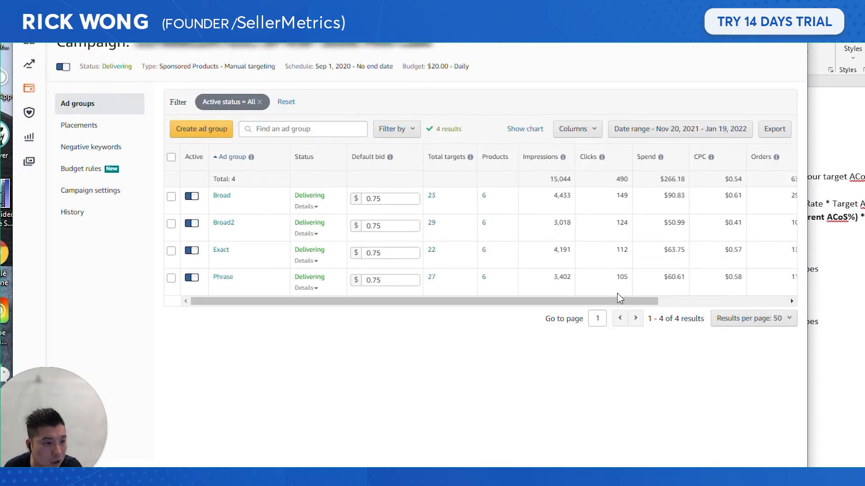
left_click_drag(617, 301, 721, 301)
left_click_drag(600, 278, 621, 280)
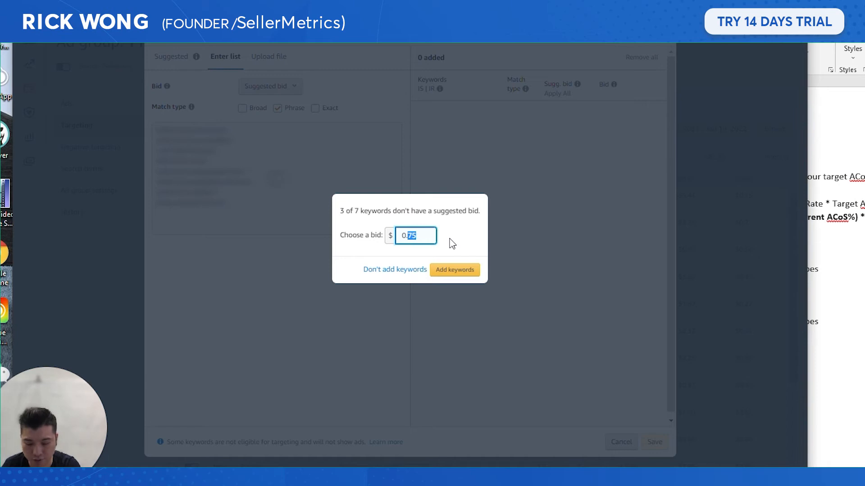
left_click(456, 269)
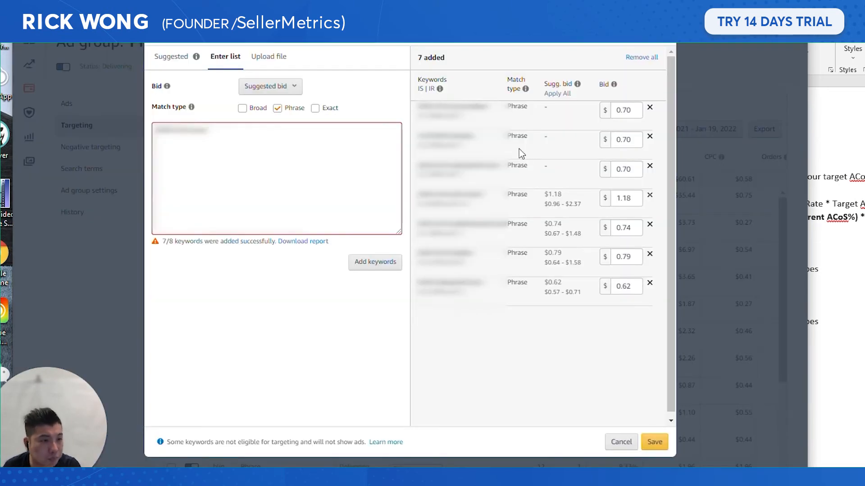
left_click(654, 443)
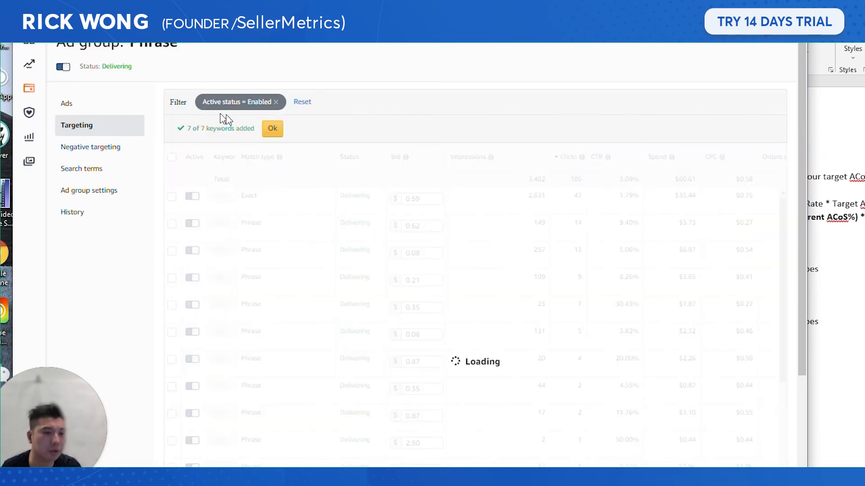
Step: Switch to the Word notes and review the Add Search Term section with its two bullet points
left_click(833, 202)
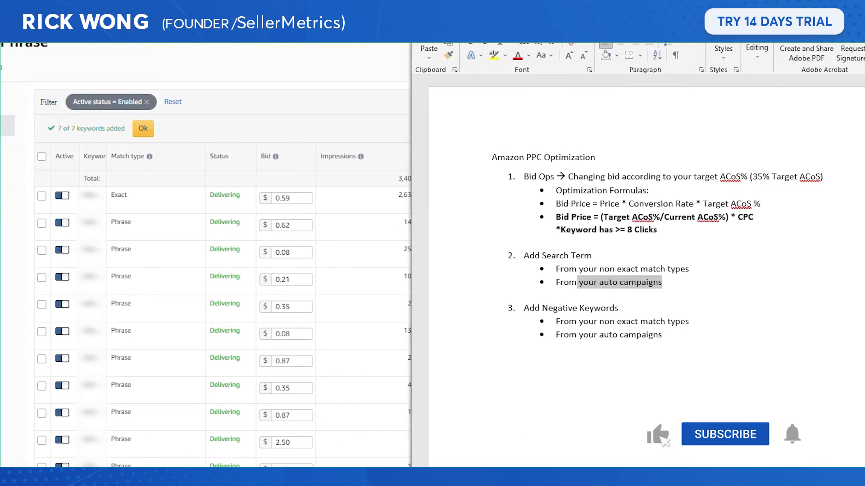
left_click(603, 295)
left_click_drag(580, 282, 438, 255)
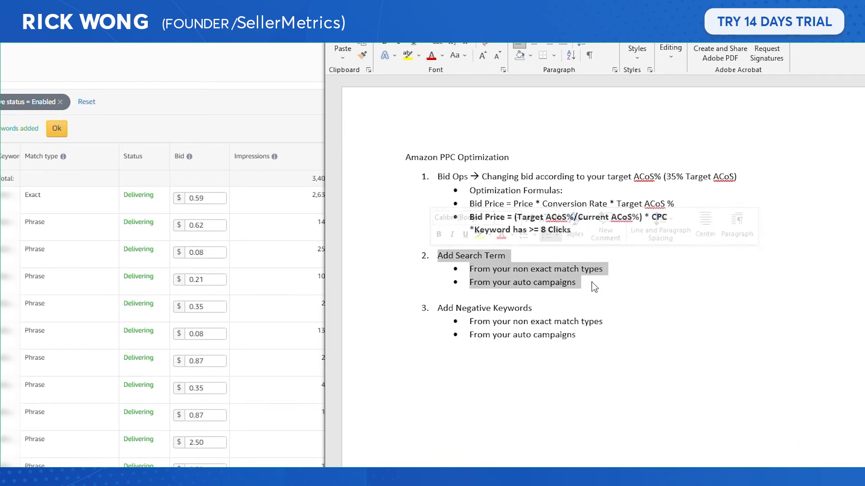
left_click(611, 293)
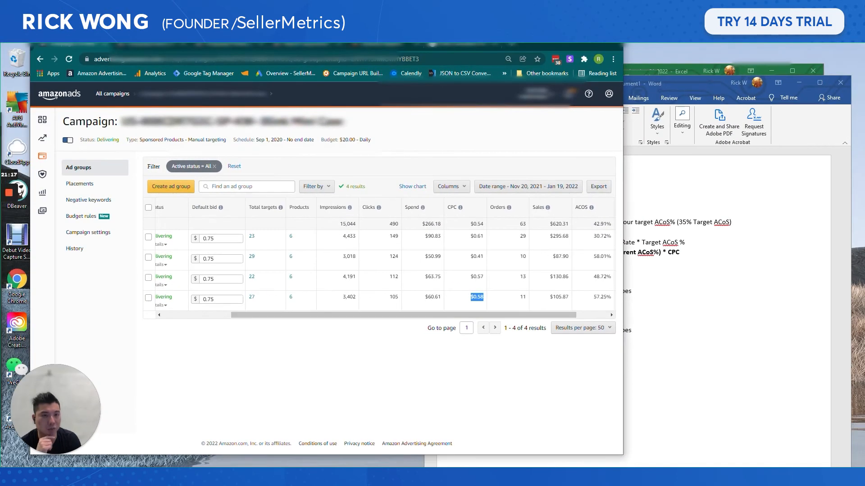
Step: Return to the list of all campaigns, check the Word notes and switch to the Sponsored Products Search term report in Excel
left_click(112, 94)
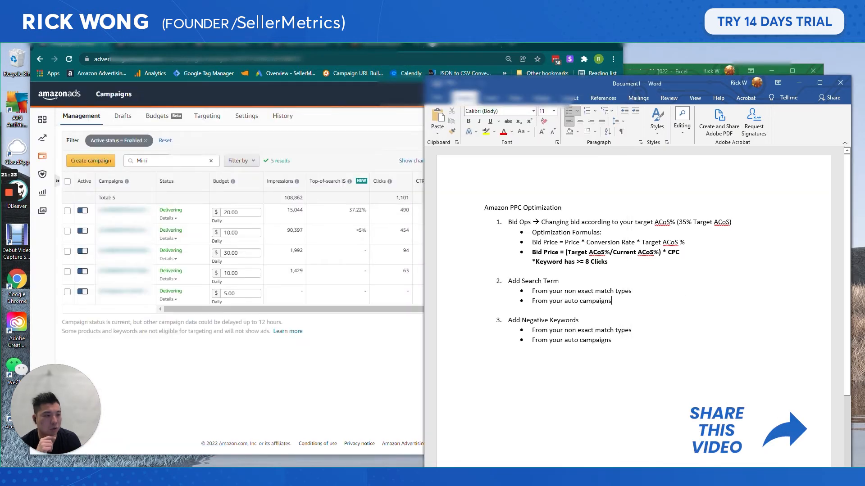
mouse_move(532, 291)
left_mouse_down()
mouse_move(611, 300)
mouse_move(532, 291)
left_mouse_up()
left_click(232, 473)
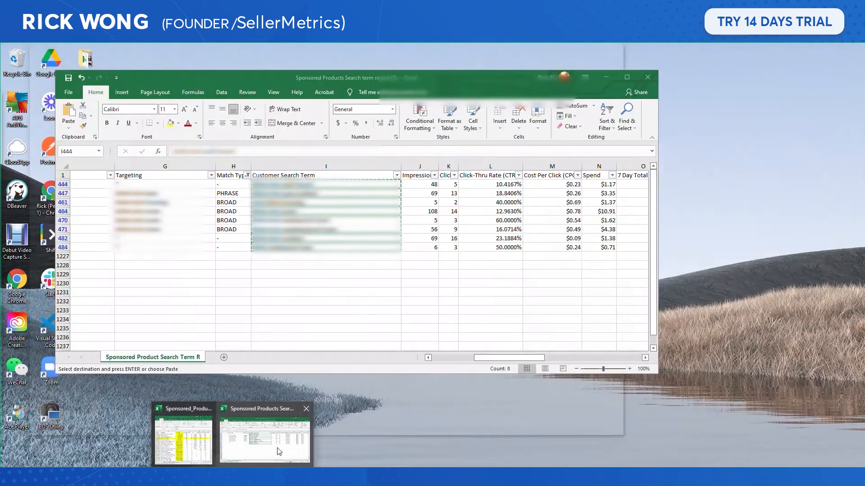
Step: In the Sponsored Products Search term report, extend the 7 Day Total Orders filter to include search terms with 1 order
left_click(270, 450)
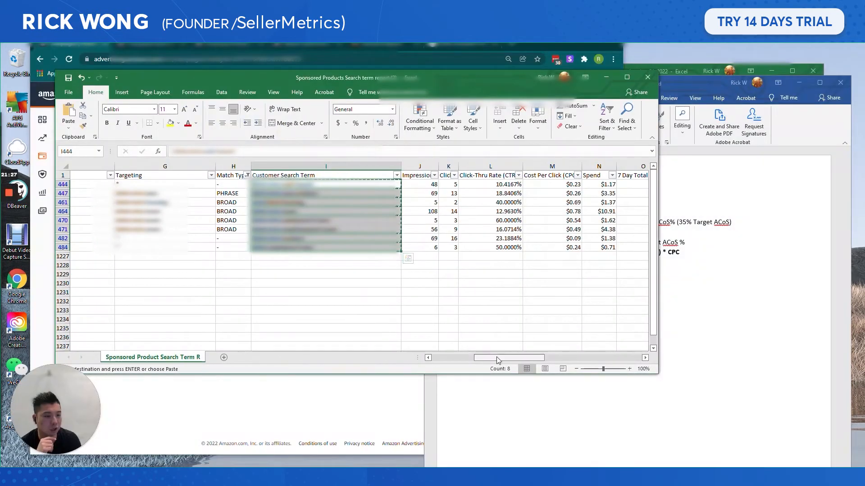
left_click_drag(560, 358, 583, 356)
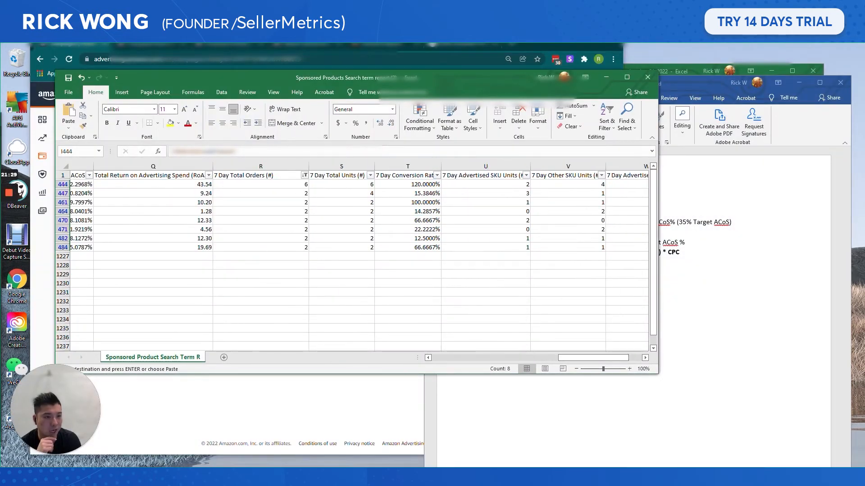
left_click(305, 175)
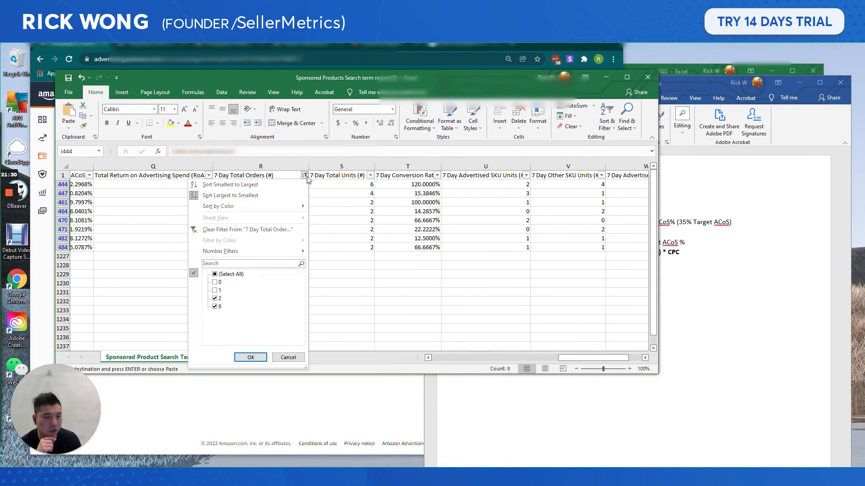
left_click(214, 290)
left_click(250, 357)
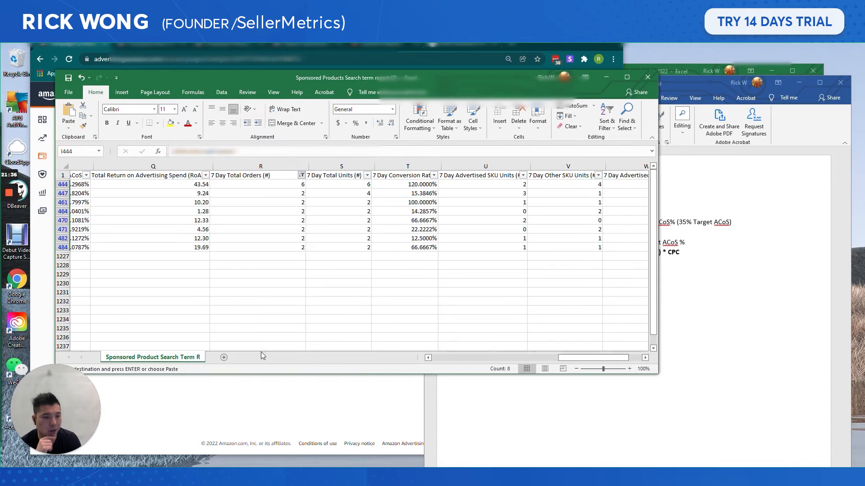
left_click_drag(572, 360, 498, 353)
left_click(297, 247)
Step: Filter the Customer Search Term column down to two entries and copy both search terms
left_click(313, 175)
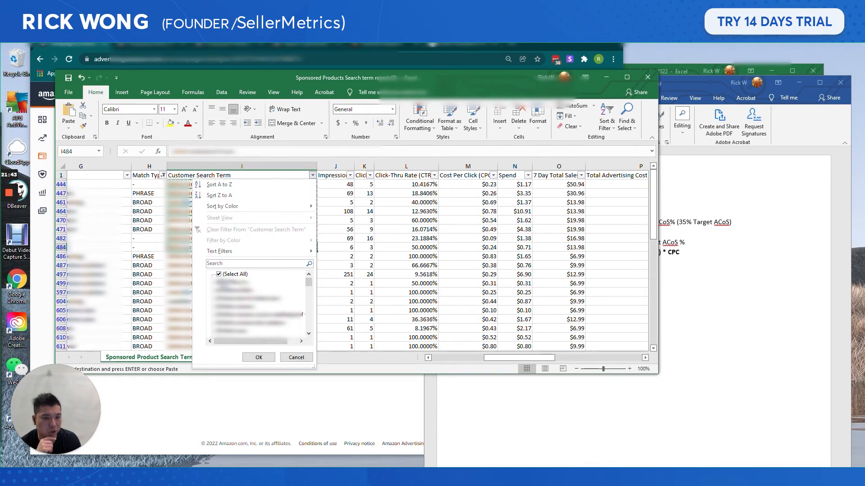
left_click(220, 274)
left_click(219, 290)
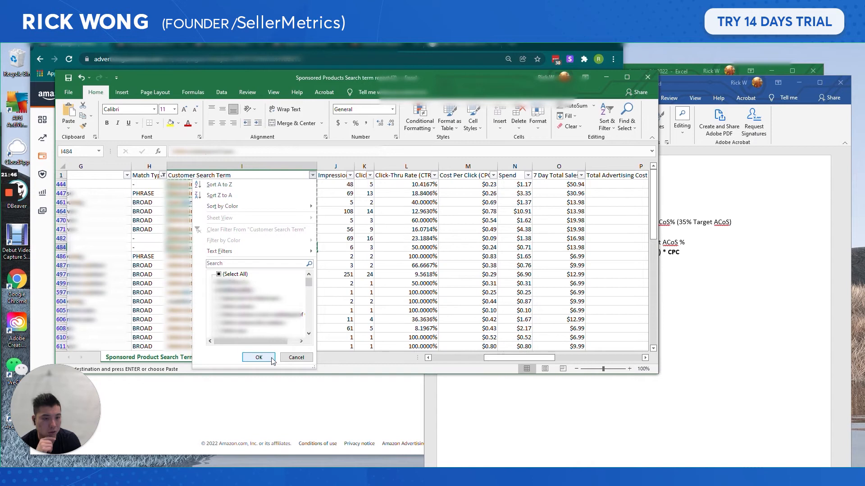
left_click(271, 360)
left_click(270, 238)
left_click(270, 256)
left_click(270, 193)
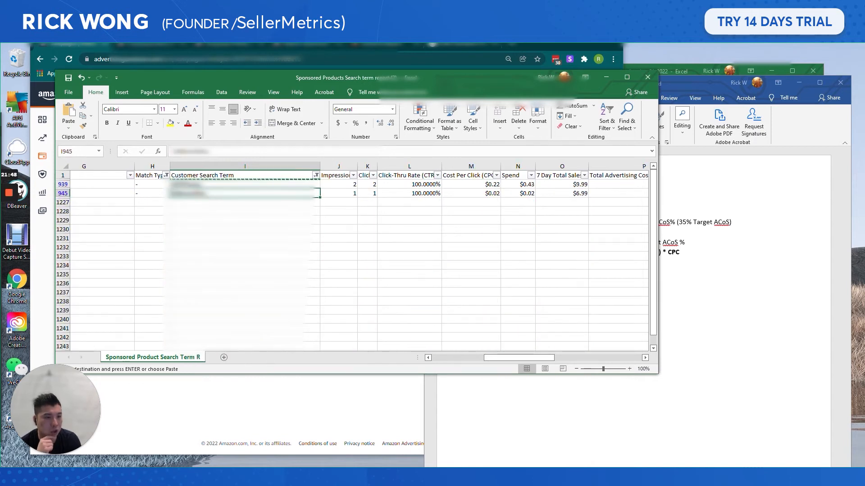
key("shift+Up")
key("ctrl+v")
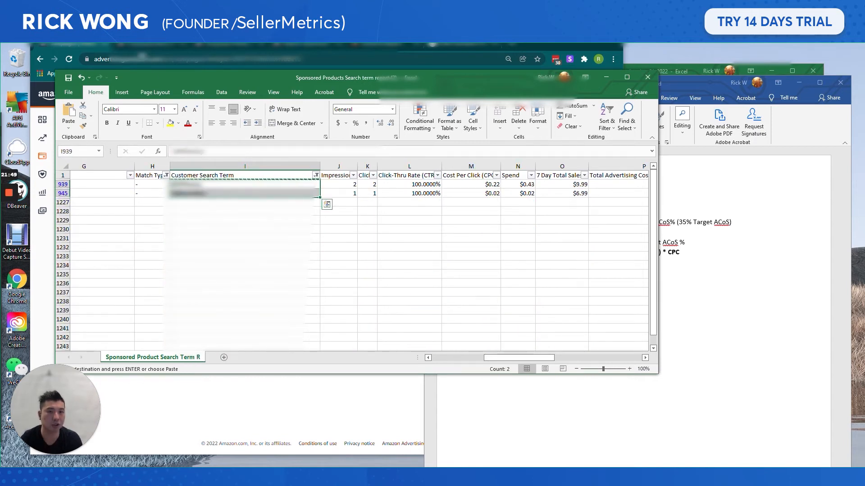
Step: Look at the Amazon Ads campaign list, then review the two Add Search Term bullets in the Word notes
left_click(93, 53)
left_click_drag(154, 180, 208, 182)
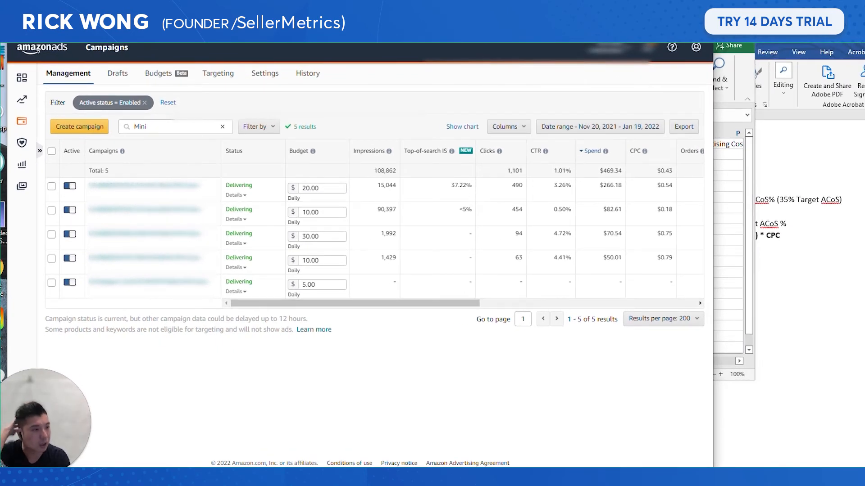
left_click(729, 174)
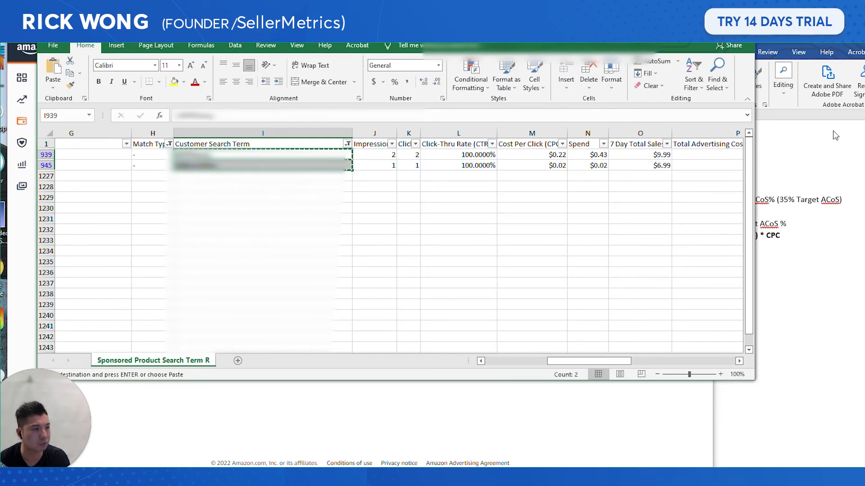
left_click(845, 205)
left_click(706, 294)
left_click_drag(699, 293, 604, 282)
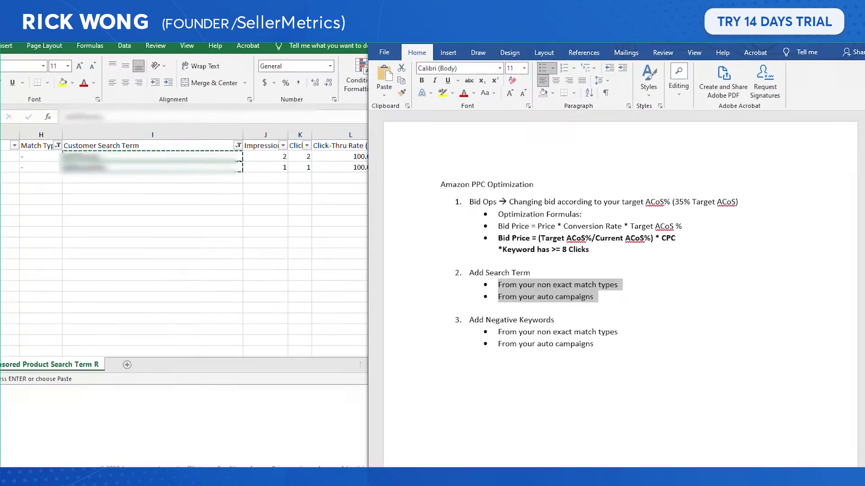
Step: Review the Add Negative Keywords section and its two bullet points in the Word notes
left_click_drag(469, 356, 469, 319)
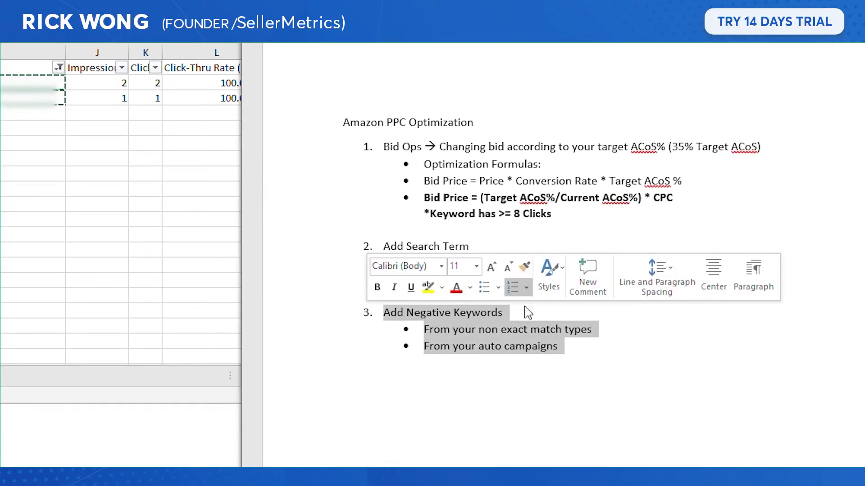
left_click(524, 330)
left_click_drag(383, 313, 561, 346)
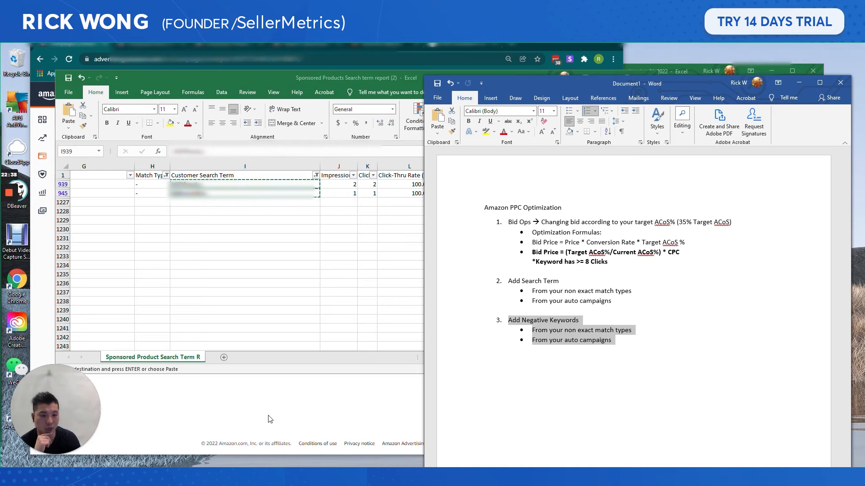
mouse_move(232, 476)
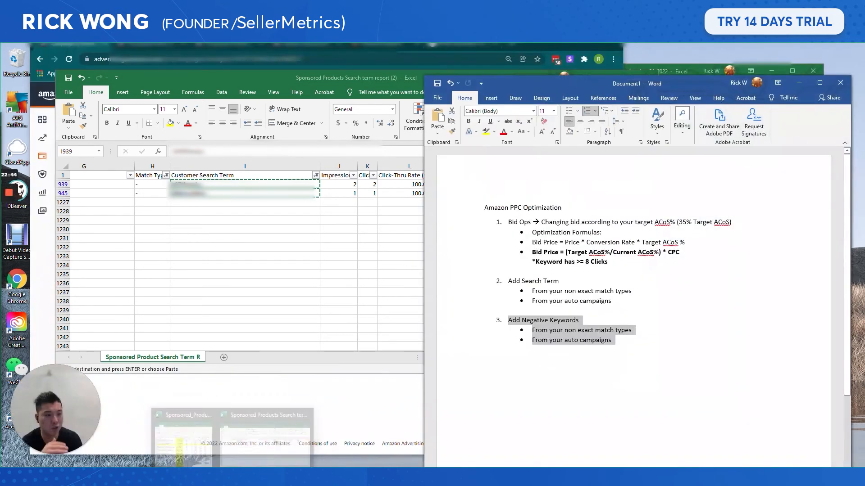
left_click_drag(613, 341, 508, 320)
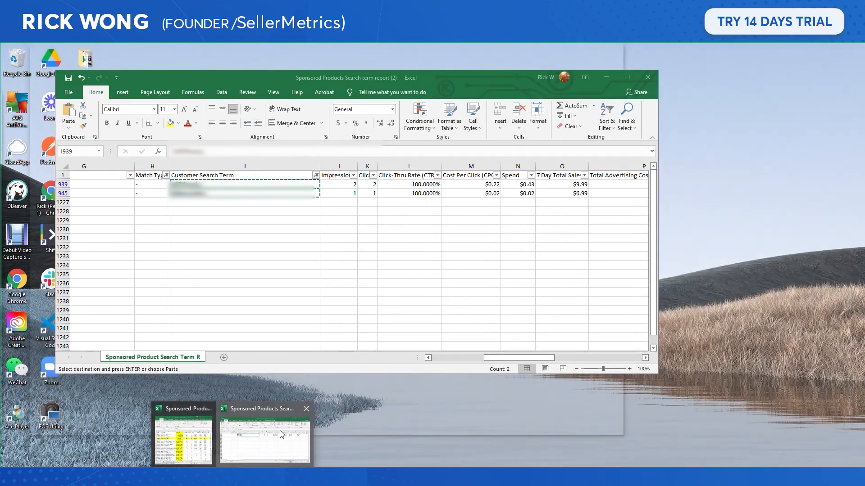
Step: Check the click threshold under the bid price formula in the Word notes, and return to the search term report in Excel
left_click(279, 434)
left_click(245, 229)
left_click(695, 276)
left_click_drag(608, 262, 565, 262)
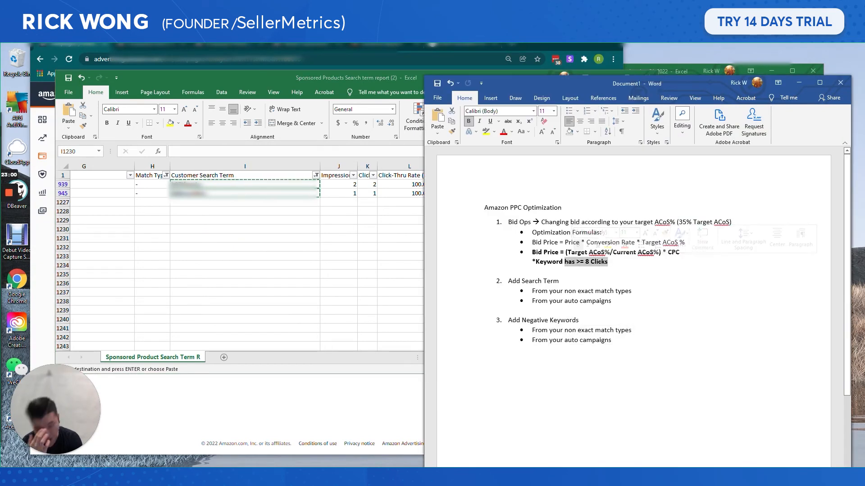
left_click(255, 245)
Step: Show all customer search terms again and sort the report by Clicks from largest to smallest
left_click(316, 175)
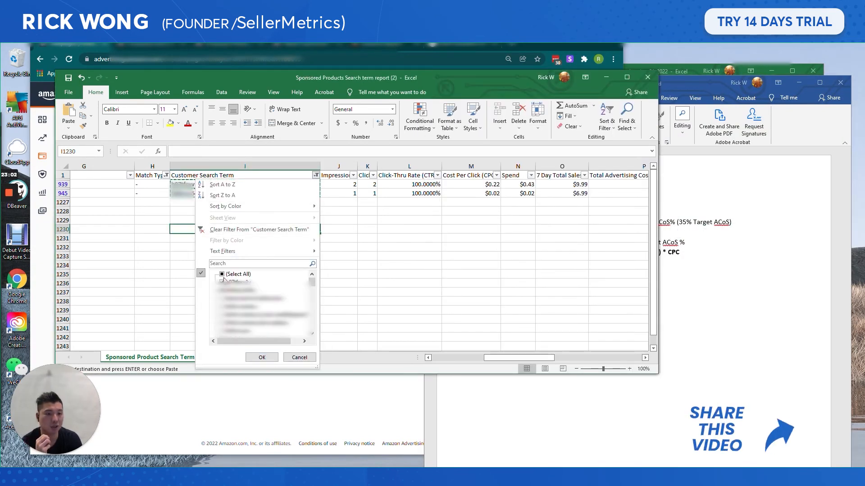
left_click(223, 275)
left_click(261, 358)
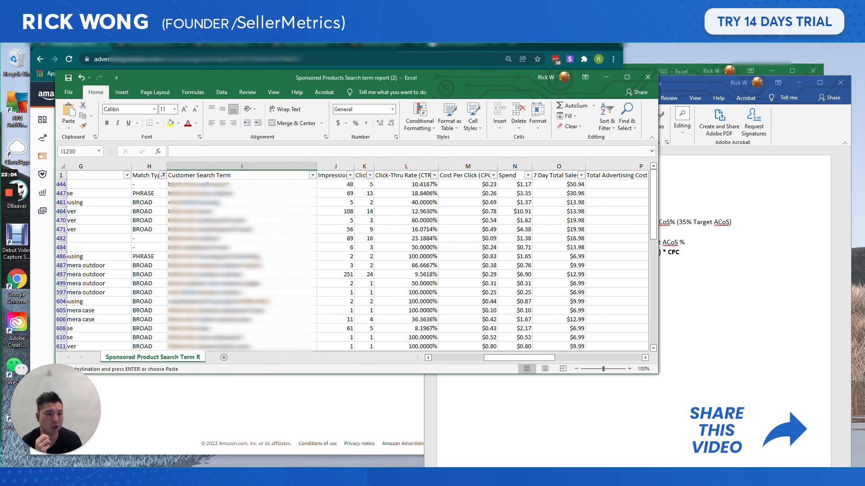
left_click(370, 175)
left_click(288, 195)
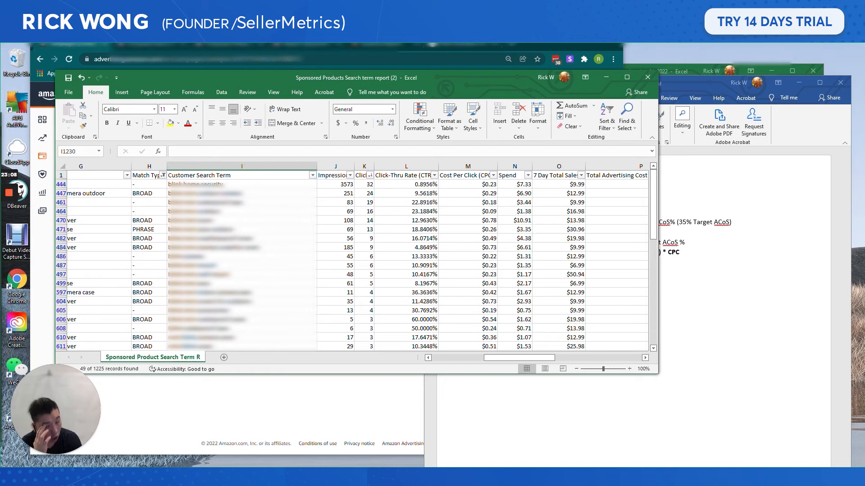
Step: Filter the Clicks column to values greater than or equal to 8
left_click(370, 175)
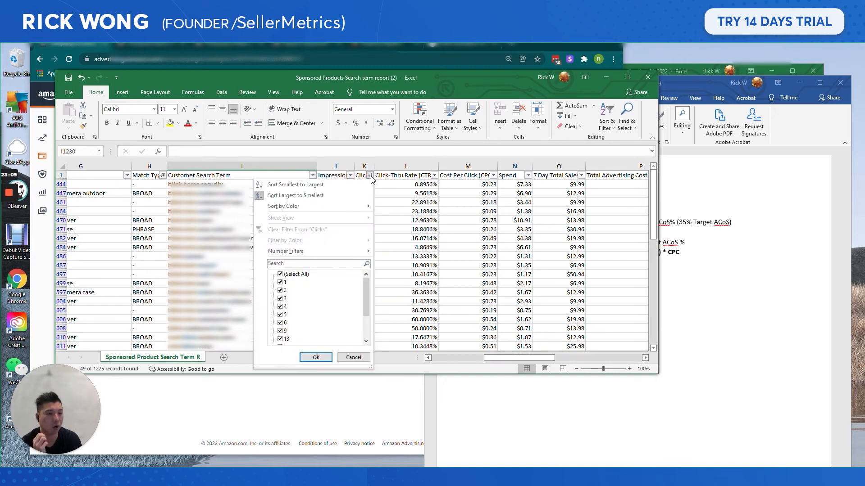
mouse_move(337, 248)
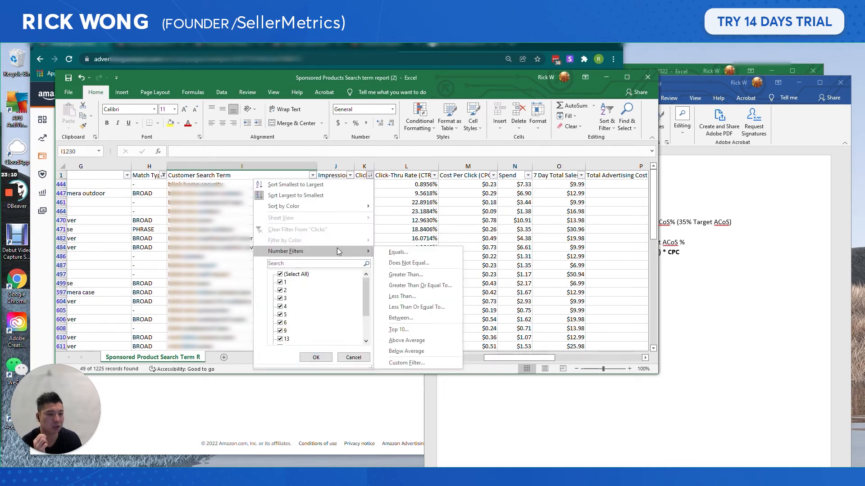
left_click(426, 285)
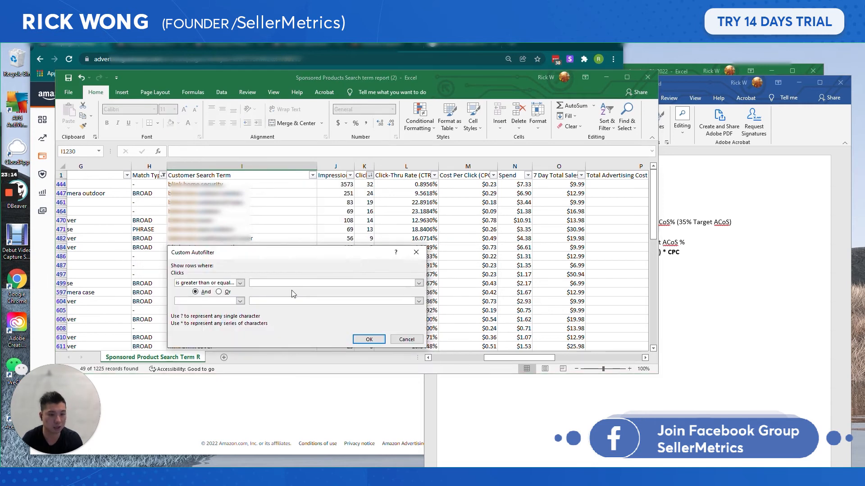
type("9")
left_click(369, 339)
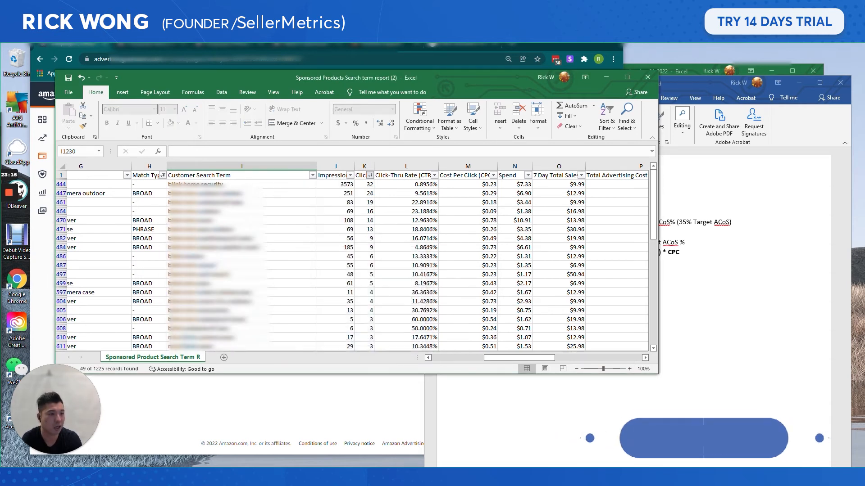
Step: Examine the filtered search terms' clicks, spend, ACoS and order figures, checking the Clicks filter values and the Word notes
mouse_move(509, 359)
left_mouse_down()
mouse_move(541, 359)
mouse_move(458, 353)
mouse_move(502, 356)
left_mouse_up()
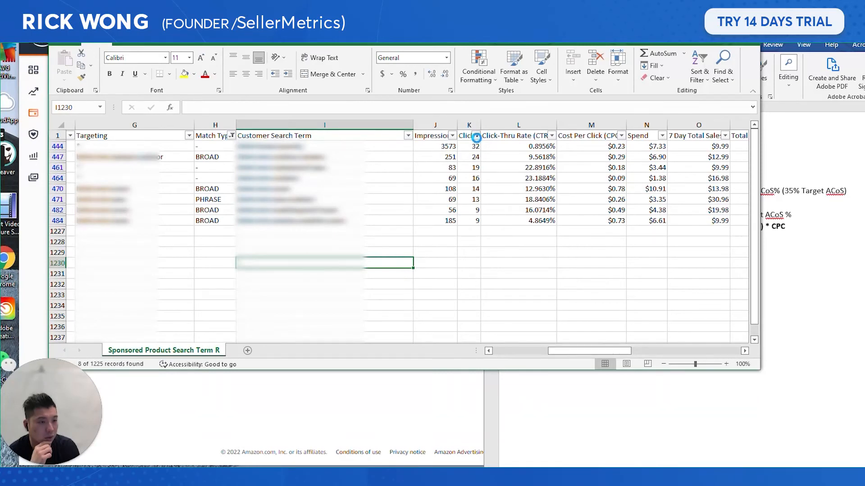
left_click(476, 137)
scroll(409, 297, "down", 2)
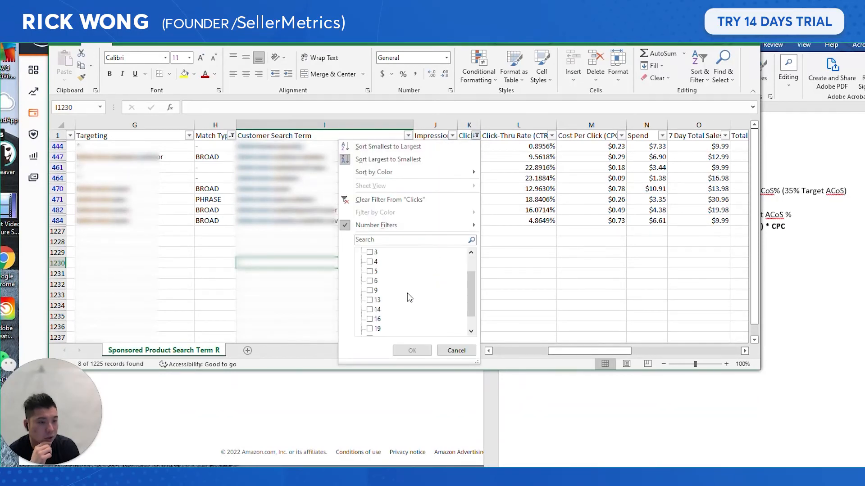
left_click(557, 311)
left_click(590, 253)
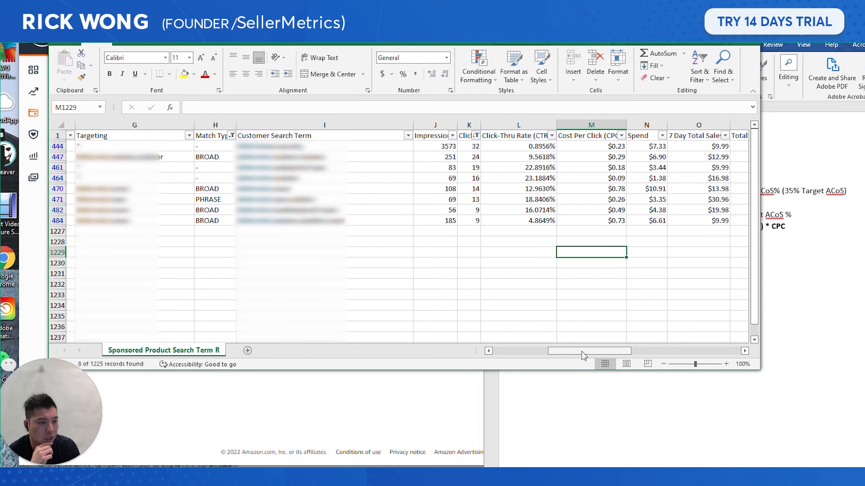
left_click_drag(582, 351, 606, 352)
left_click(794, 290)
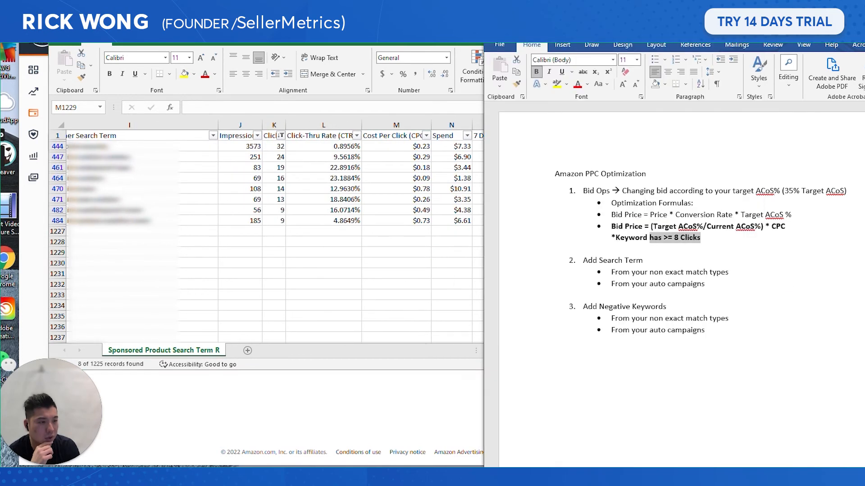
left_click(370, 238)
left_click_drag(602, 354, 645, 353)
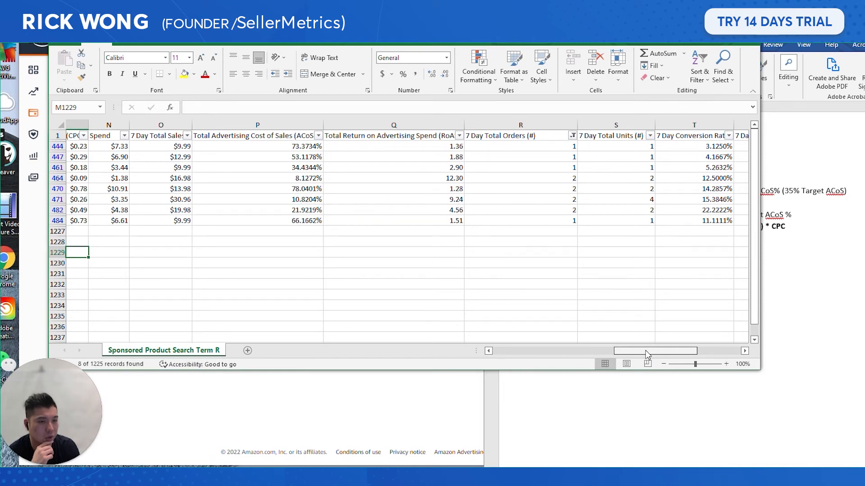
left_click_drag(645, 353, 587, 334)
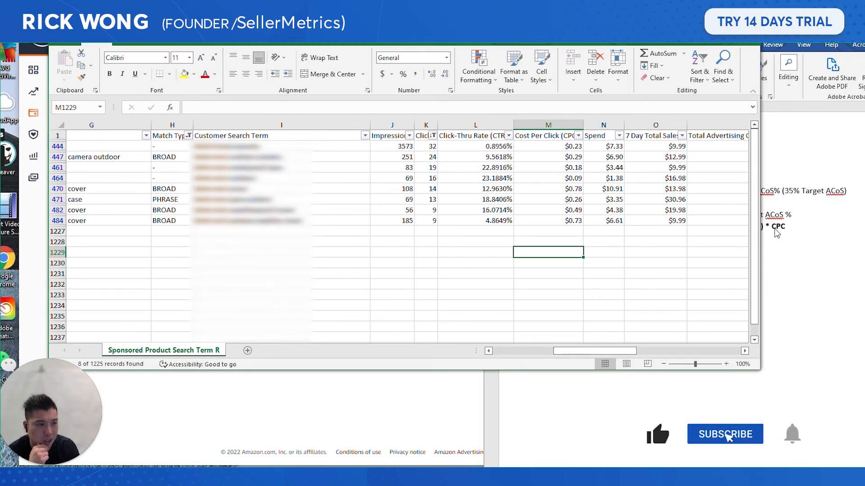
Step: Recheck the Add Negative Keywords section in the Word notes and switch back to the search term report
left_click(810, 241)
left_click_drag(649, 319, 583, 306)
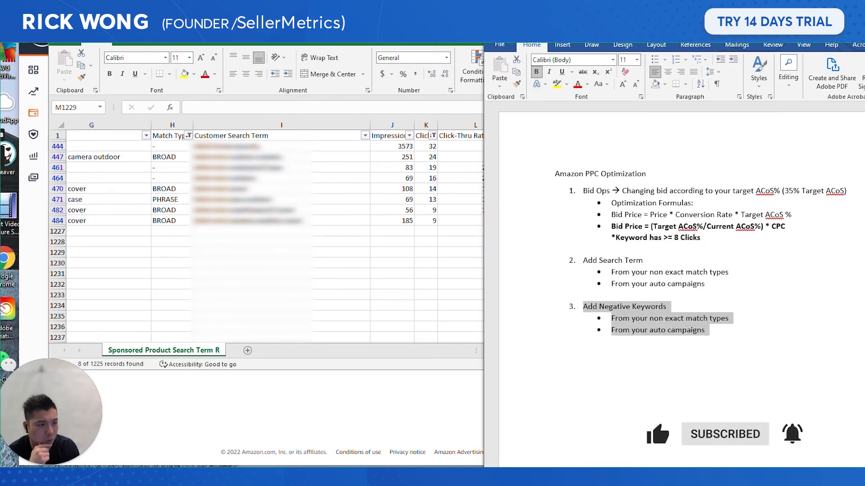
left_click(395, 273)
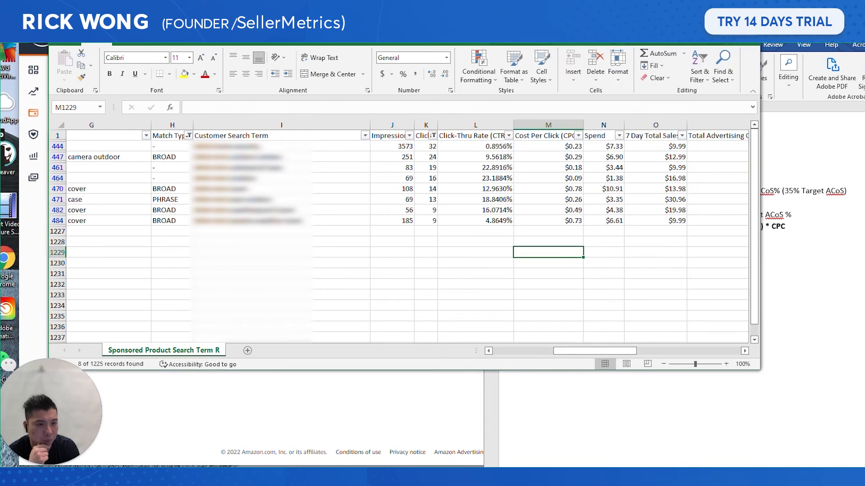
Step: Select all campaigns in the Campaign Name filter so that the report covers every campaign
left_click(57, 136)
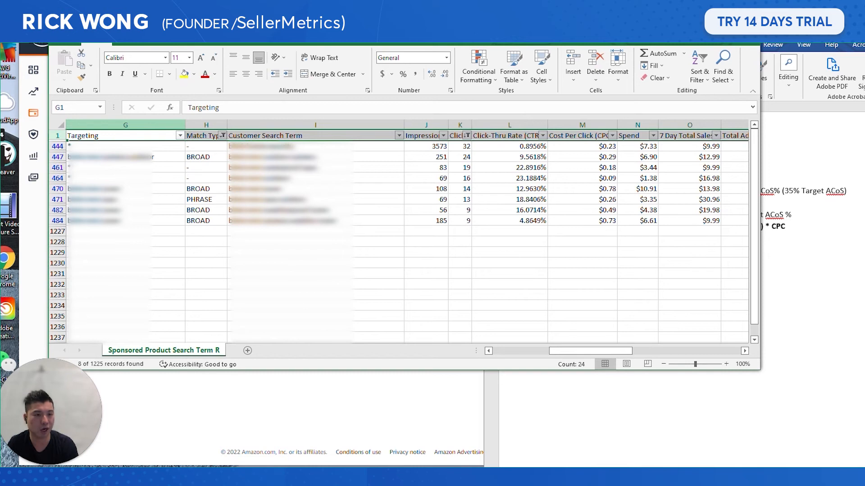
left_click_drag(555, 350, 381, 334)
left_click(387, 135)
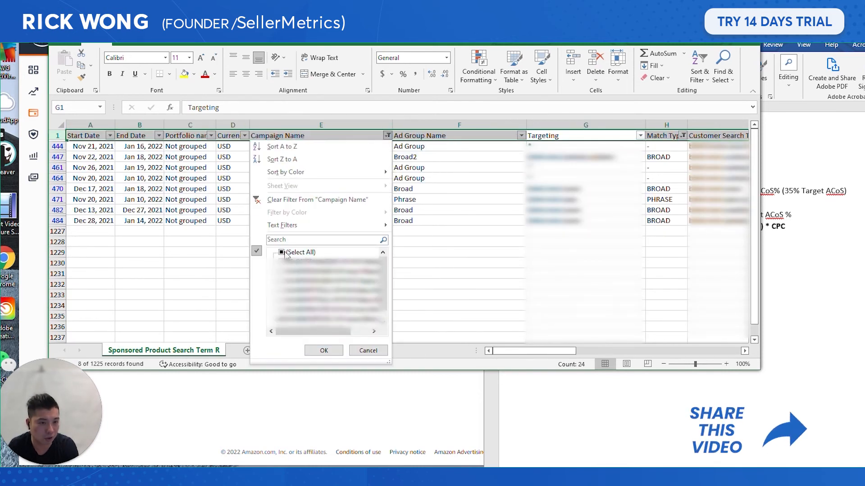
left_click(330, 352)
left_click(585, 210)
Step: Include every order count in the 7 Day Total Orders filter
key("Right")
key("Right")
key("Right")
key("Right")
key("Right")
key("Right")
key("Right")
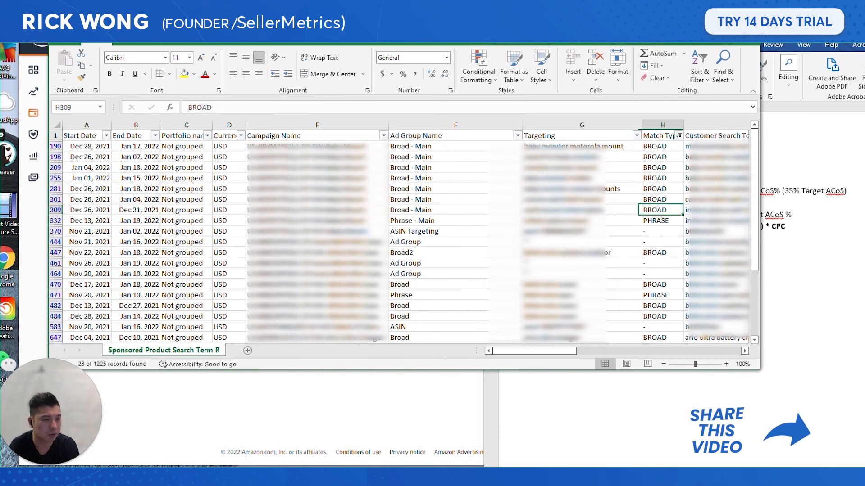
key("Right")
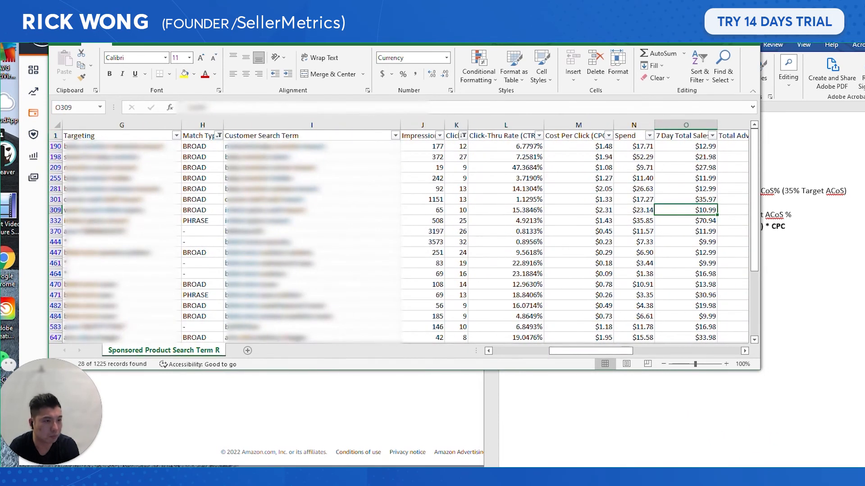
key("Right")
key("Right")
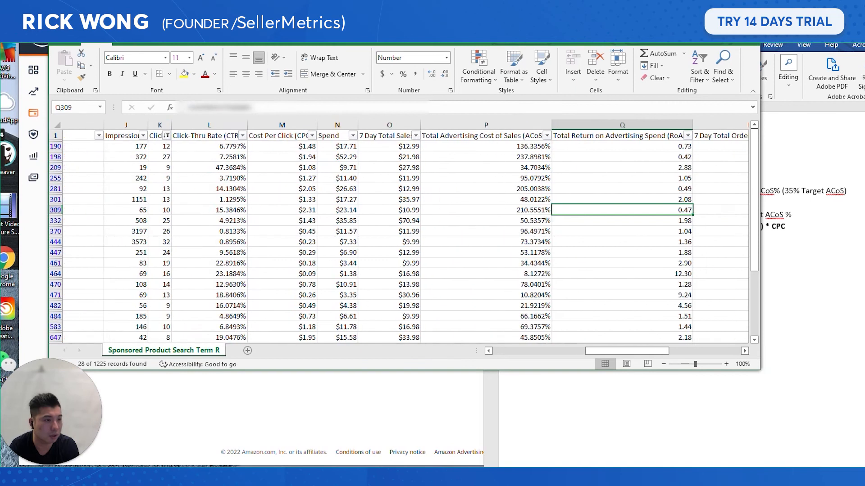
key("Right")
left_click(716, 136)
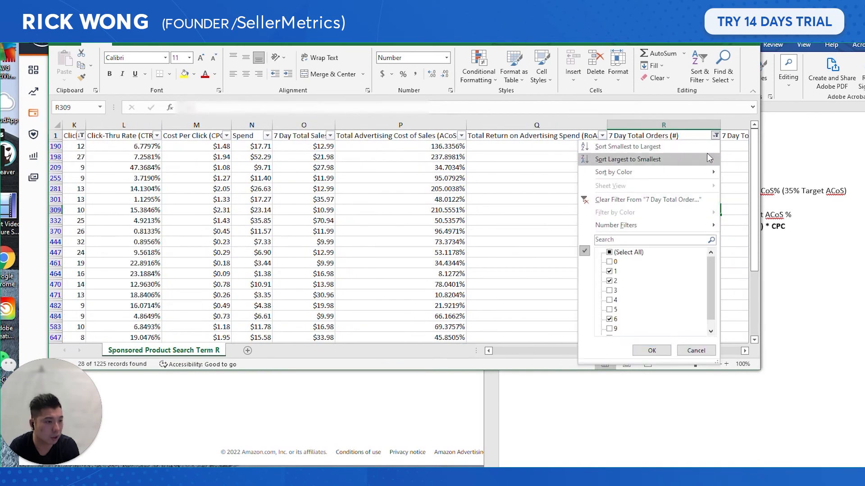
left_click(615, 252)
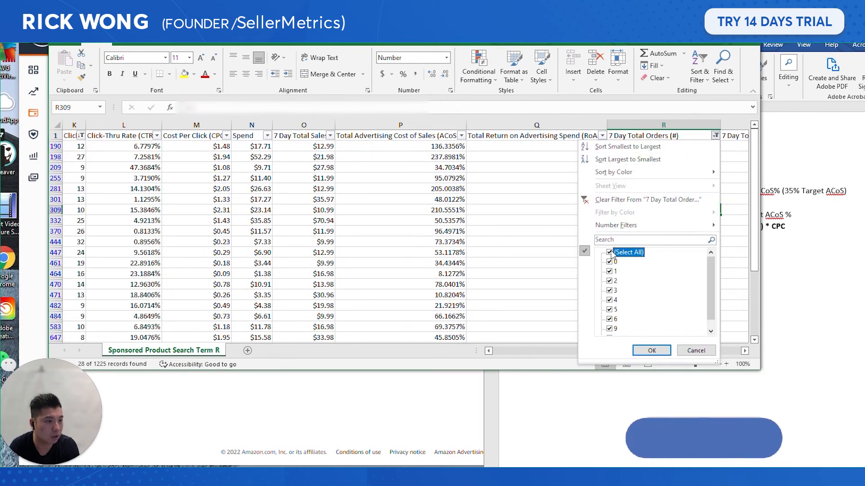
left_click(652, 351)
Step: Examine the filtered search terms' targeting, clicks, spend, sales, ACoS and order figures across the report's columns
key("Up")
key("Up")
key("Left")
key("Left")
key("Left")
key("Left")
key("Left")
key("Left")
key("Left")
key("Left")
key("Left")
key("Left")
key("Left")
key("Left")
key("Left")
key("Left")
key("Left")
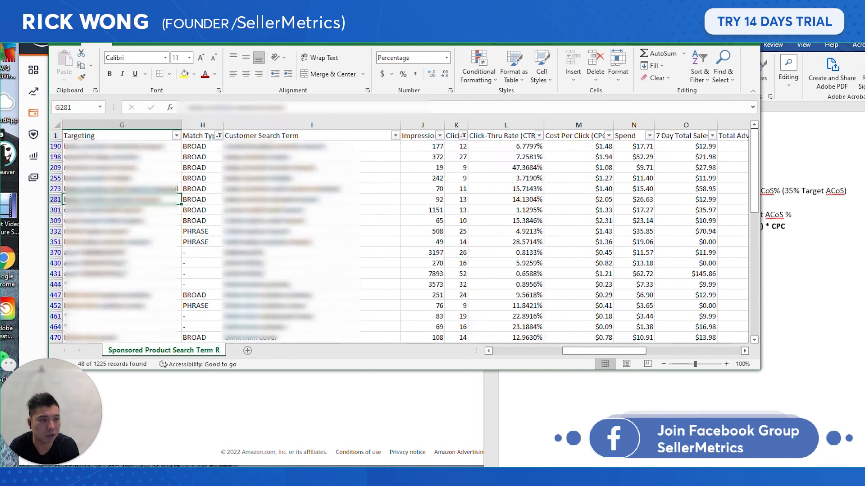
key("Right")
key("Right")
key("Right")
key("Right")
key("Right")
key("Right")
key("Right")
key("Right")
key("Right")
key("Right")
key("Right")
key("Right")
key("Right")
key("Right")
key("Right")
key("Right")
key("Right")
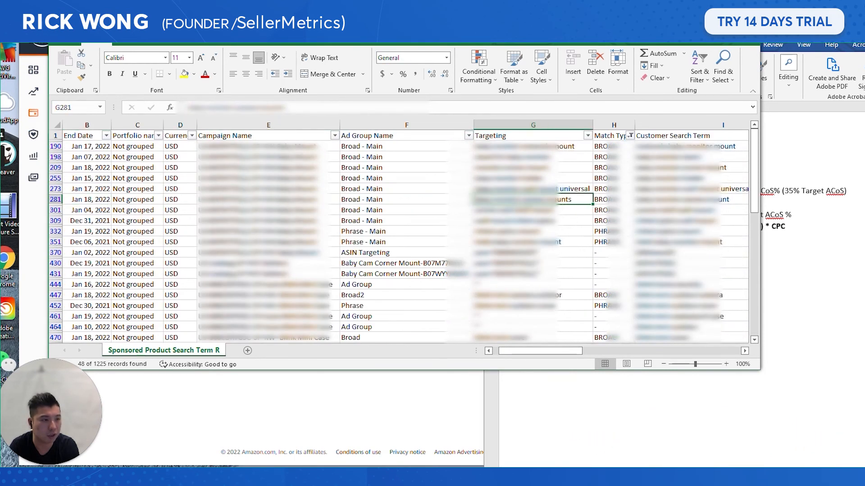
key("Left")
key("Left")
key("Left")
key("Left")
key("Left")
key("Left")
key("Left")
key("Left")
key("Left")
key("Left")
key("Left")
key("Left")
key("Left")
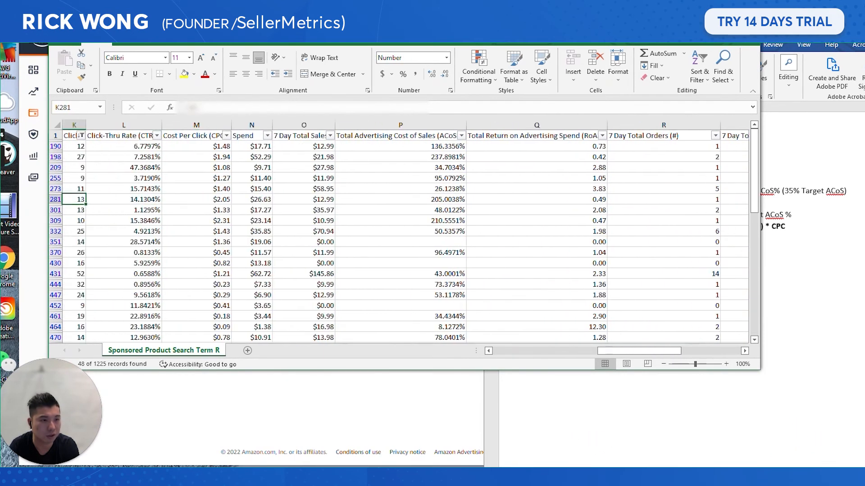
Step: Include all match types in the Match Type filter
key("Left")
key("Left")
key("Left")
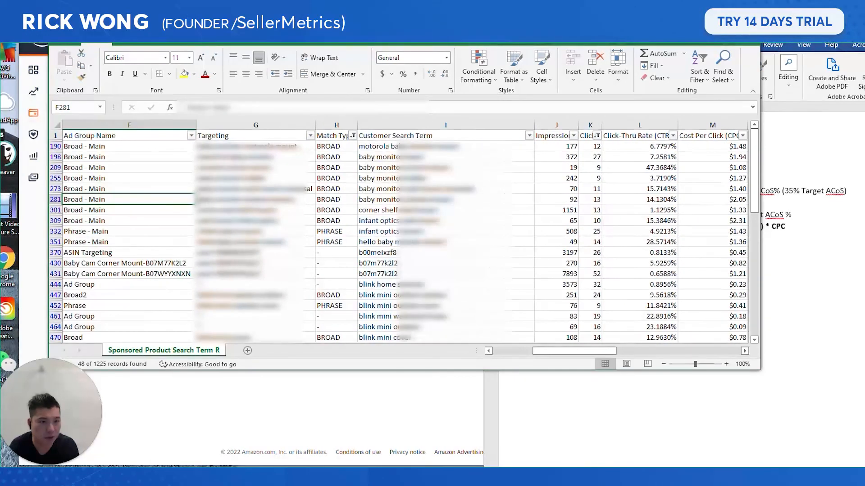
left_click(530, 135)
left_click(423, 252)
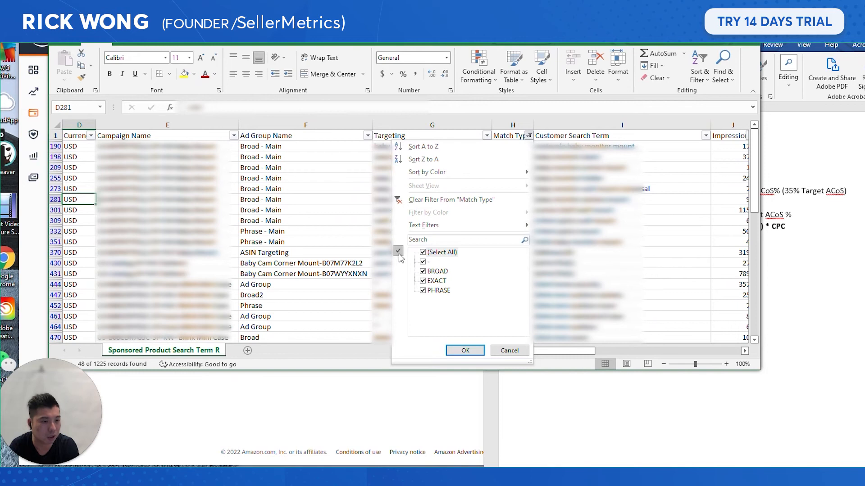
left_click(465, 350)
Step: Remove all existing filters from the report and reapply empty filters to the headers from the Currency column onward
key("ctrl+Up")
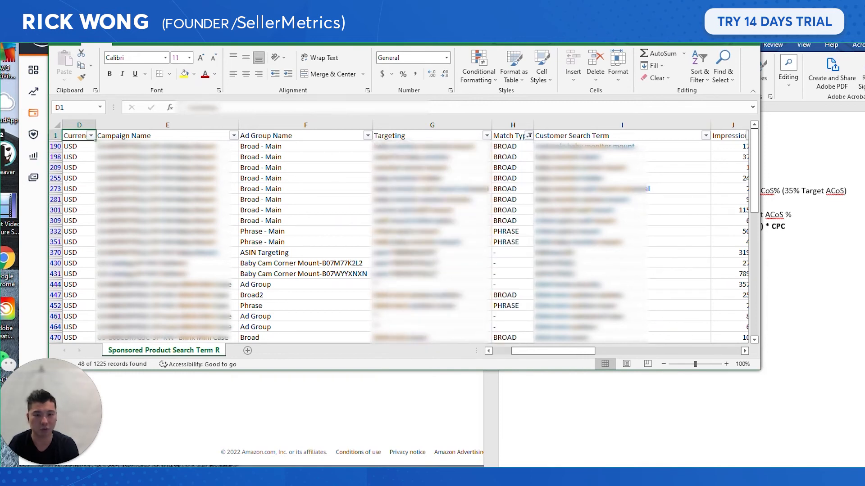
key("ctrl+shift+Right")
key("ctrl+shift+l")
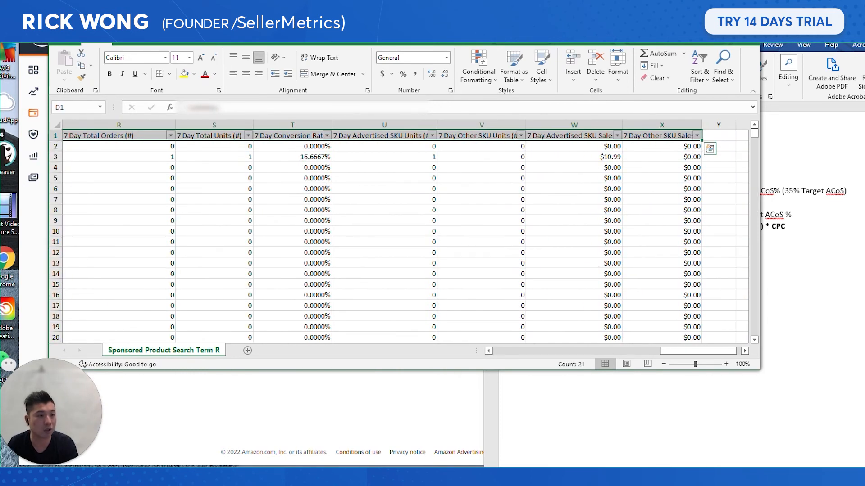
key("ctrl+shift+l")
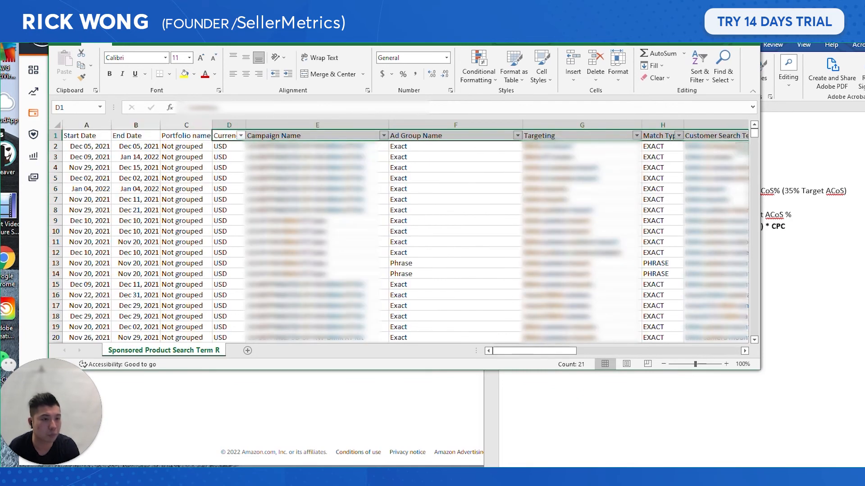
Step: Filter the Campaign Name column to campaigns containing "Mini"
left_click(384, 135)
type("Mini")
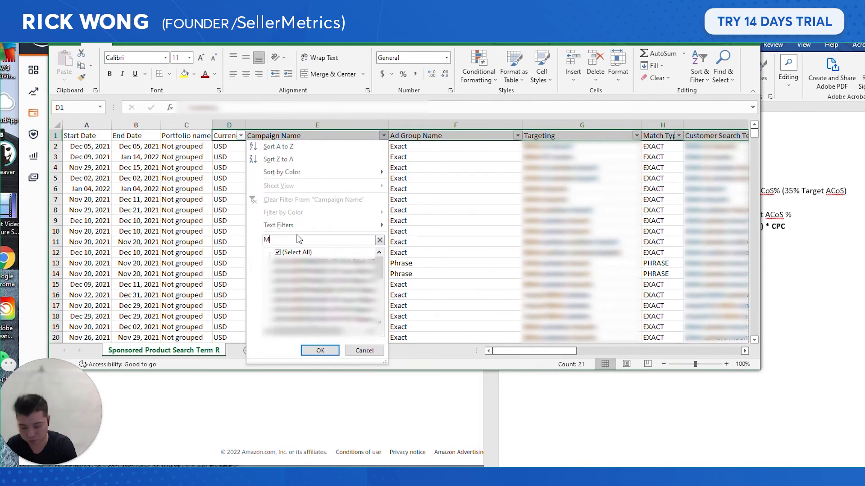
key("Return")
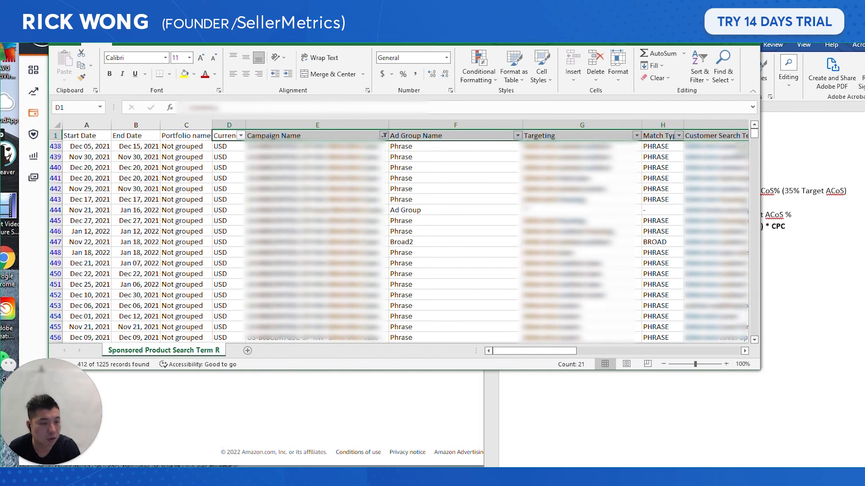
Step: Filter the Clicks column to values greater than or equal to 8
left_click(662, 157)
left_click_drag(572, 356, 649, 357)
left_click(516, 210)
left_click(294, 136)
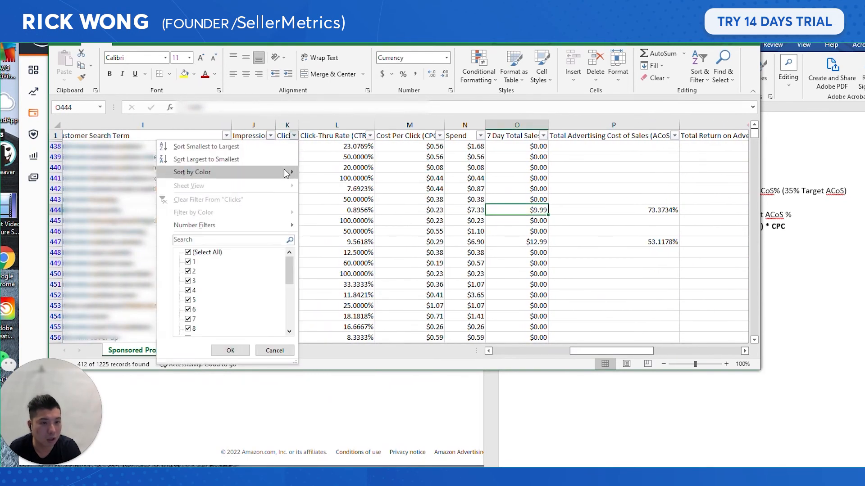
mouse_move(290, 226)
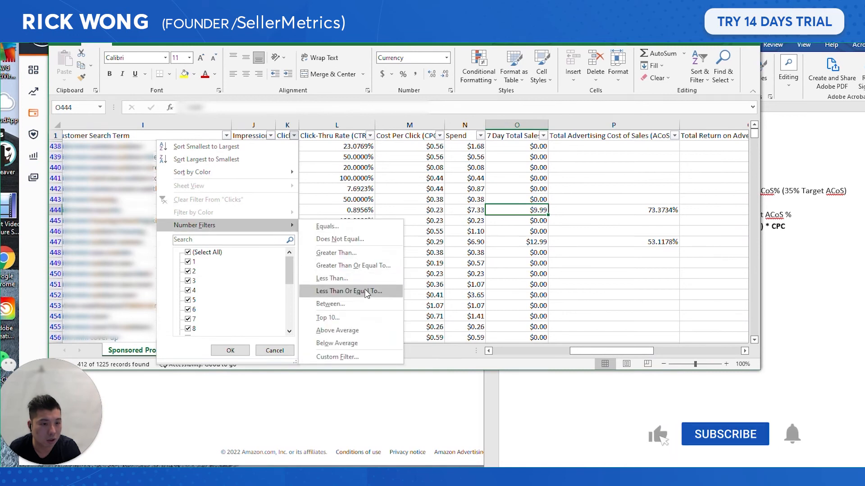
left_click(353, 265)
type("8")
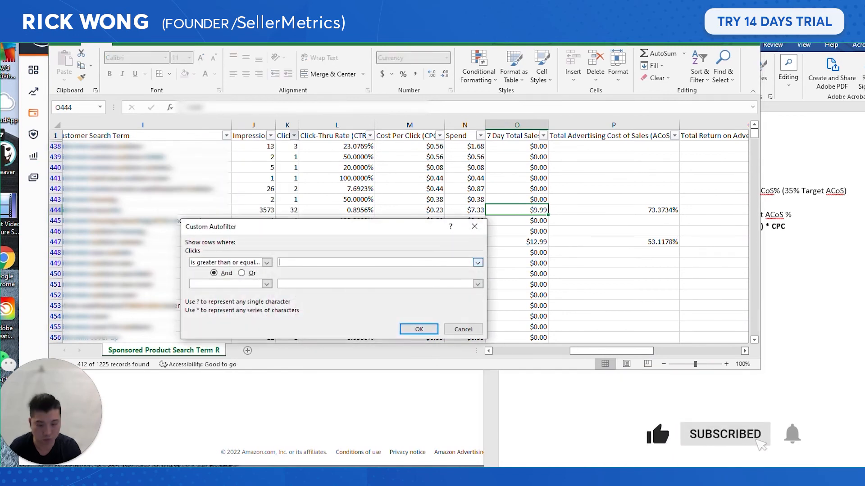
left_click(418, 329)
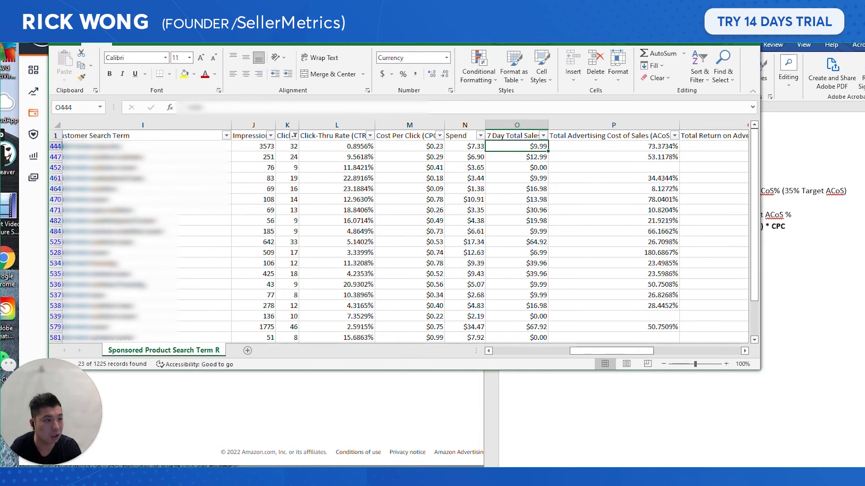
Step: Filter the 7 Day Total Orders column to show only search terms with 0 orders
left_click(612, 210)
key("Right")
key("Up")
key("Up")
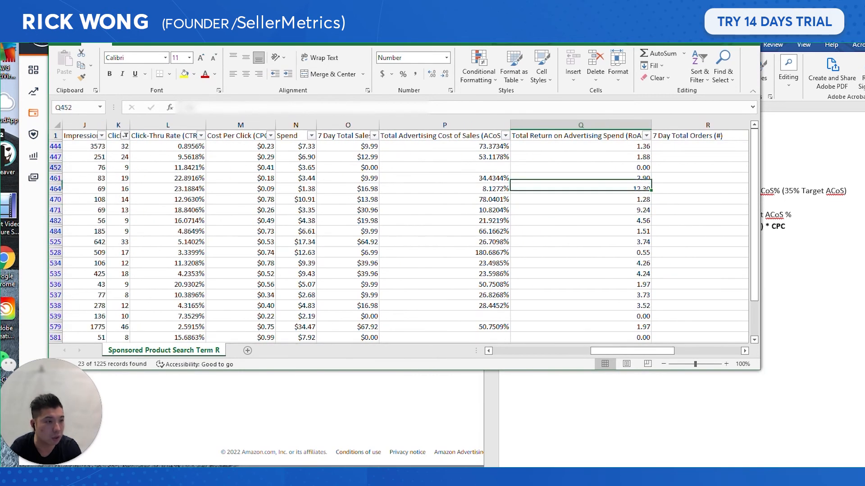
key("Right")
key("Right")
left_click(616, 135)
left_click(511, 252)
left_click(511, 262)
left_click(552, 351)
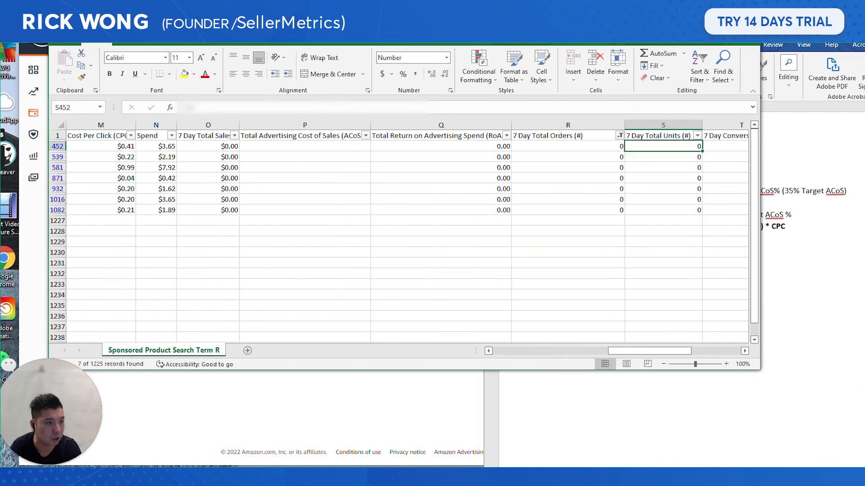
Step: Sort the filtered search terms by Clicks from largest to smallest
key("Down")
key("Down")
key("Down")
key("Down")
key("Left")
key("Left")
key("Left")
key("Left")
key("Left")
key("Left")
key("Left")
key("Left")
key("Left")
key("Left")
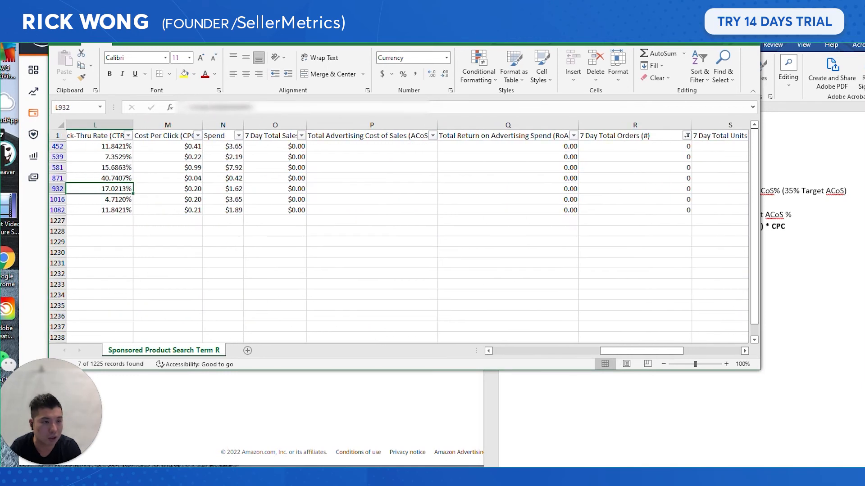
key("Right")
key("Right")
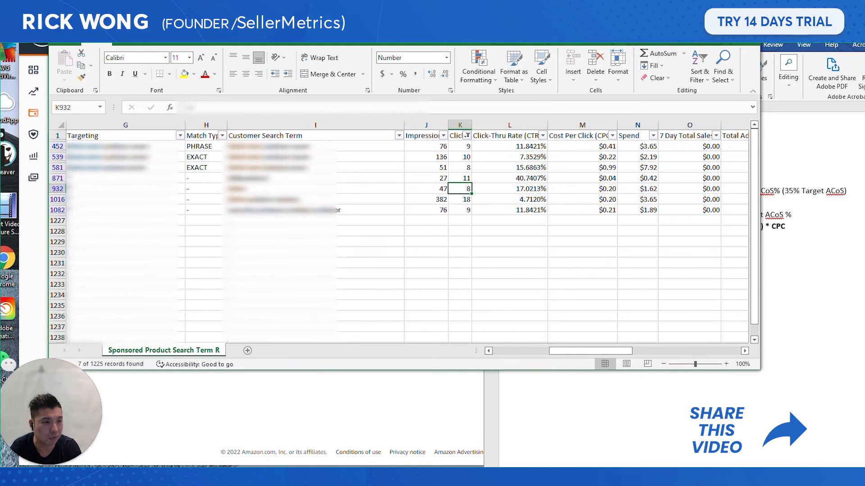
left_click(467, 136)
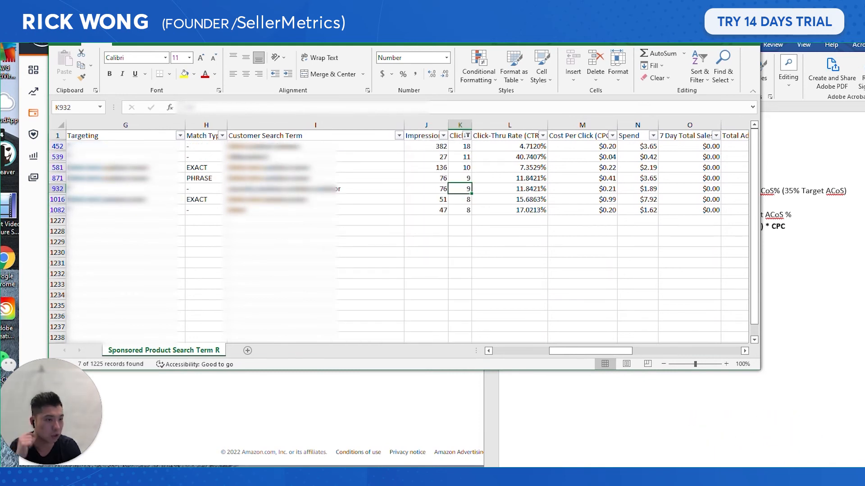
Step: Highlight rows 932 and 1082 in yellow to mark their search terms
left_click(280, 210)
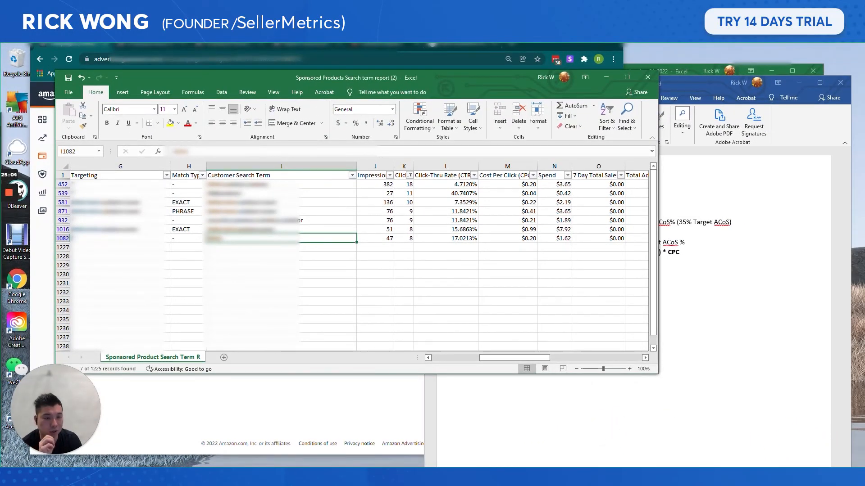
left_click(281, 220)
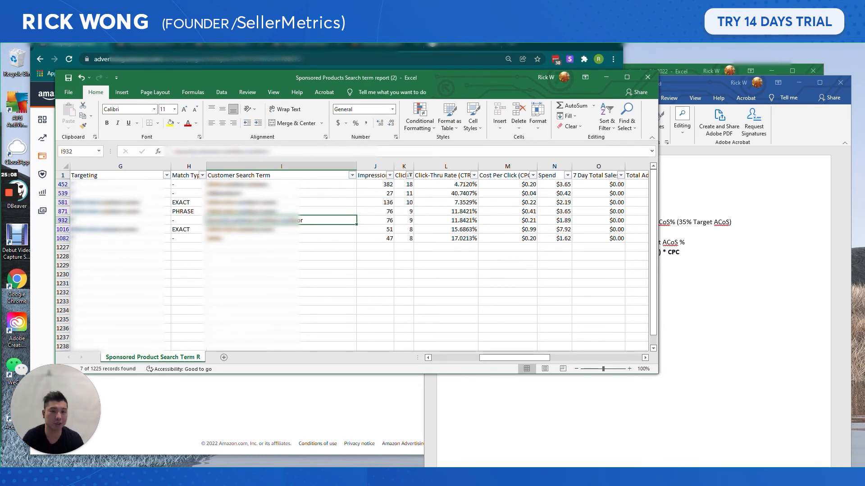
left_click(62, 220)
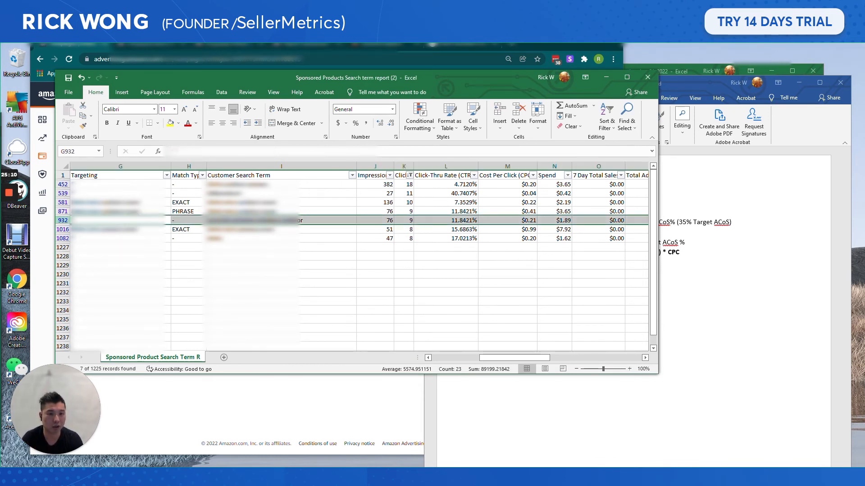
left_click(171, 123)
left_click(120, 247)
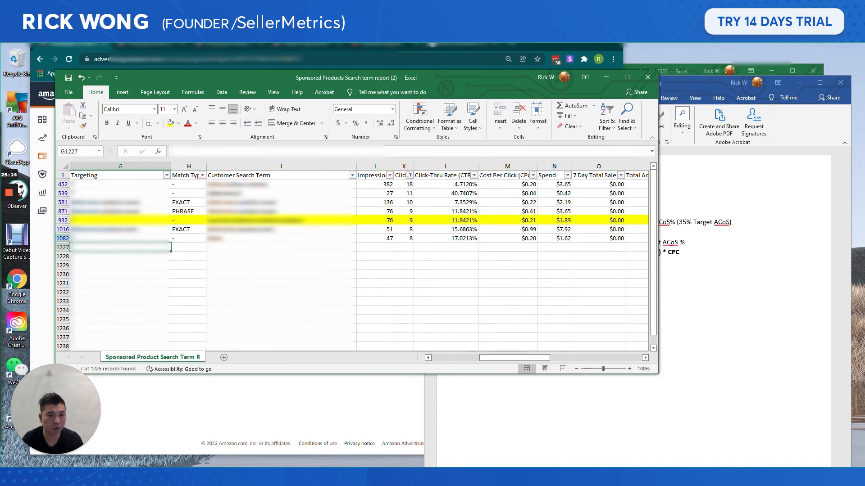
left_click(63, 238)
left_click(170, 123)
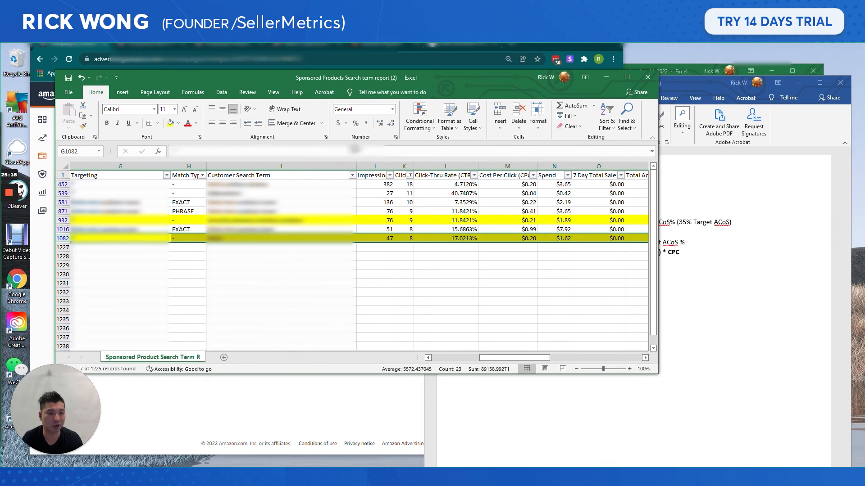
Step: Select the customer search terms in rows 452, 581, 871 and 1016 together
left_click(281, 194)
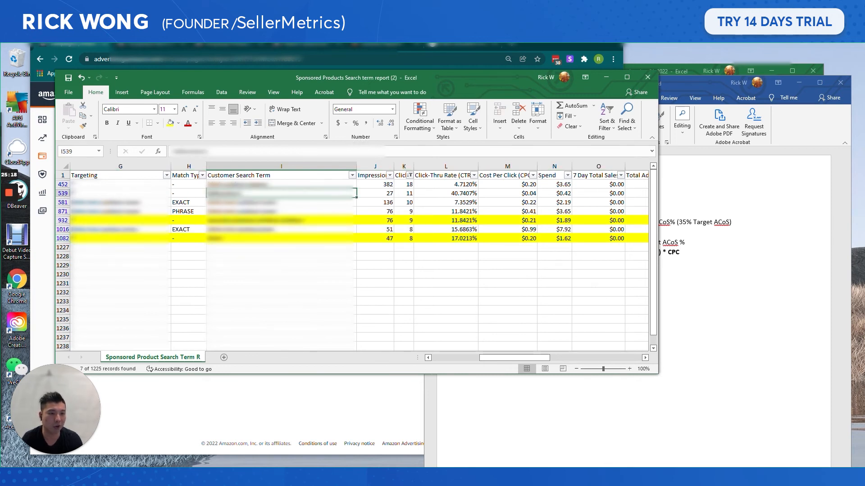
left_click(281, 184)
left_click(281, 202, "ctrl")
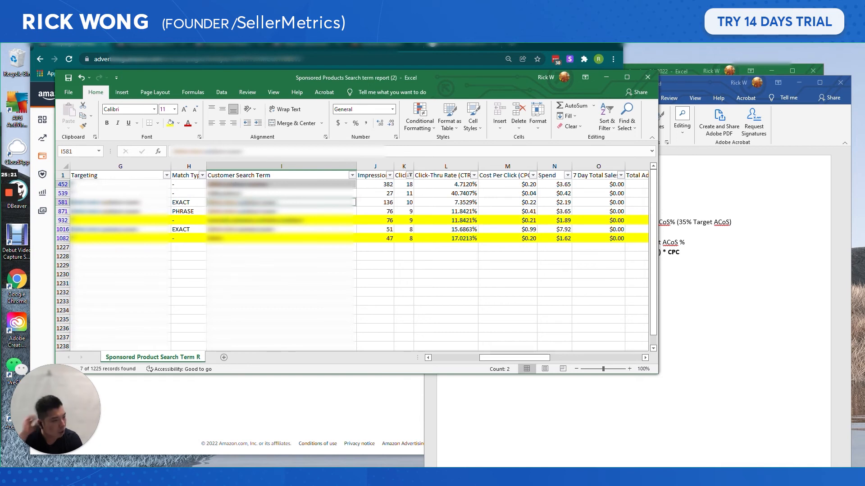
left_click(281, 211, "ctrl")
left_click(281, 229, "ctrl")
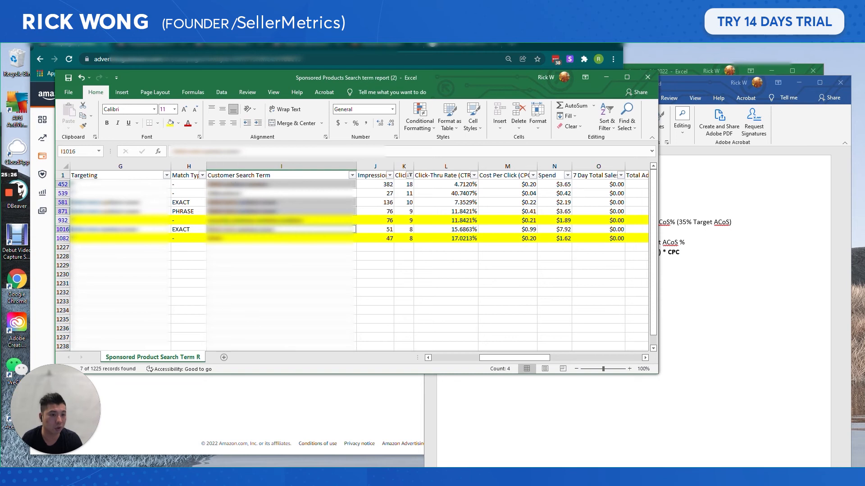
Step: Check the ad group names and match types of the unhighlighted search terms, including those in rows 452 and 871
mouse_move(496, 359)
left_mouse_down()
mouse_move(510, 359)
mouse_move(494, 358)
left_mouse_up()
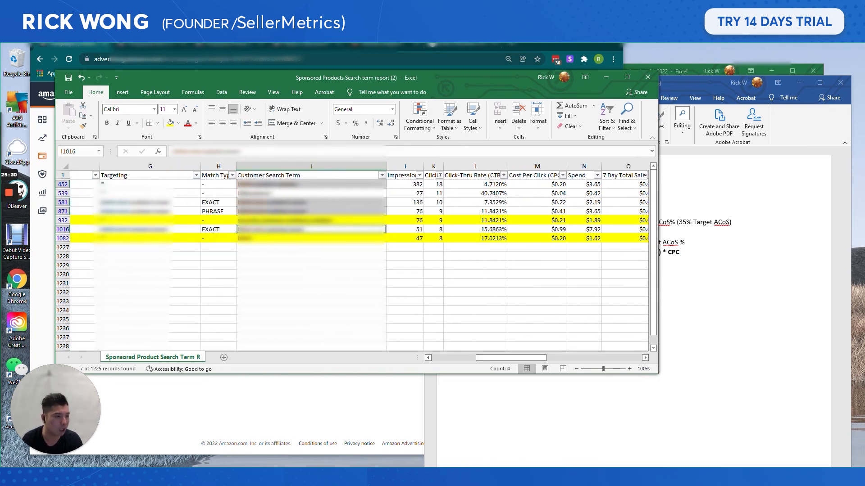
left_click_drag(515, 356, 477, 343)
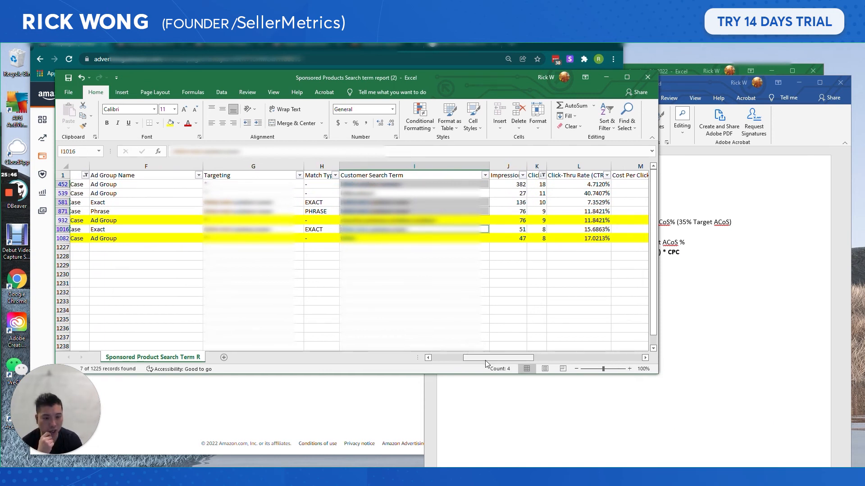
left_click(414, 184)
left_click(414, 211)
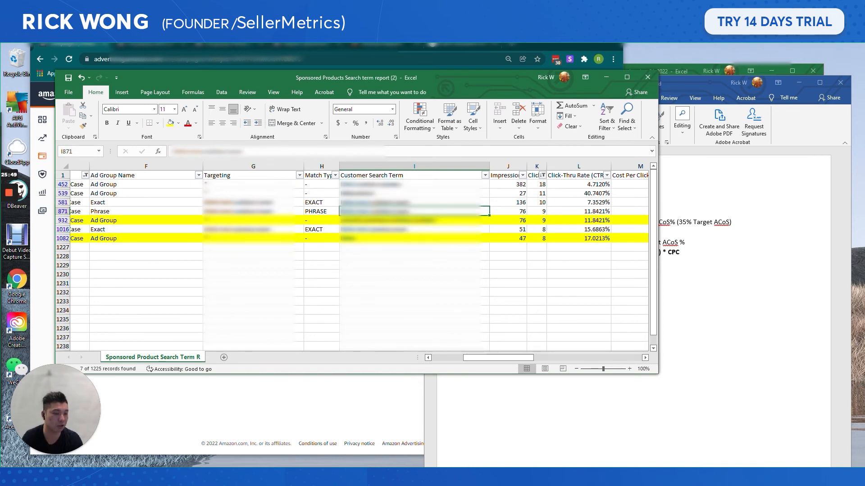
Step: Switch to the Amazon Ads console, acknowledge the keywords added to the Exact ad group, and bring up the campaign list
left_click_drag(446, 81, 637, 72)
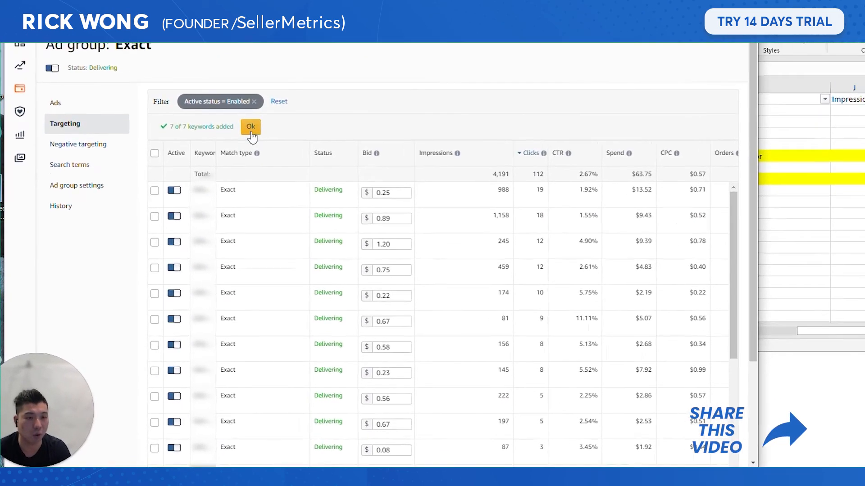
left_click(251, 130)
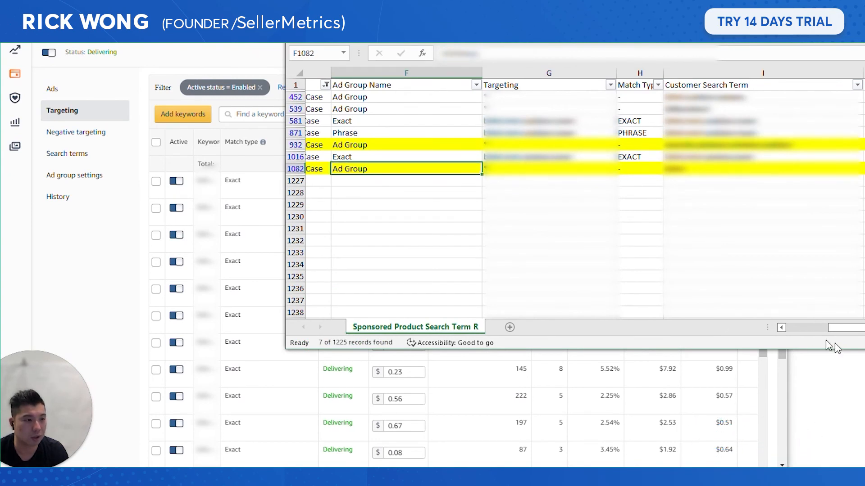
left_click(104, 245)
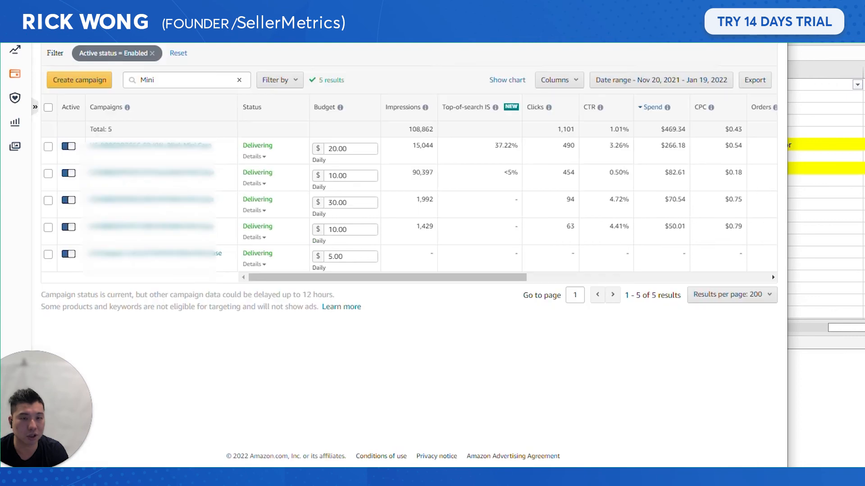
Step: Open the $20.00-budget and the first $10.00-budget campaigns from the Mini results in separate browser tabs
right_click(174, 146)
left_click(207, 155)
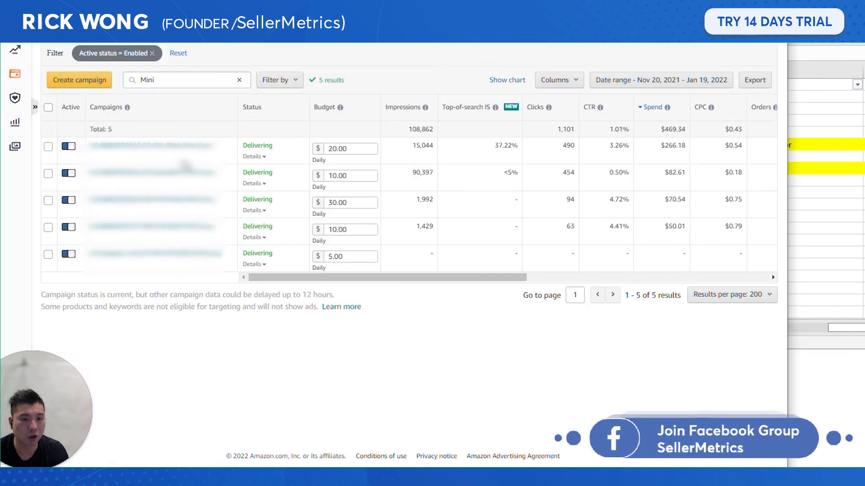
right_click(179, 173)
left_click(210, 179)
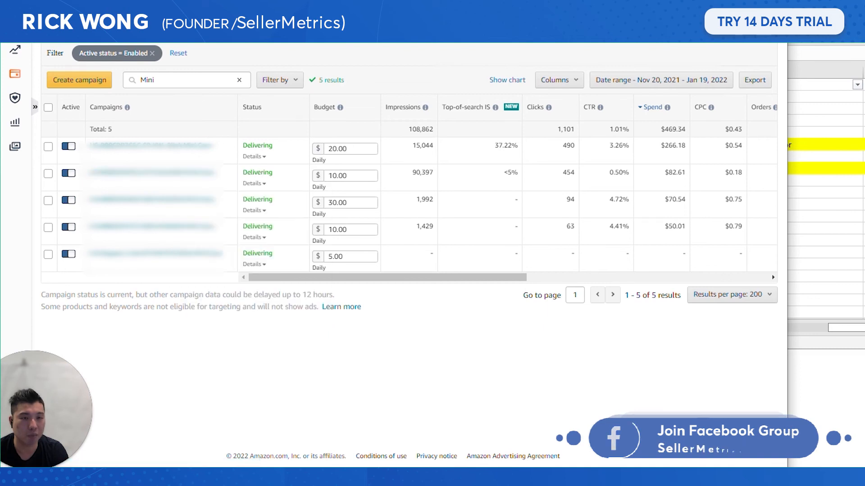
Step: Show negative targeting for the automatic campaign and negative keywords for the manual campaign
key("ctrl+Tab")
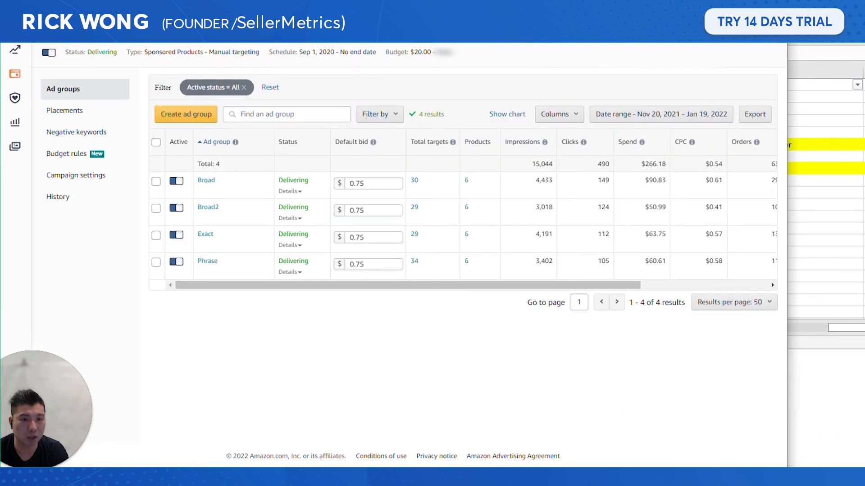
key("ctrl+Tab")
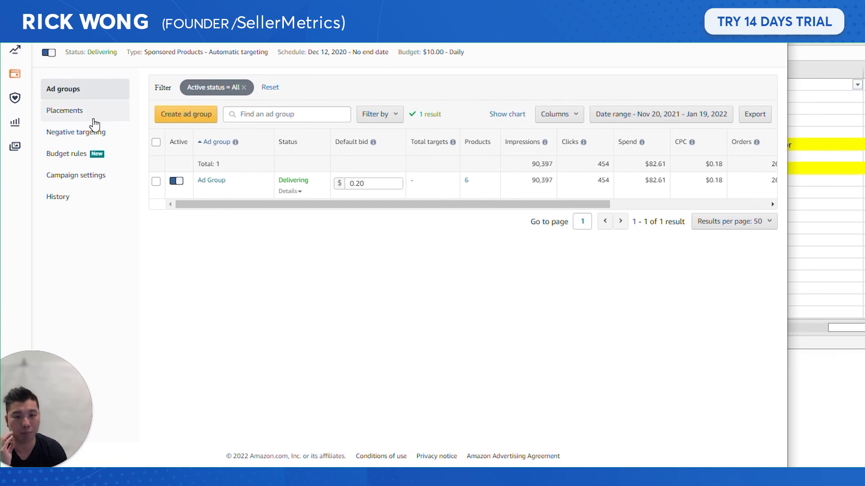
left_click(75, 141)
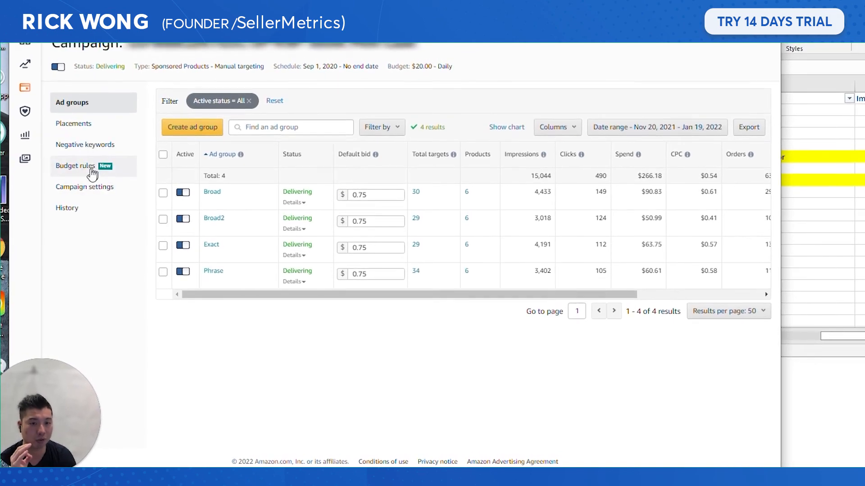
left_click(82, 145)
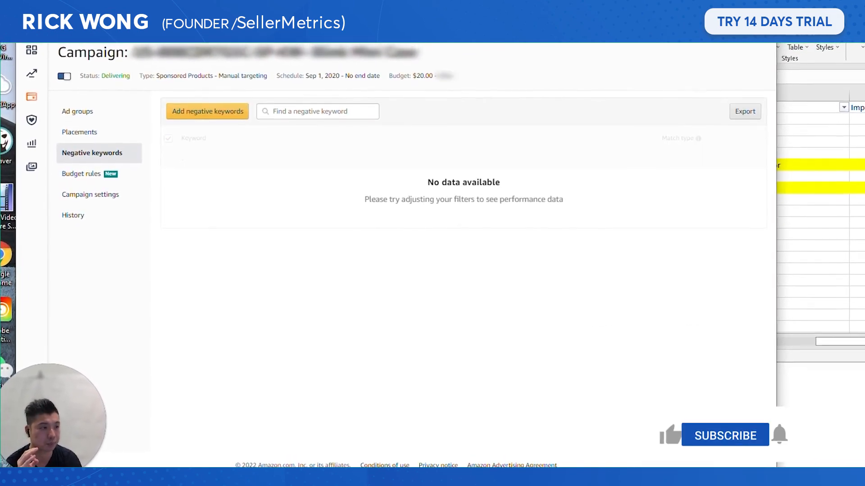
Step: Copy the highlighted customer search terms in rows 932 and 1082 and paste them as new negative keywords for the manual campaign
left_click(814, 163)
left_click(813, 163)
left_click(813, 186, "ctrl")
key("ctrl+c")
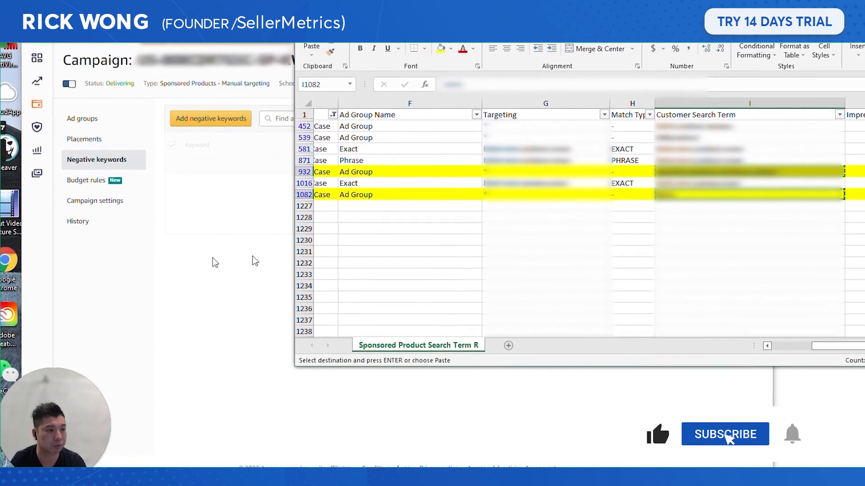
left_click(243, 245)
left_click(227, 129)
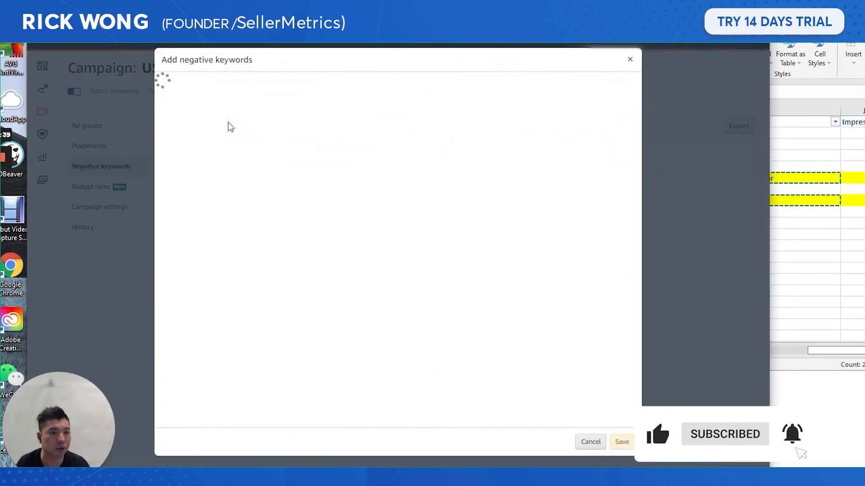
key("ctrl+v")
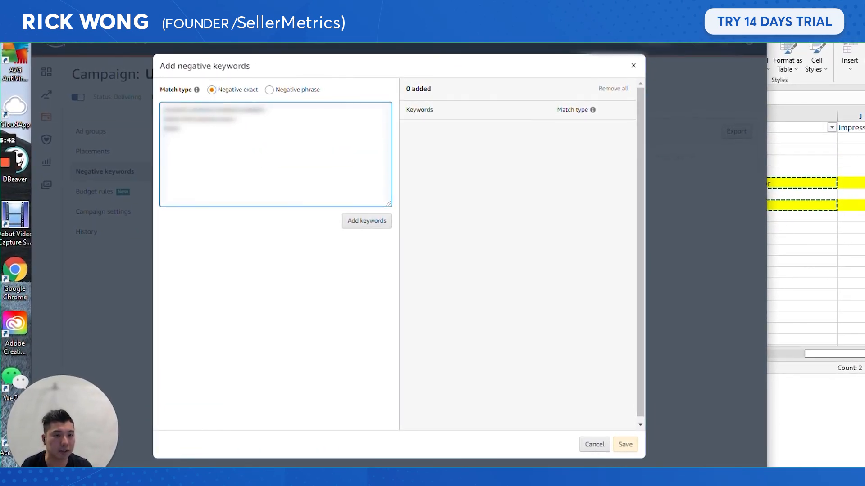
Step: Remove the unwanted second line from the pasted negative keywords and copy the remaining list
left_click_drag(234, 119, 141, 125)
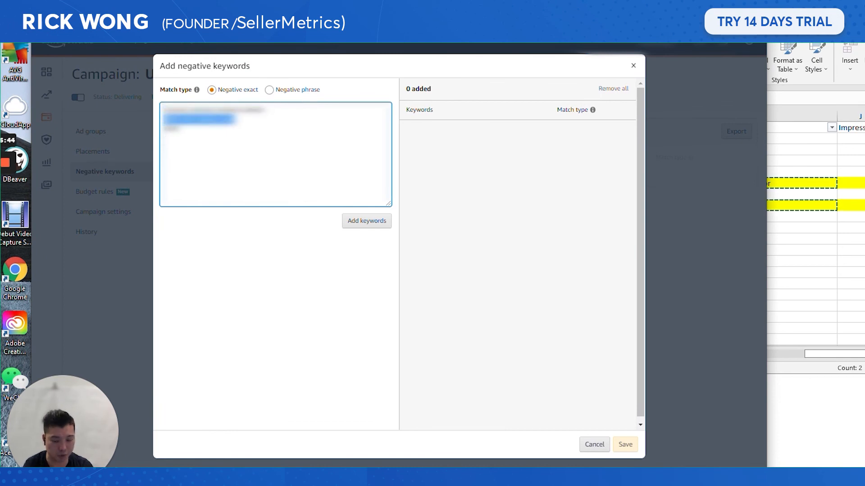
key("BackSpace")
key("ctrl+a")
key("ctrl+c")
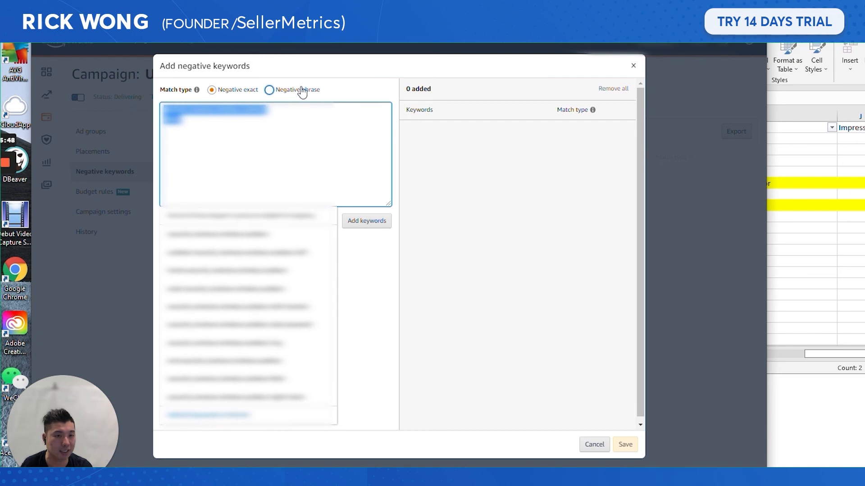
Step: Add the two remaining terms to the manual campaign as Negative exact keywords and save them
left_click(307, 71)
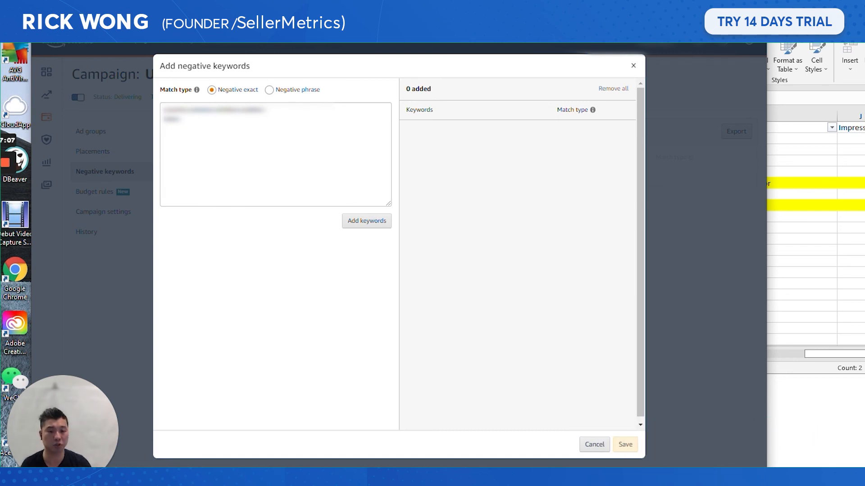
left_click(367, 220)
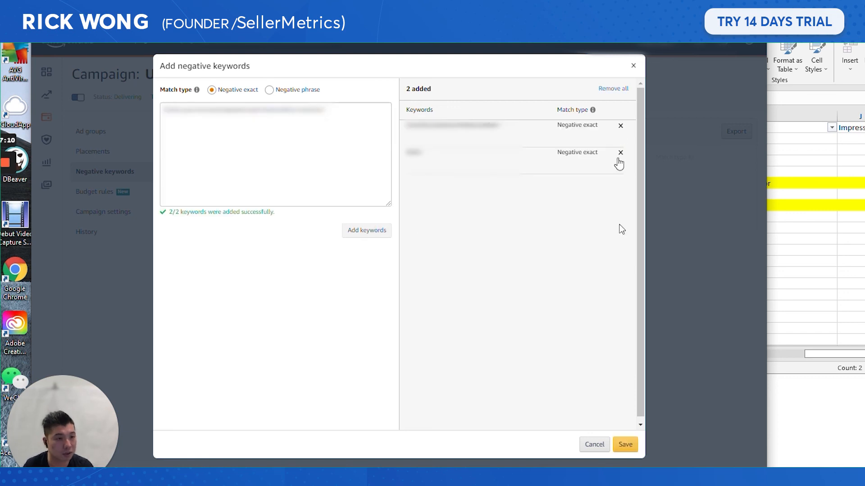
left_click(624, 445)
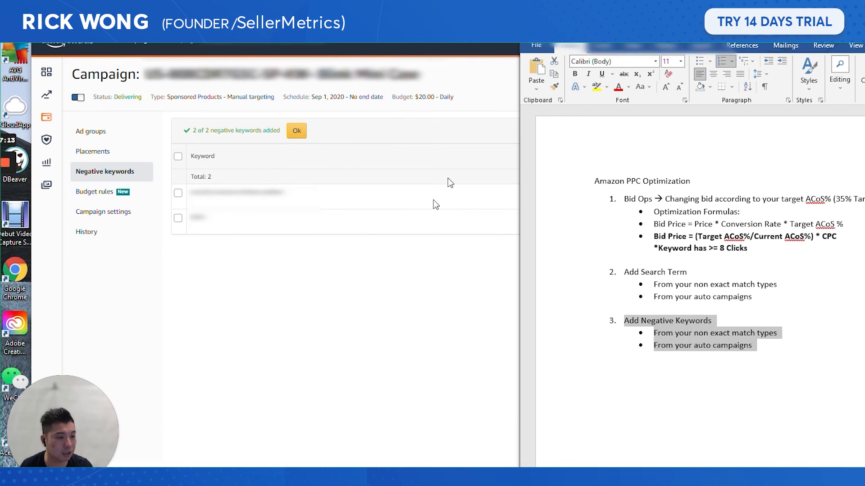
Step: Add the same two search terms to the automatic campaign as Negative exact keywords and save them
left_click(330, 154)
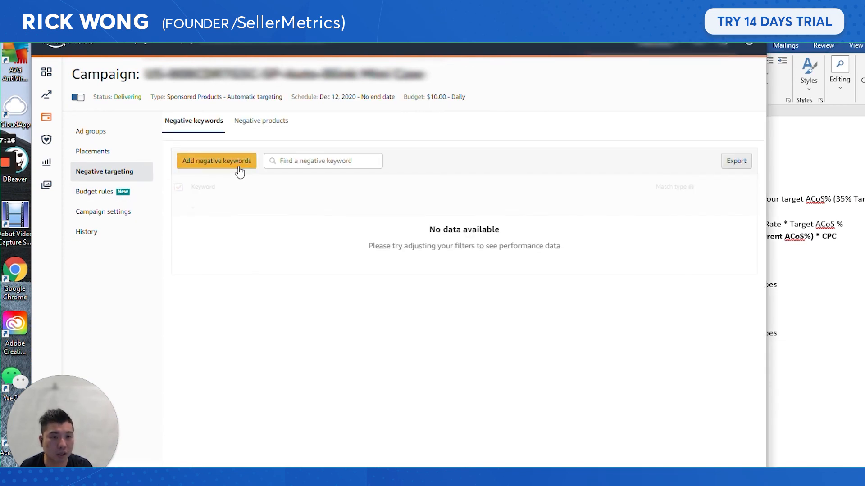
left_click(240, 162)
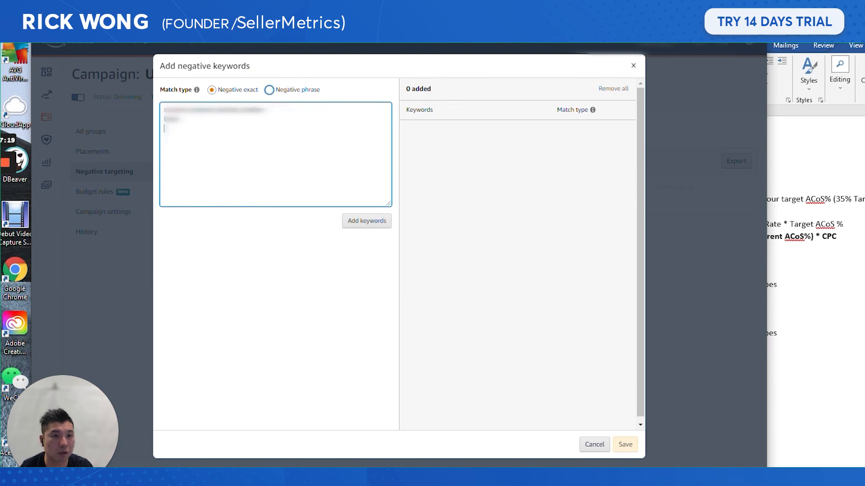
left_click(368, 221)
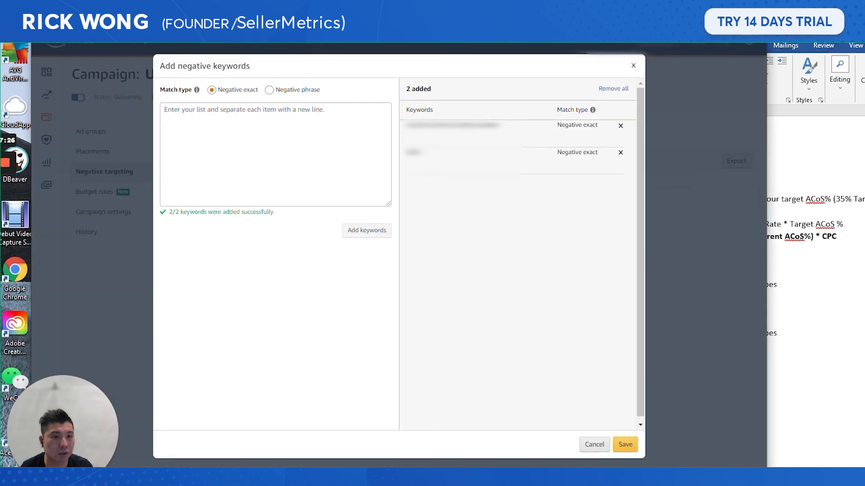
left_click(625, 444)
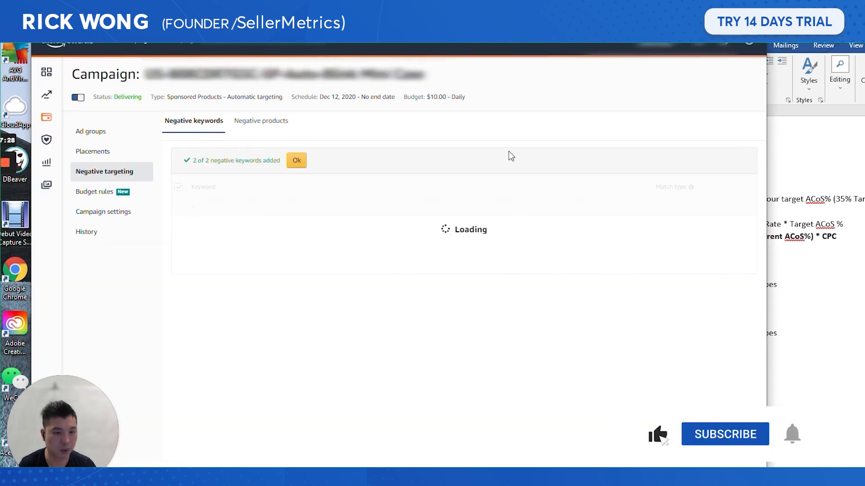
Step: Switch to the Word notes and select the Add Negative Keywords section with both of its bullets
left_click(779, 351)
left_click(751, 348)
left_click_drag(752, 346, 624, 321)
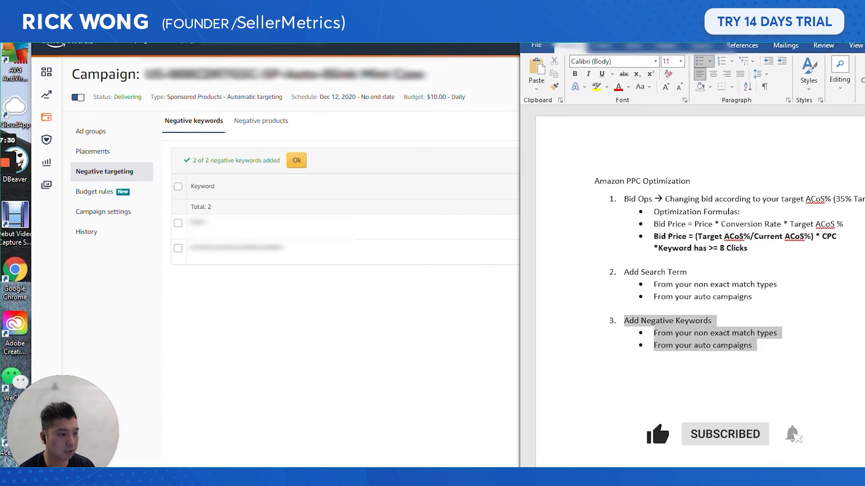
Step: Acknowledge the negative keywords added to the automatic campaign and return to the Word notes
left_click(409, 124)
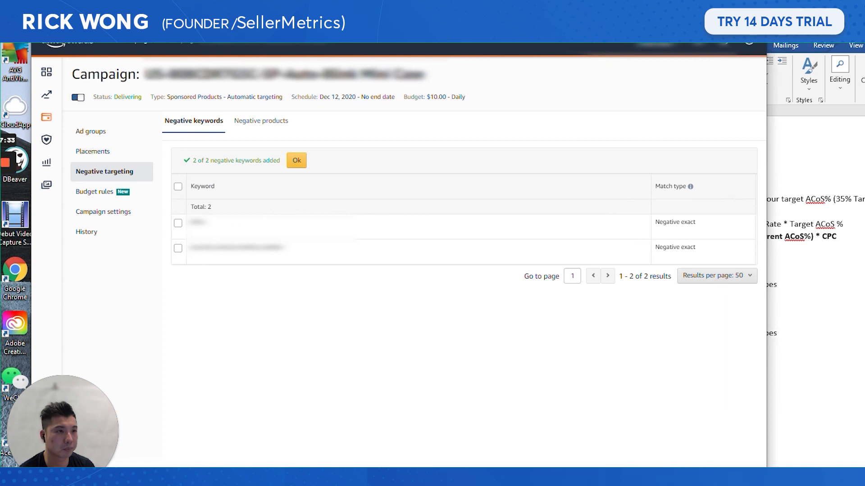
left_click(297, 161)
left_click(849, 287)
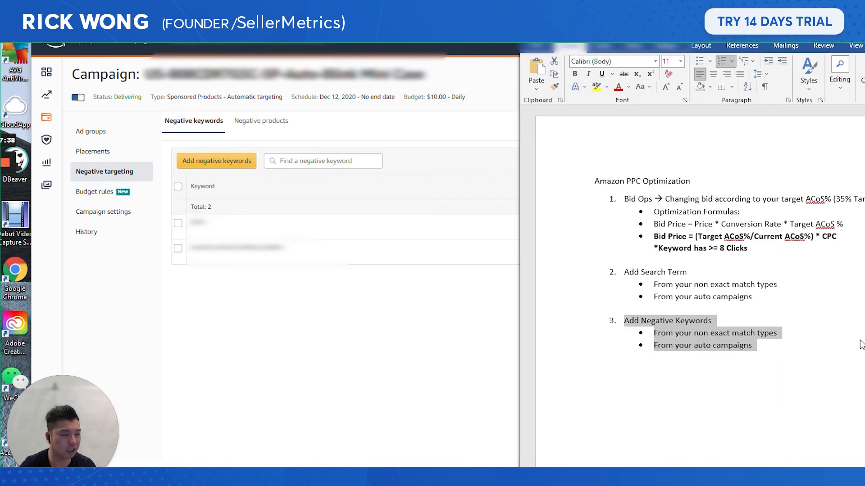